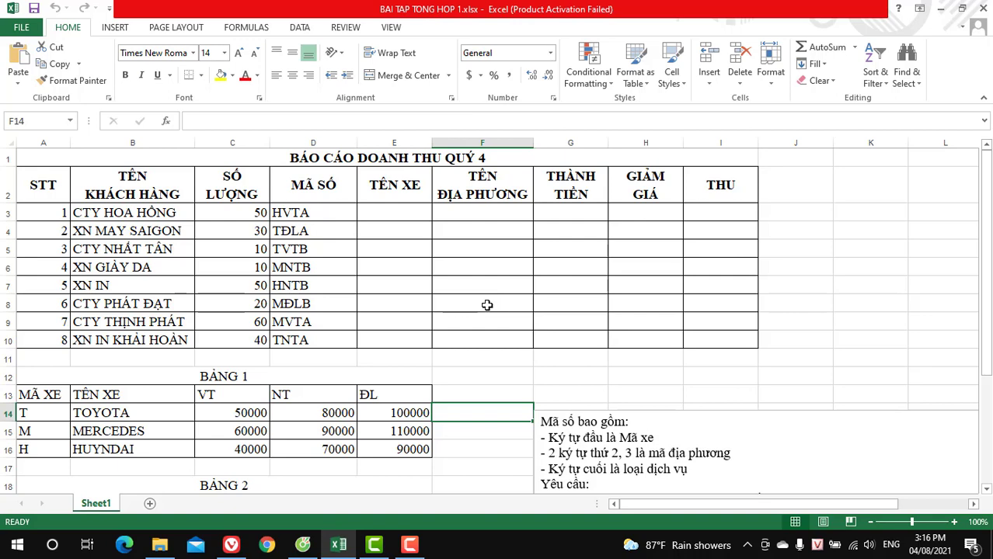
Browse the report from the title cell down to the TỔNG THU row of the totals table
click(548, 338)
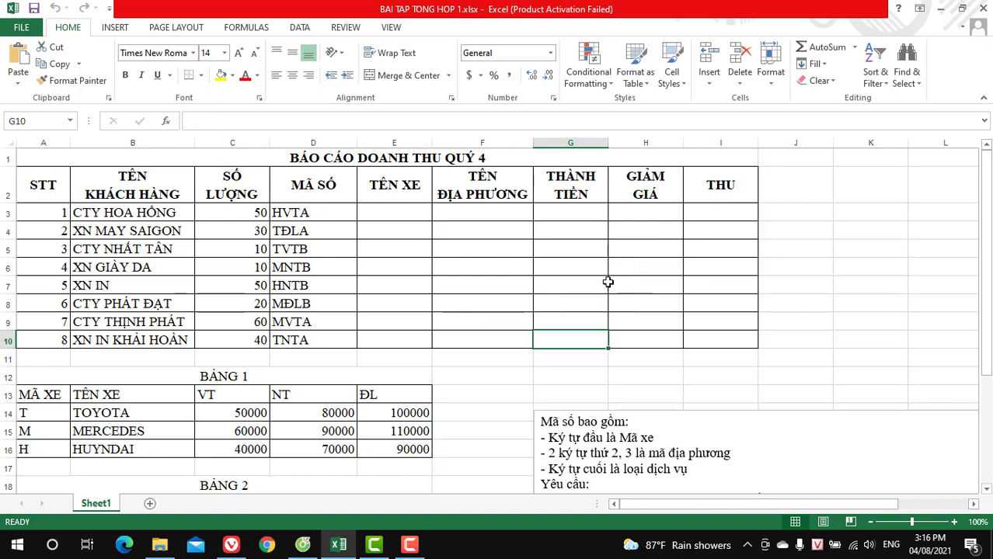
click(343, 154)
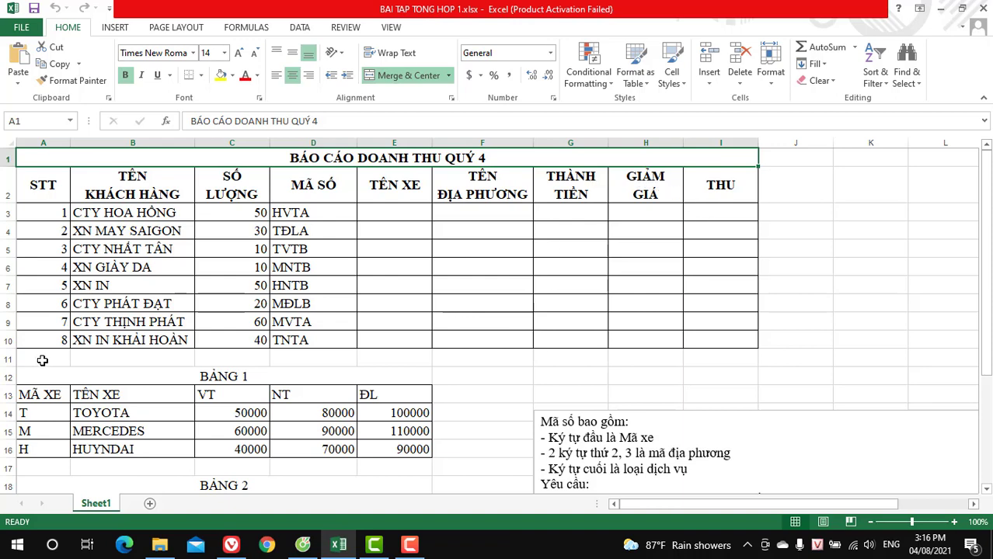
scroll(247, 365, down, 1)
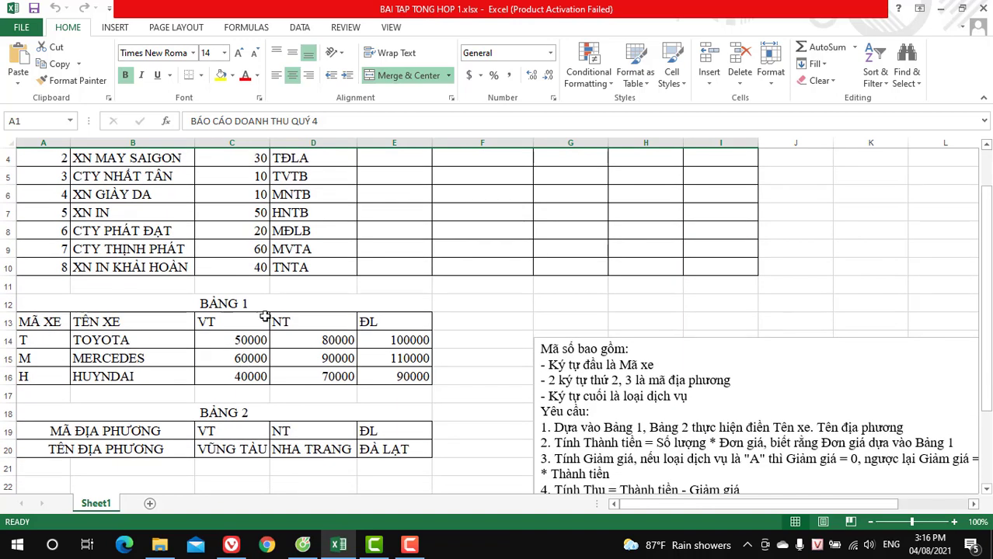
scroll(254, 330, up, 1)
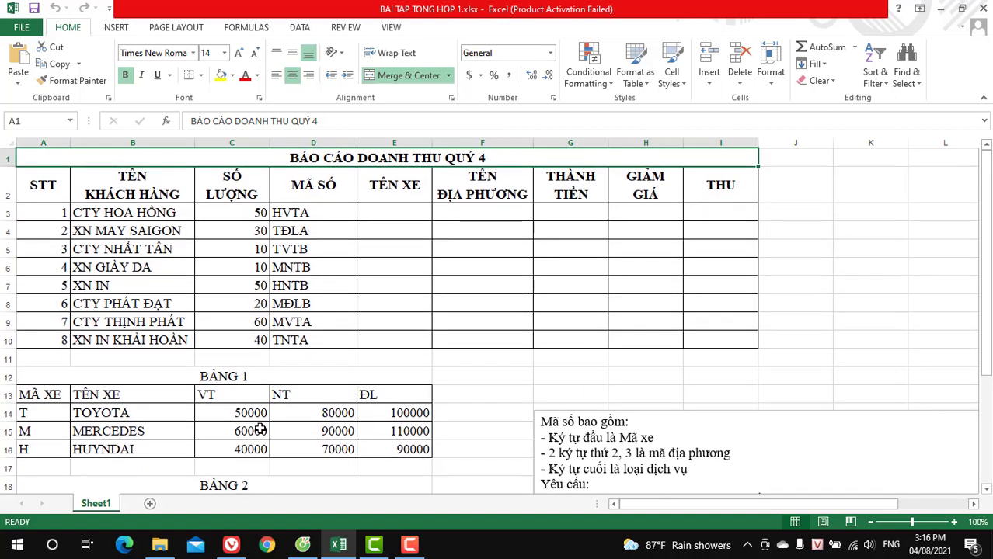
scroll(383, 397, down, 1)
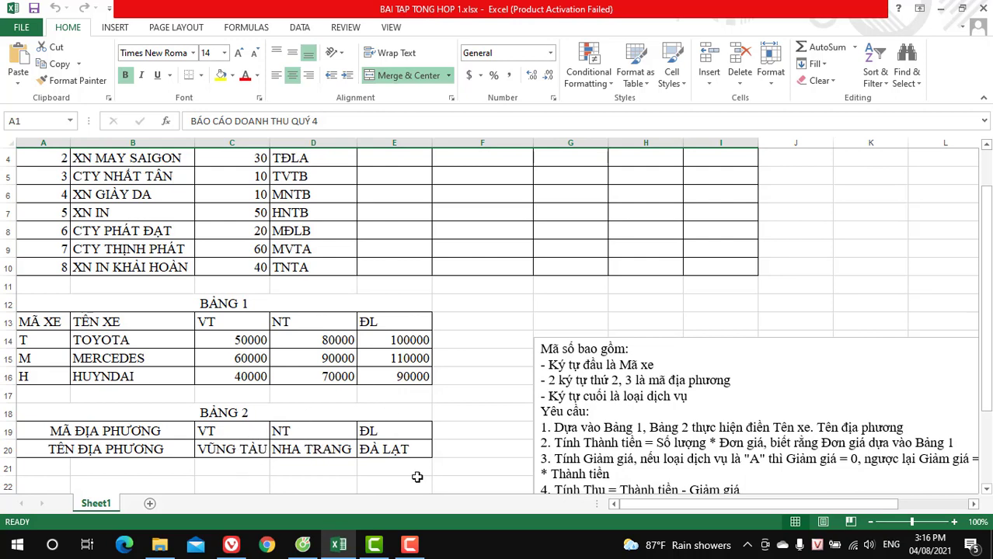
scroll(418, 448, down, 1)
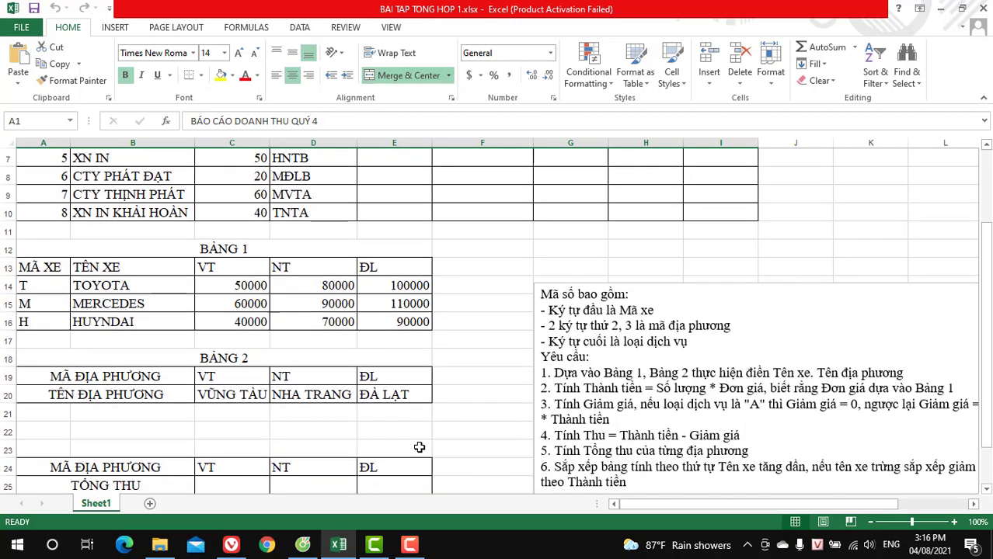
scroll(418, 448, down, 2)
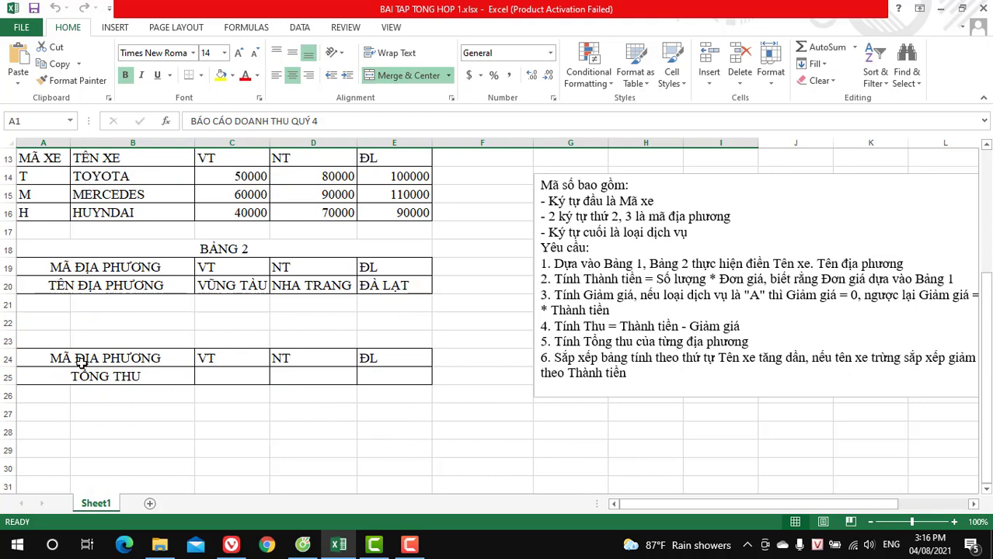
drag(124, 377, 400, 374)
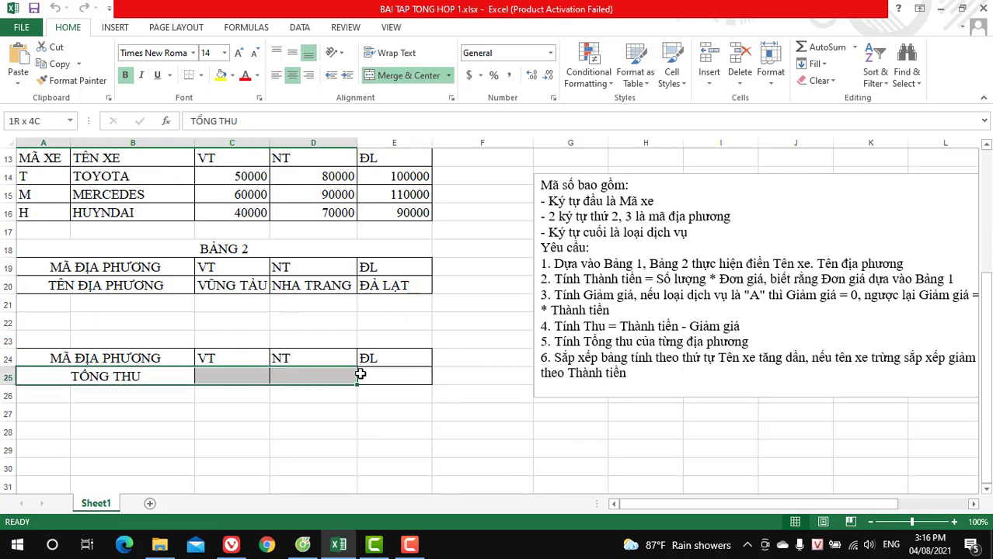
Drag the requirements text box up-left beside Bảng 1 and highlight its first four lines
click(620, 204)
scroll(700, 370, up, 3)
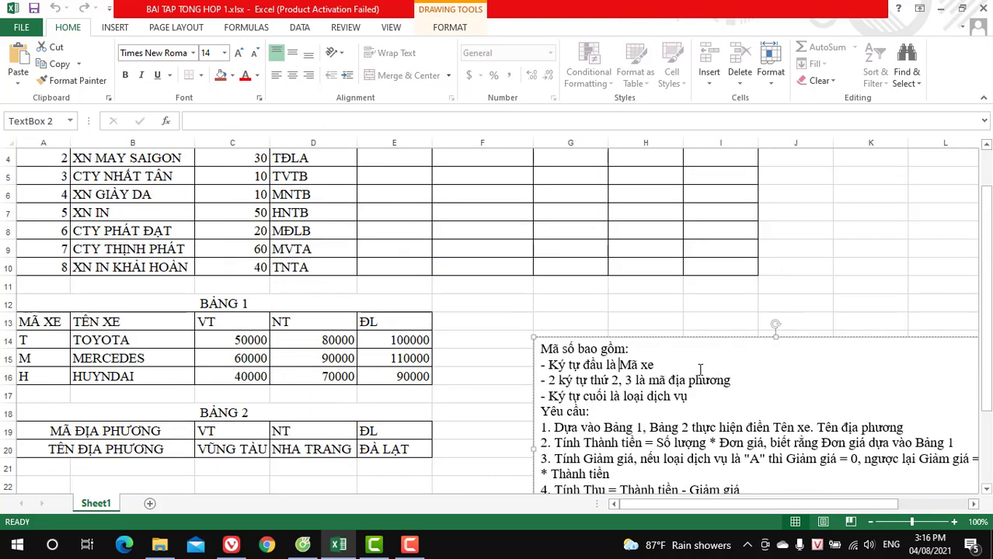
click(687, 338)
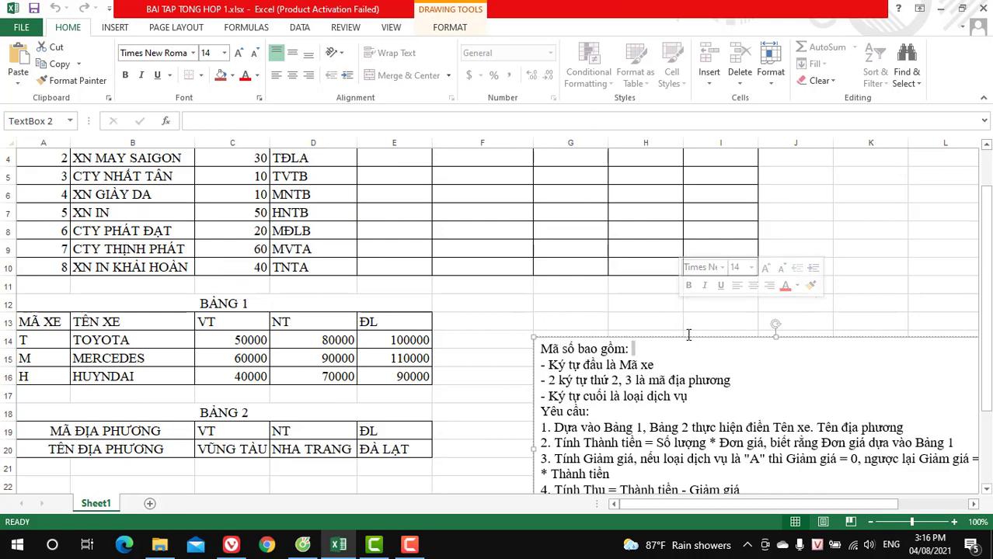
drag(690, 331, 651, 282)
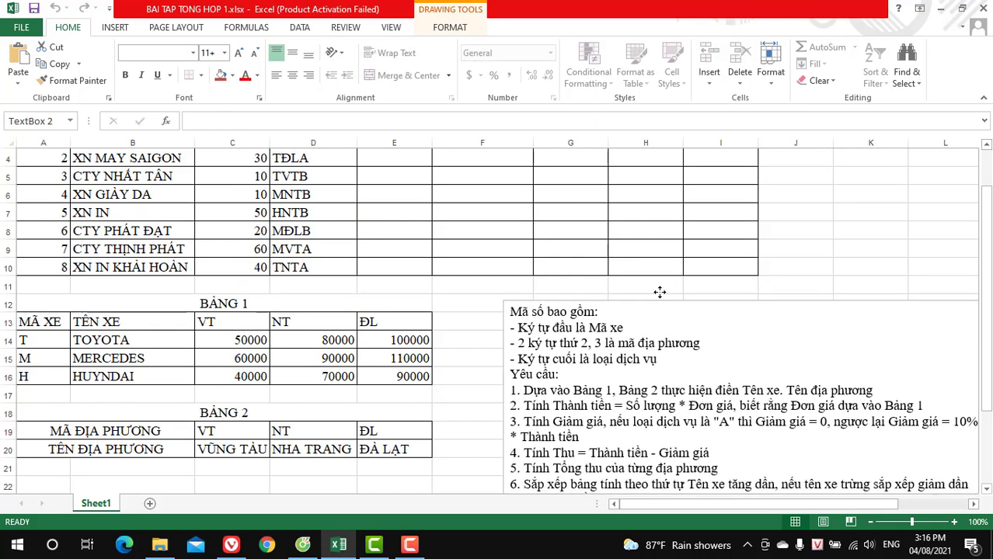
scroll(652, 283, up, 2)
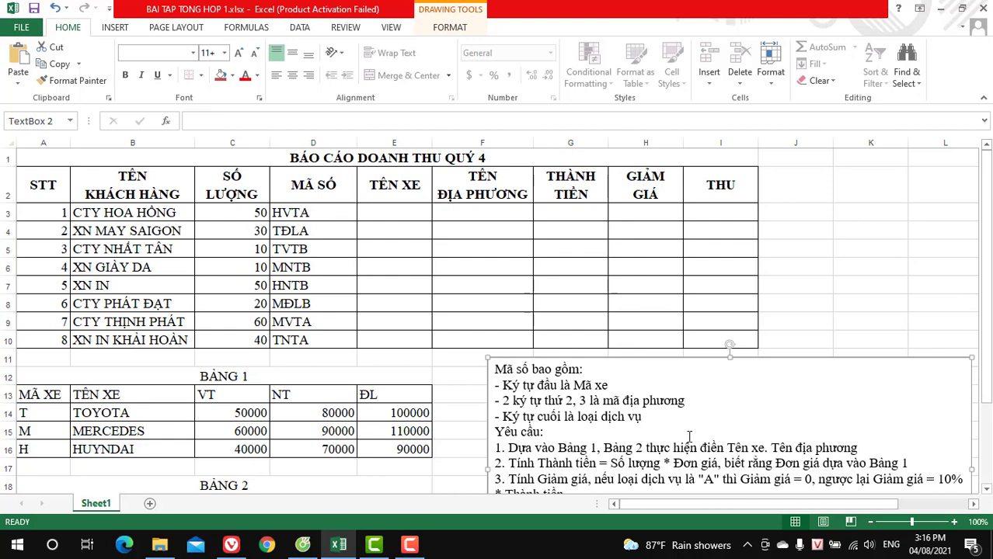
drag(644, 419, 466, 371)
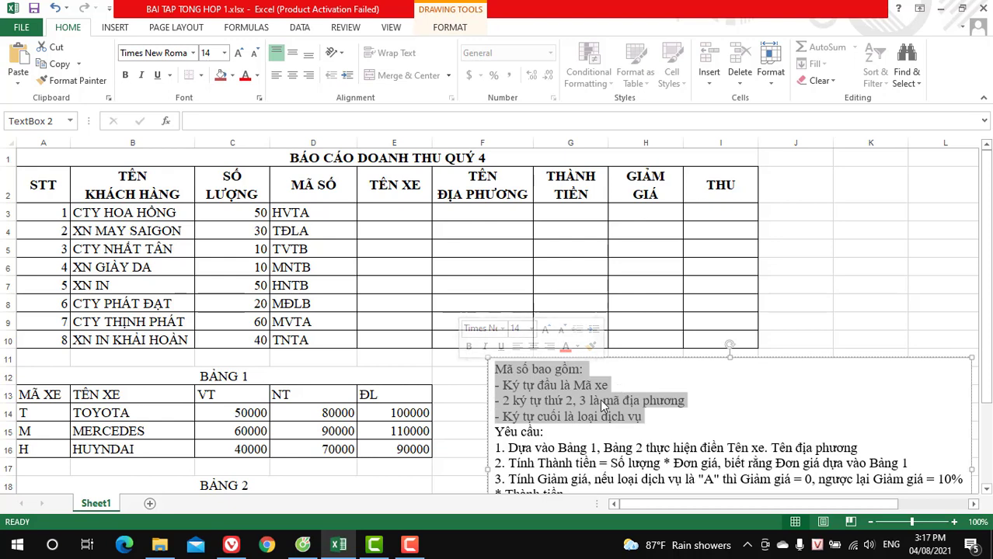
click(313, 218)
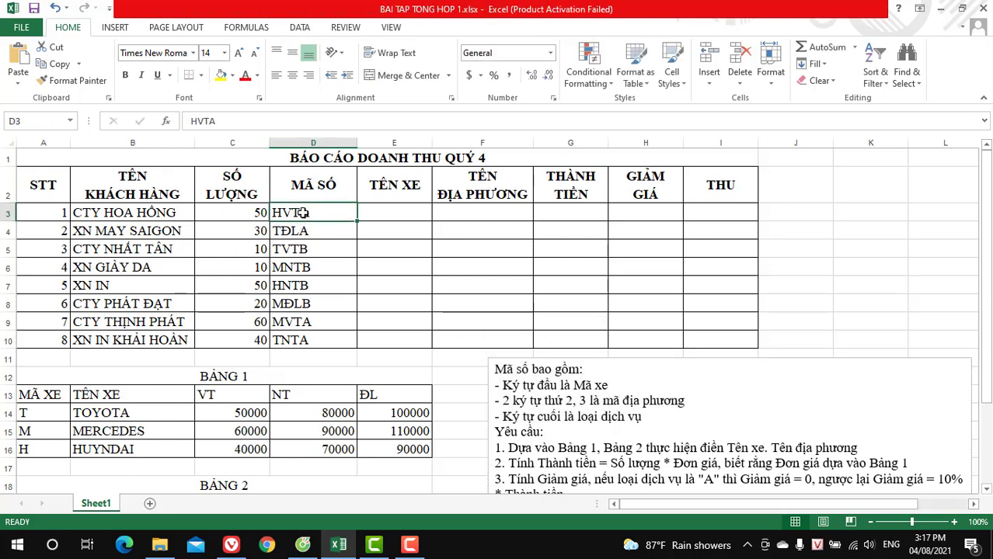
click(308, 233)
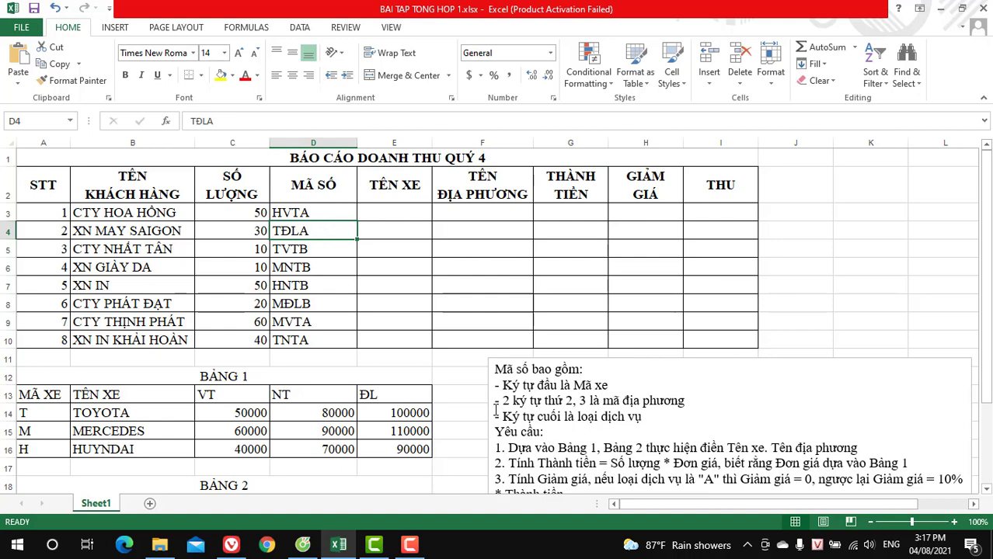
drag(495, 404, 688, 402)
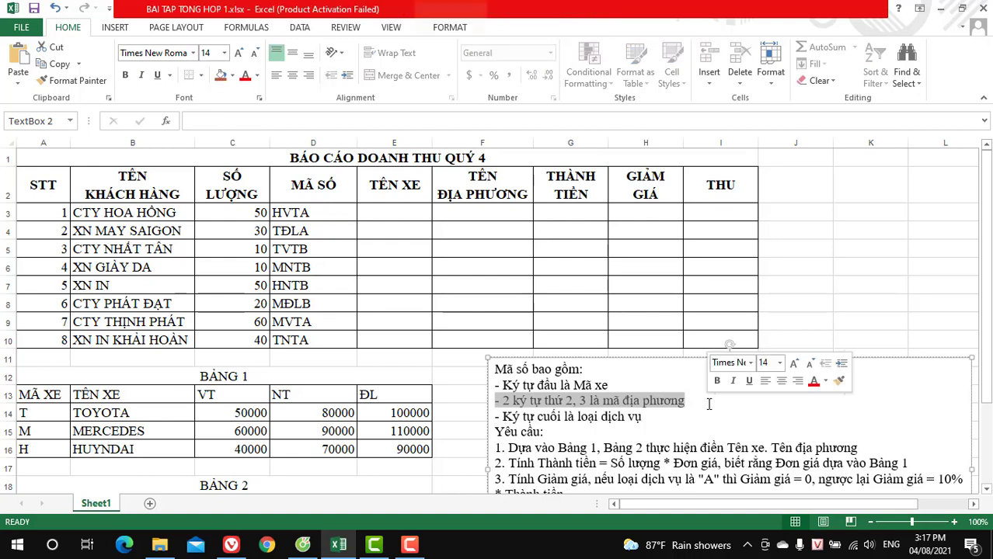
click(287, 215)
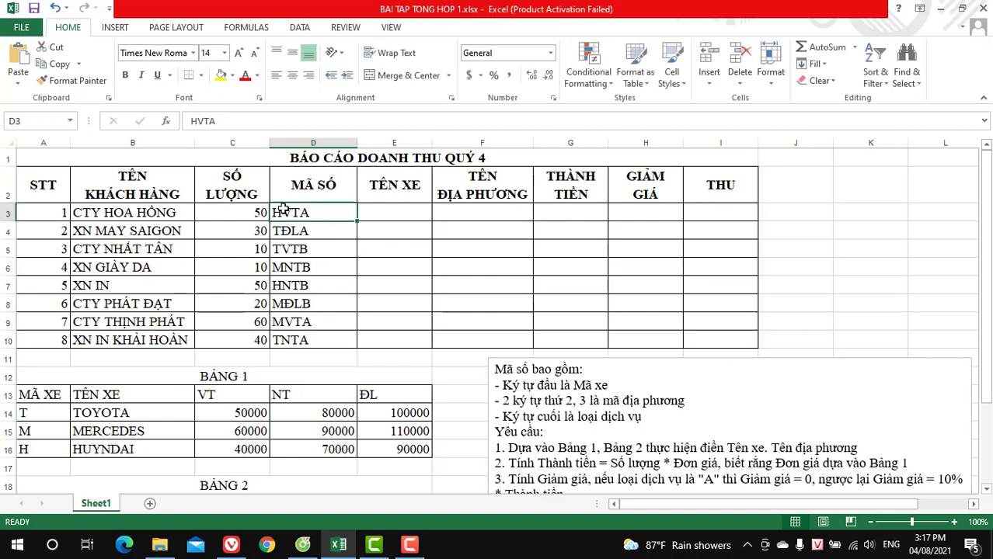
double_click(287, 212)
double_click(286, 213)
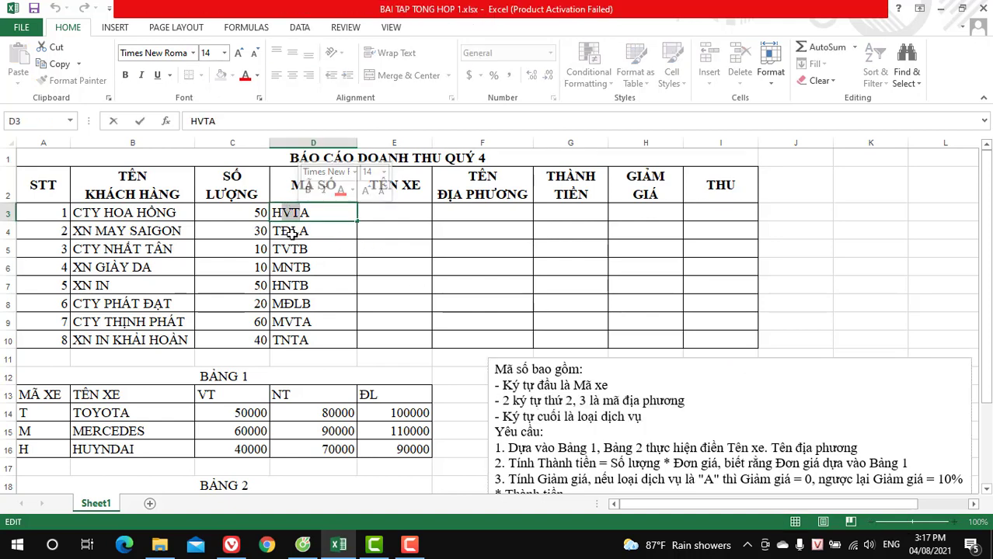
click(284, 231)
double_click(285, 231)
drag(280, 230, 299, 231)
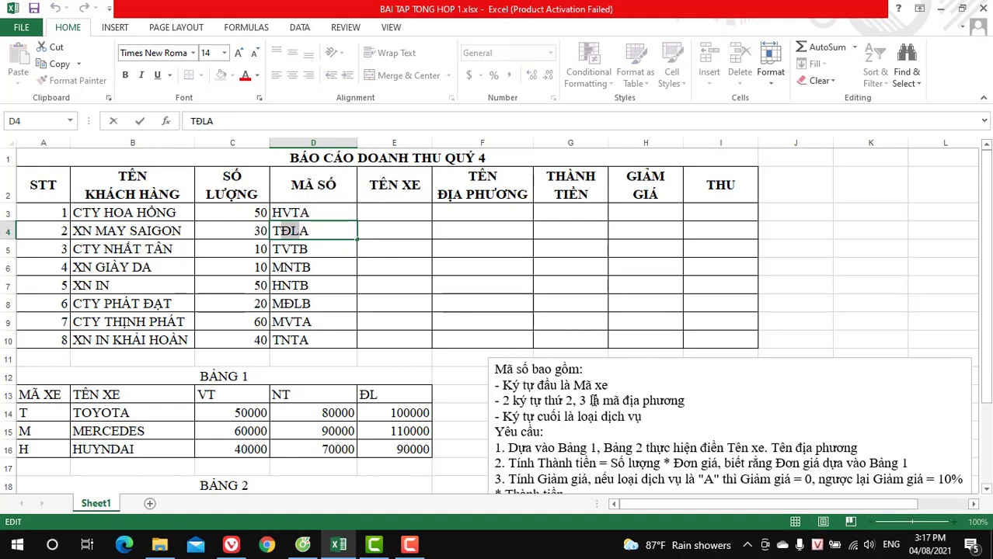
drag(643, 417, 503, 417)
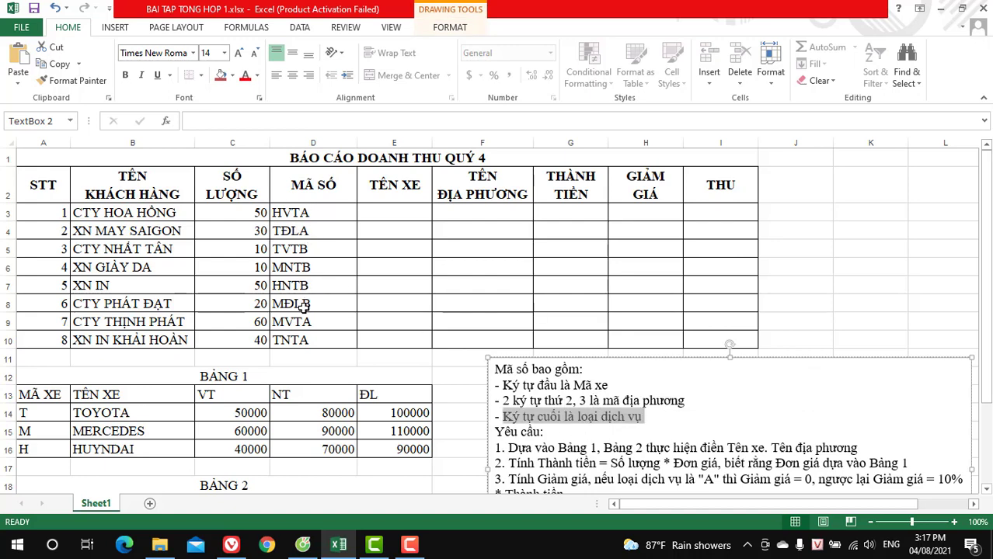
click(610, 385)
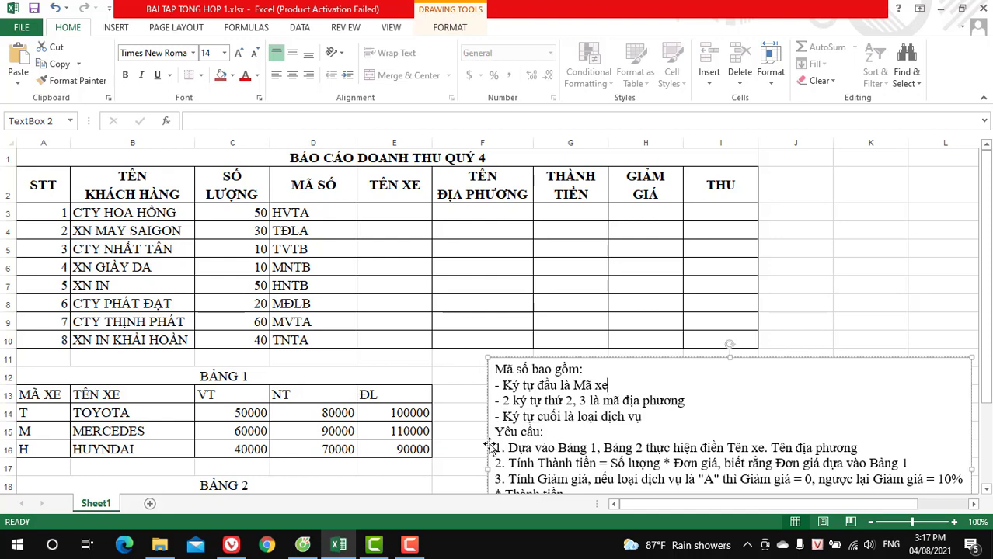
drag(495, 449, 662, 448)
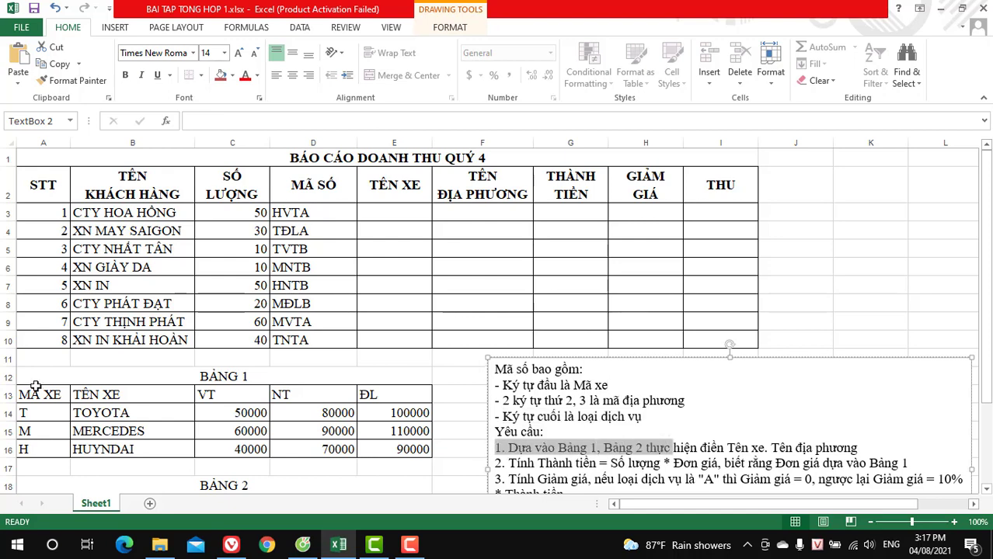
drag(31, 377, 355, 446)
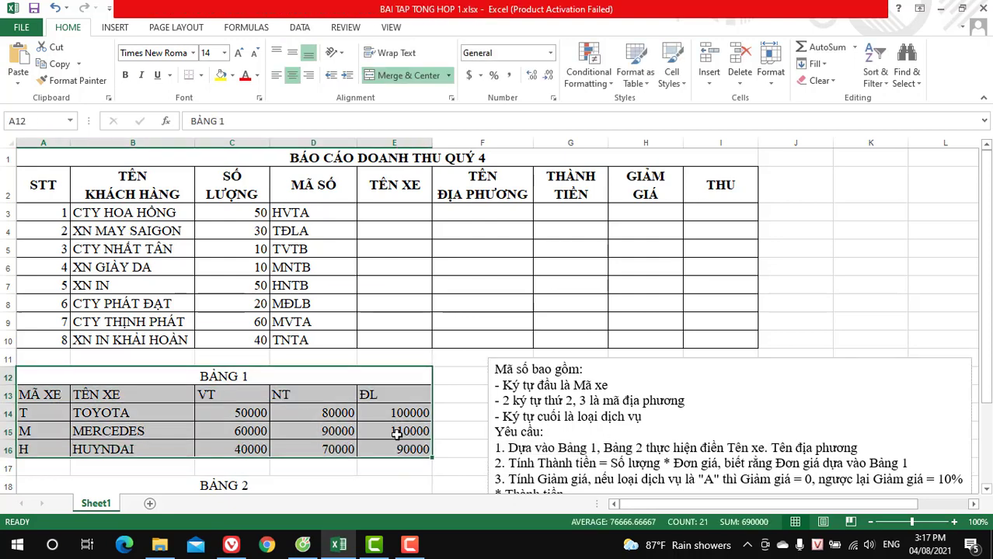
scroll(199, 416, down, 2)
drag(125, 358, 282, 392)
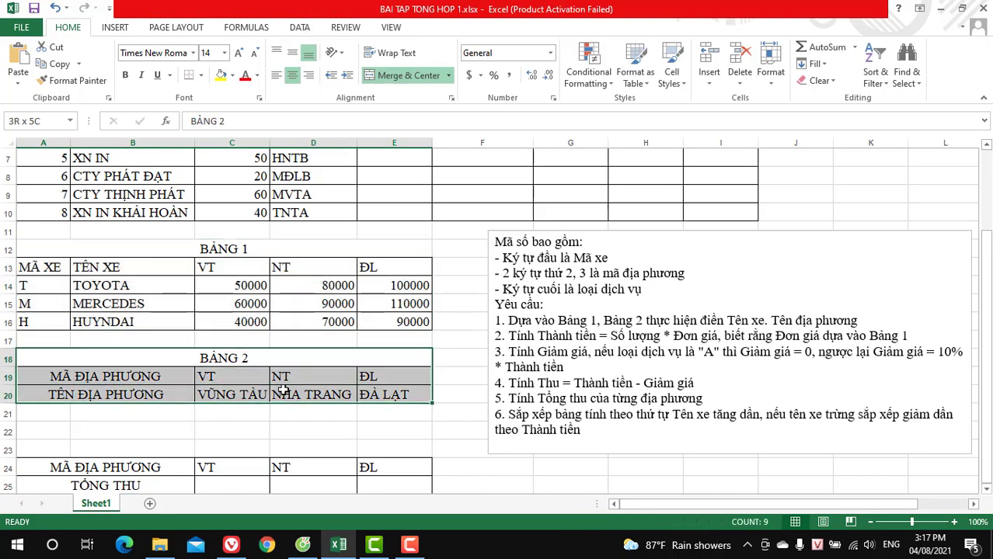
scroll(642, 351, up, 2)
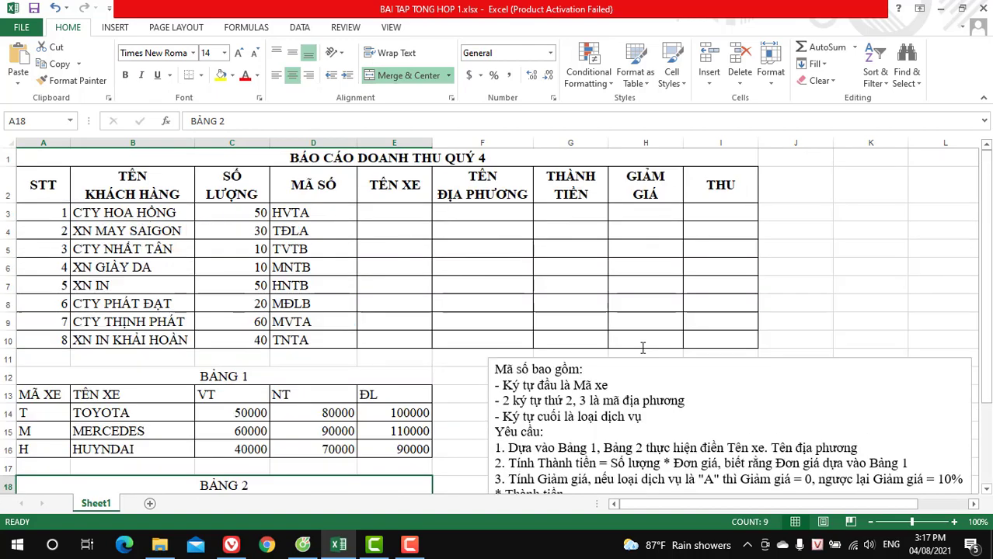
scroll(643, 348, down, 1)
scroll(459, 233, up, 1)
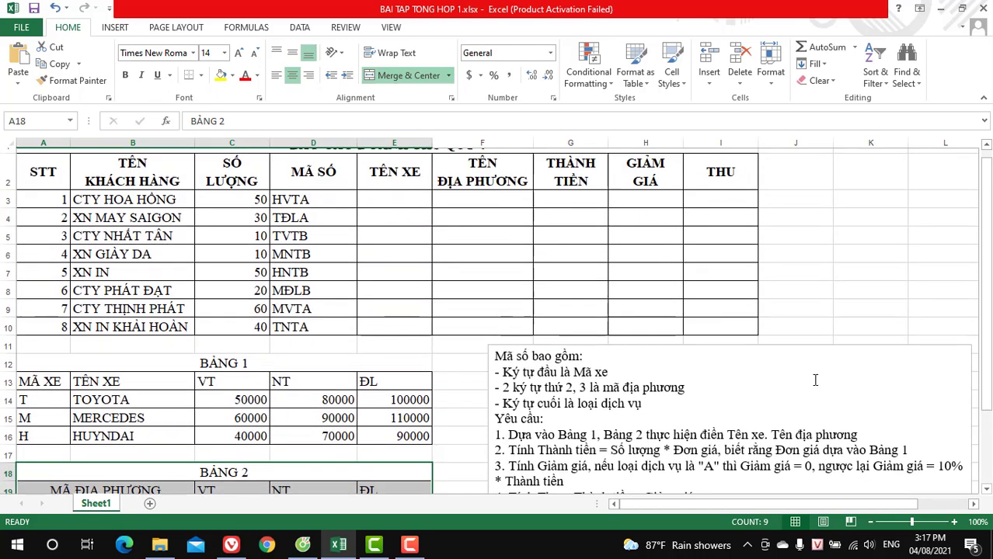
click(400, 211)
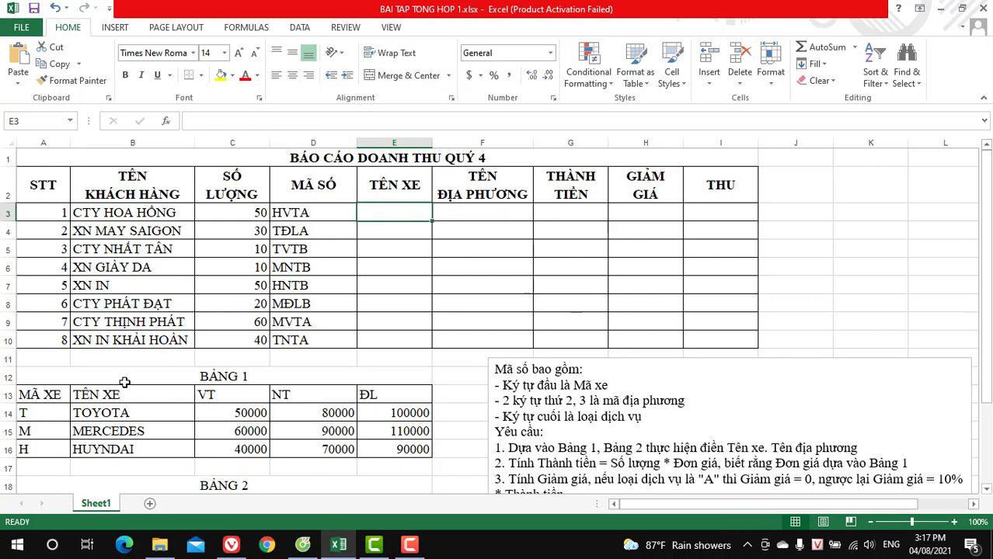
Enter =VLOOKUP(LEFT(D3,1),$A$14:$E$16,2,0) in E3 and fill it down to E10
text(=)
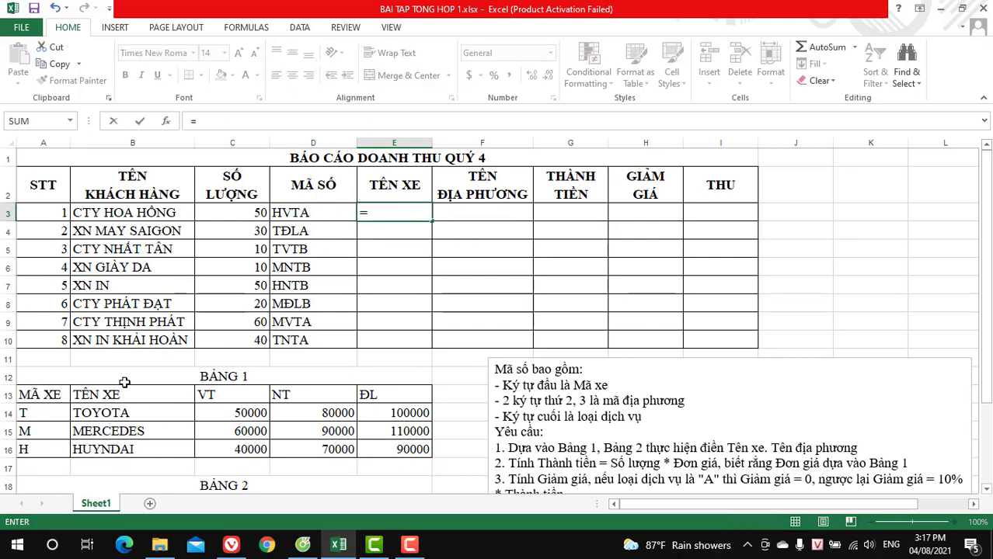
text(vlo)
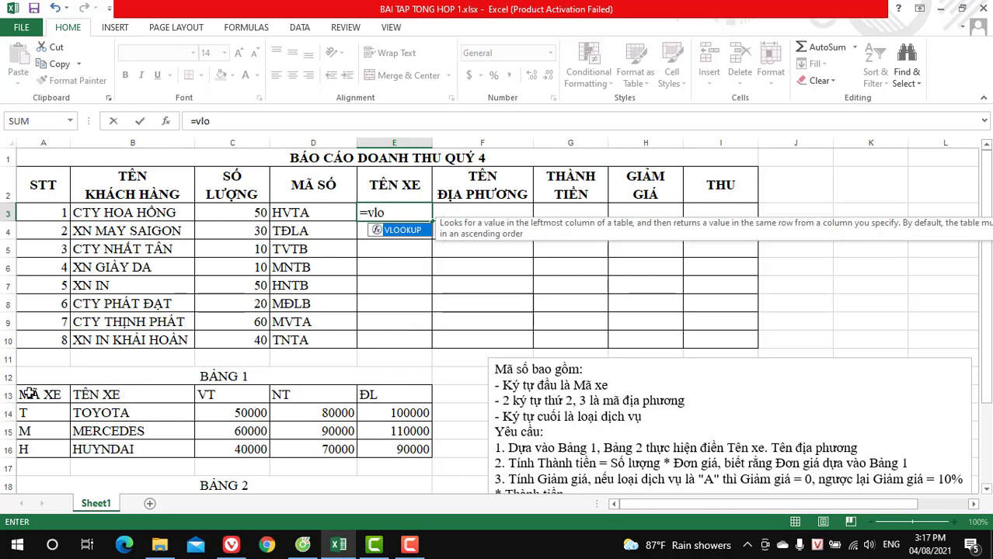
key(Tab)
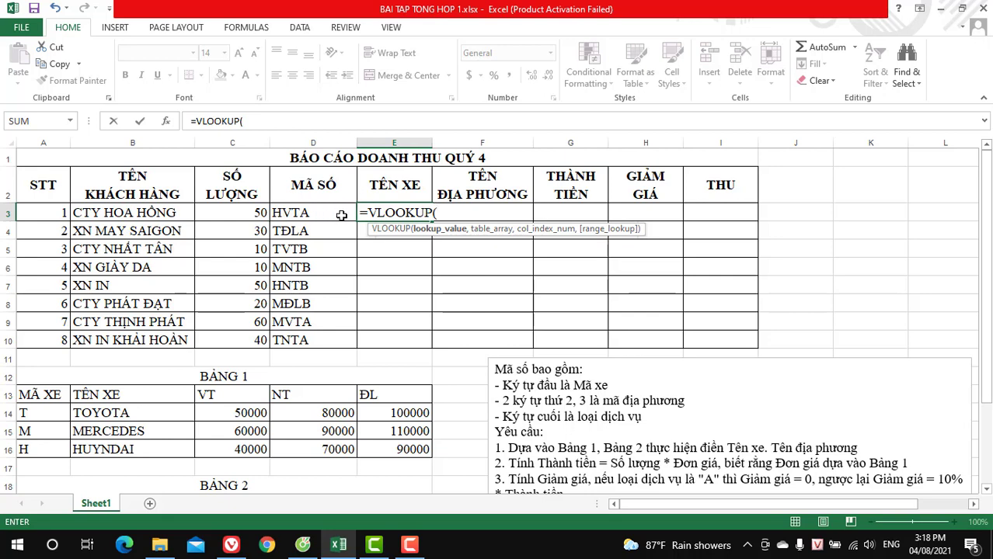
text(LEFT()
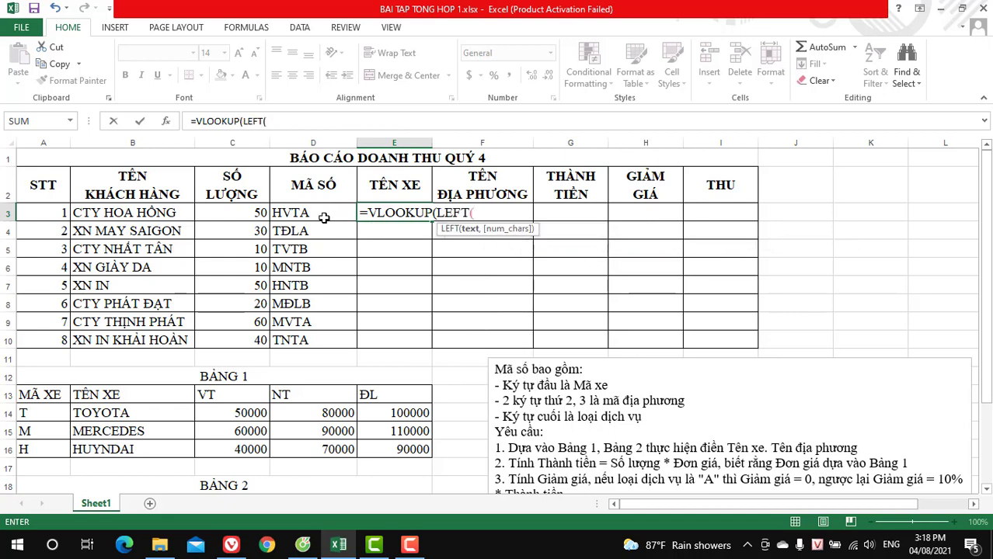
click(322, 215)
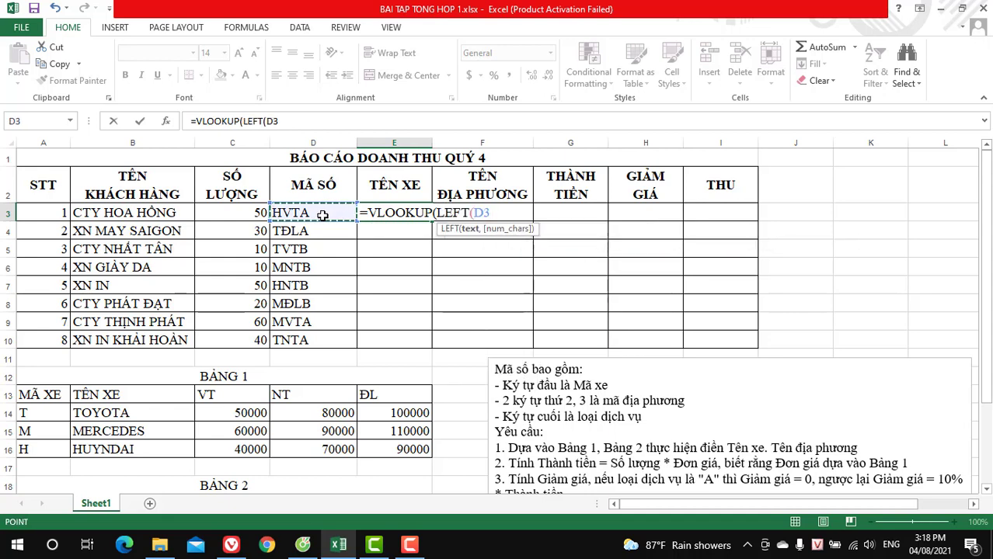
text(,1))
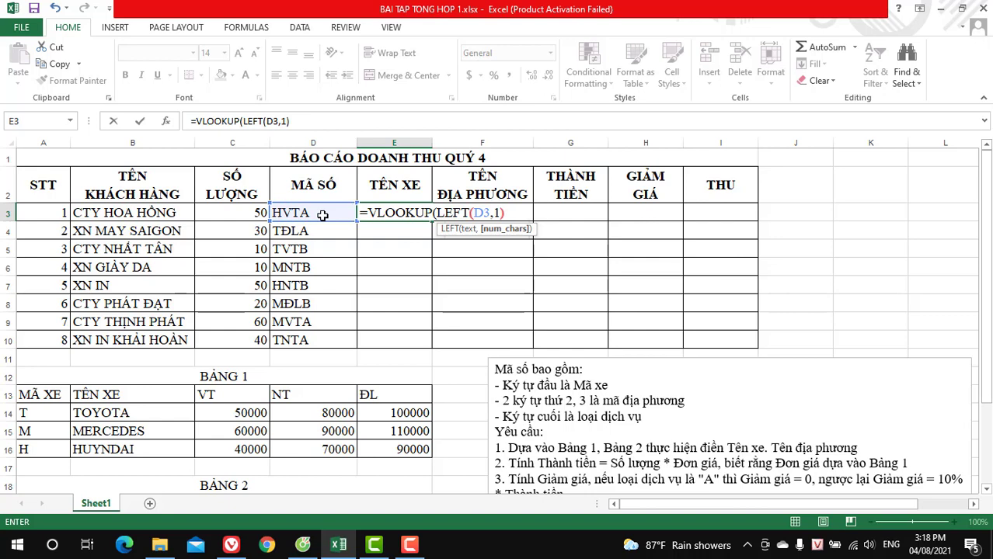
text(,)
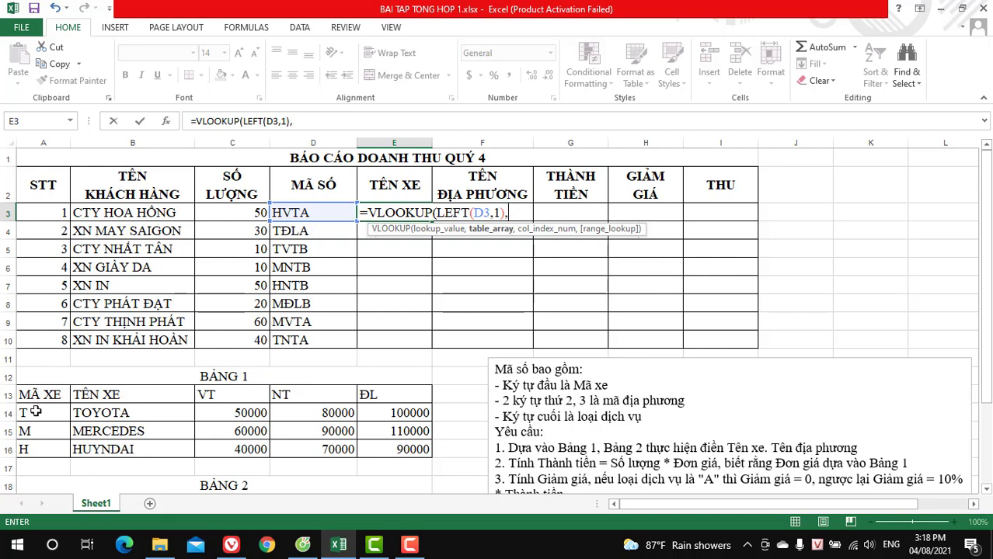
drag(35, 413, 385, 451)
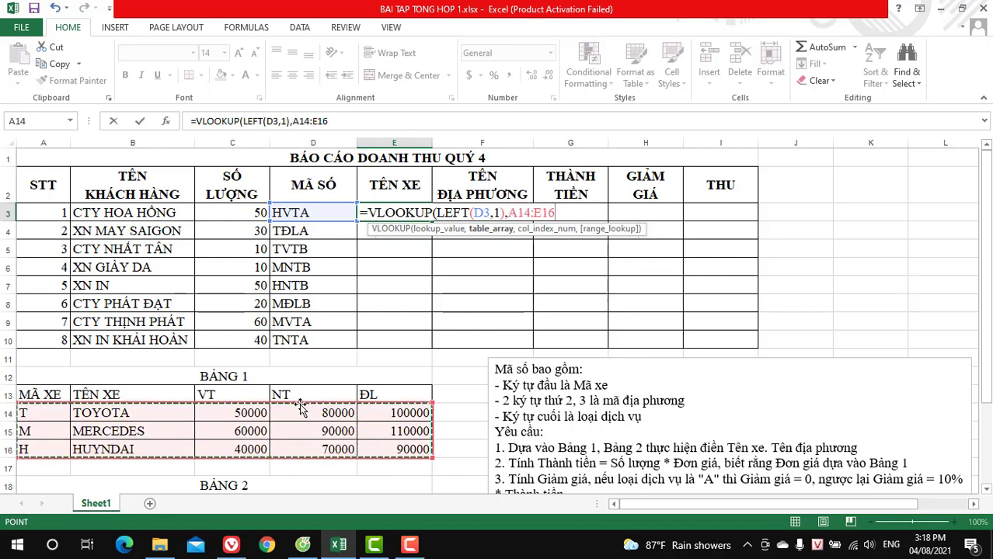
key(F4)
text($E$16,2)
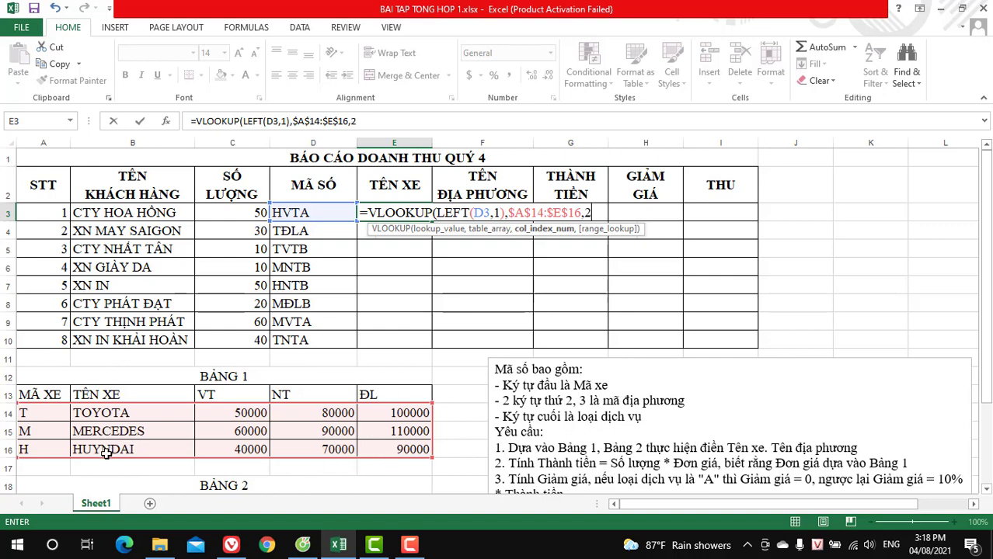
text(,0))
key(Return)
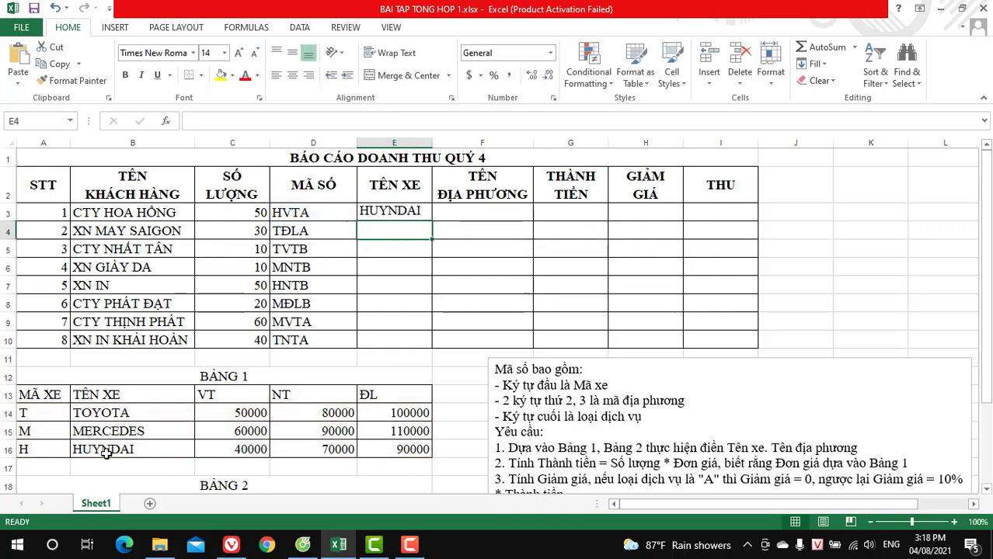
click(410, 217)
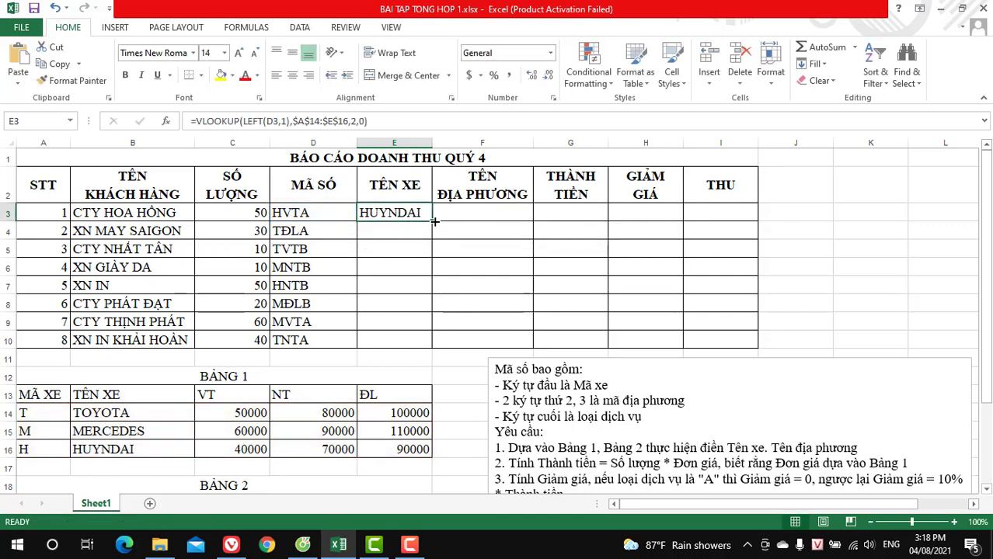
drag(435, 221, 441, 343)
Review Bảng 2's VT and NT codes and the VŨNG TÀU, NHA TRANG, ĐÀ LẠT place names
click(689, 287)
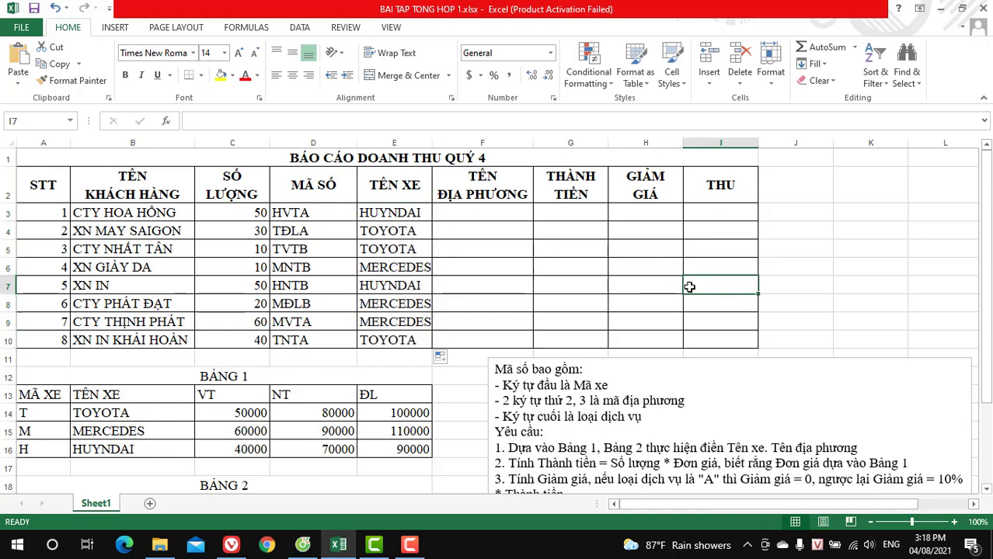
click(498, 205)
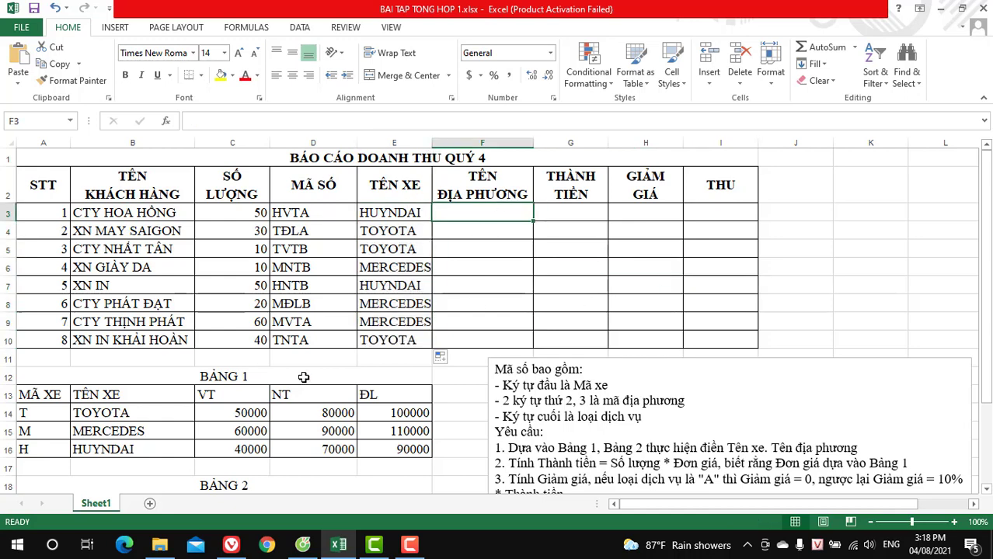
scroll(303, 376, down, 1)
click(255, 430)
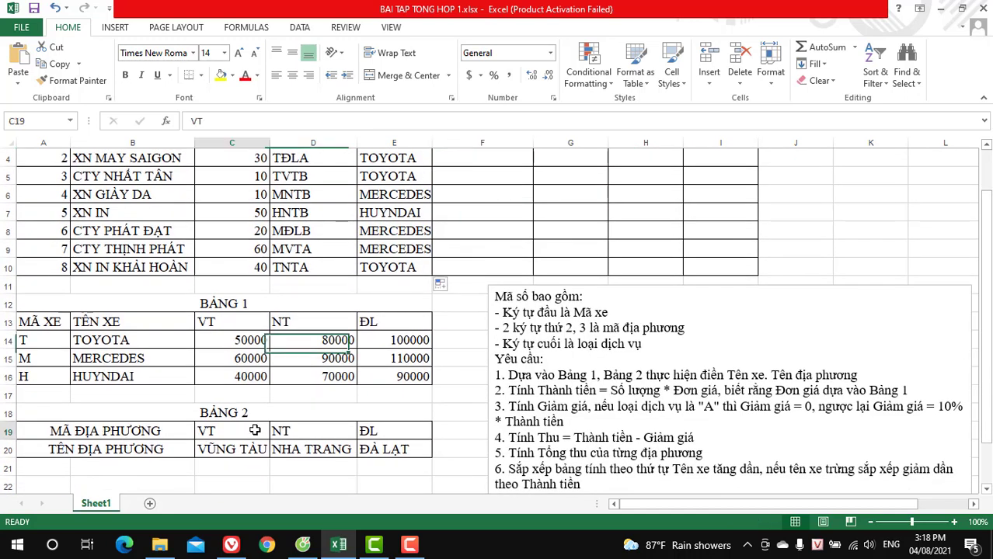
scroll(386, 429, up, 1)
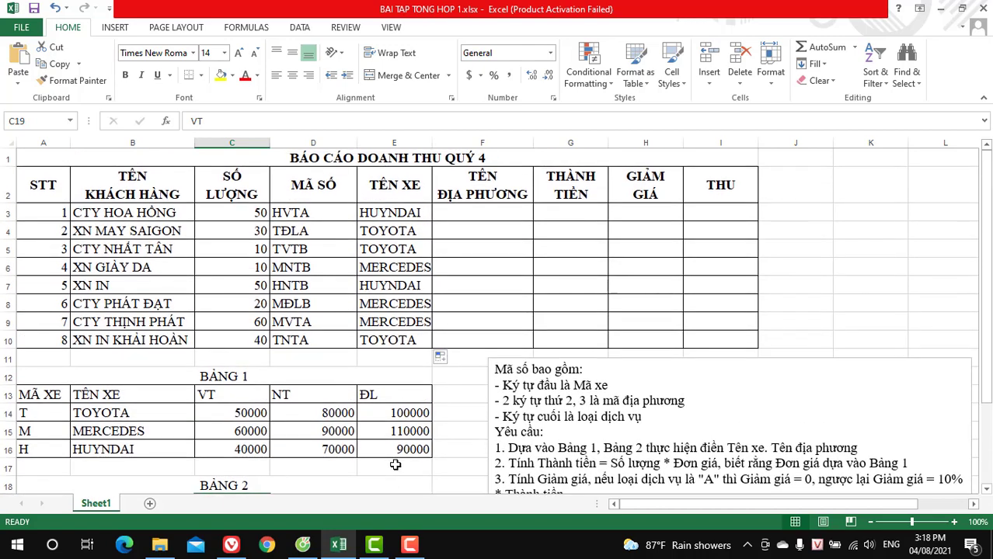
click(512, 216)
scroll(512, 216, down, 3)
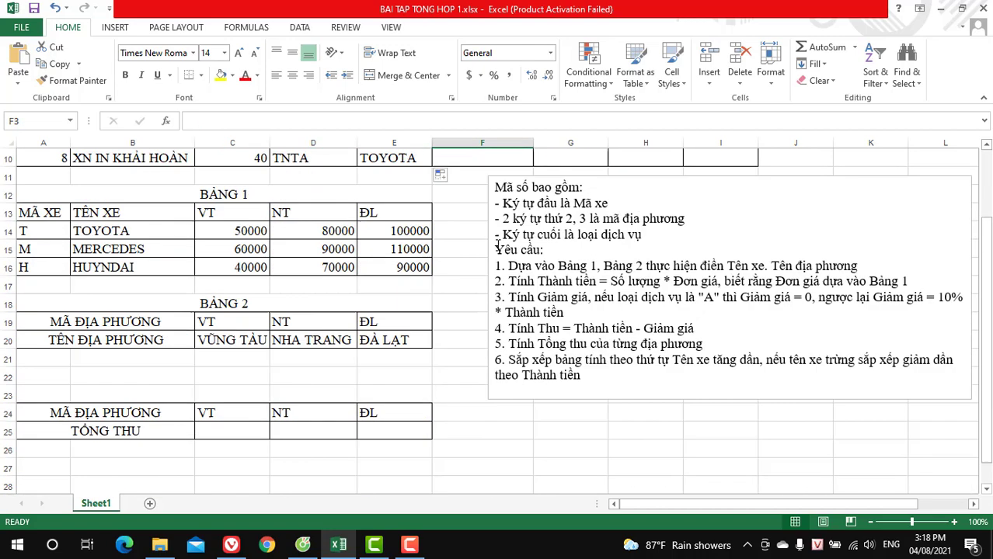
drag(247, 325, 243, 341)
click(244, 342)
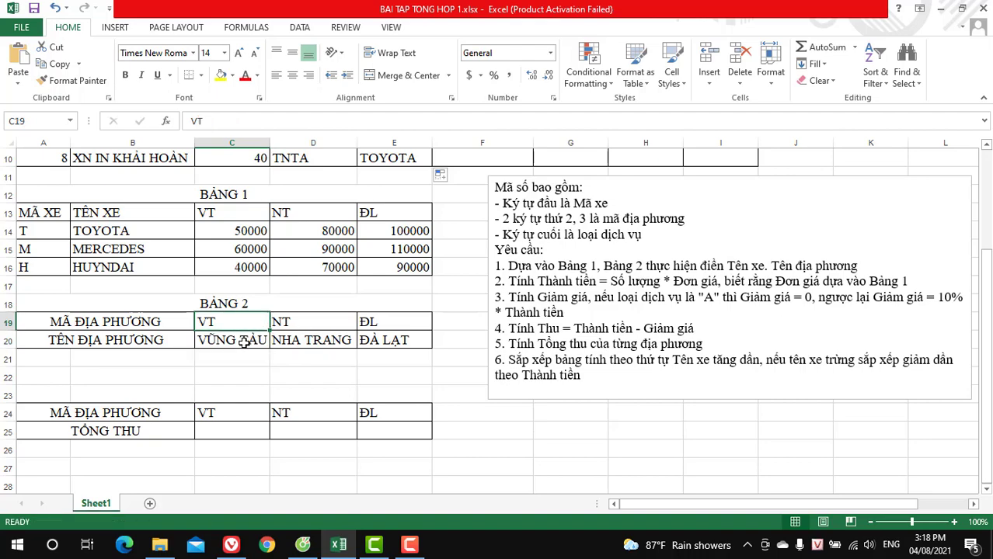
click(302, 322)
click(302, 342)
click(401, 342)
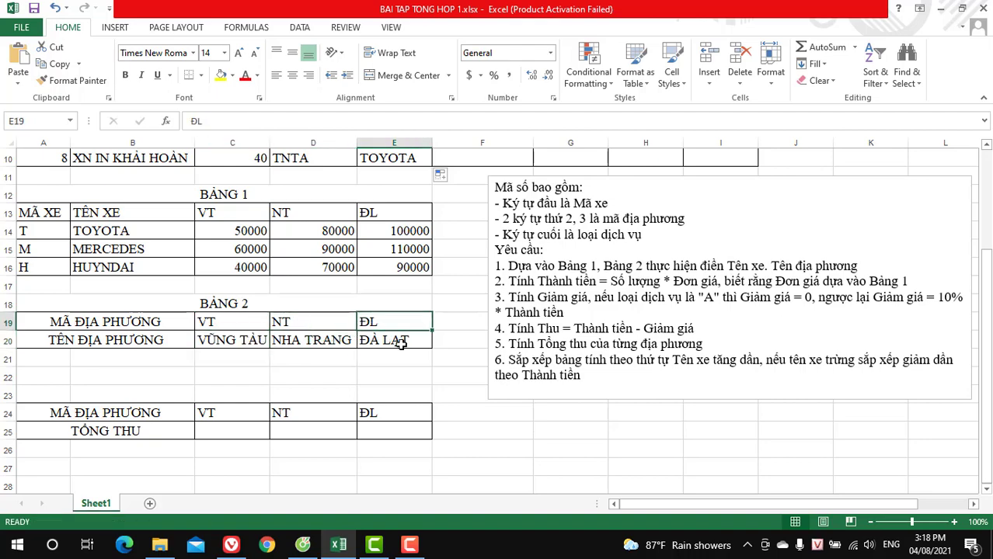
Start an HLOOKUP formula in cell F3
scroll(403, 344, up, 3)
scroll(213, 355, down, 3)
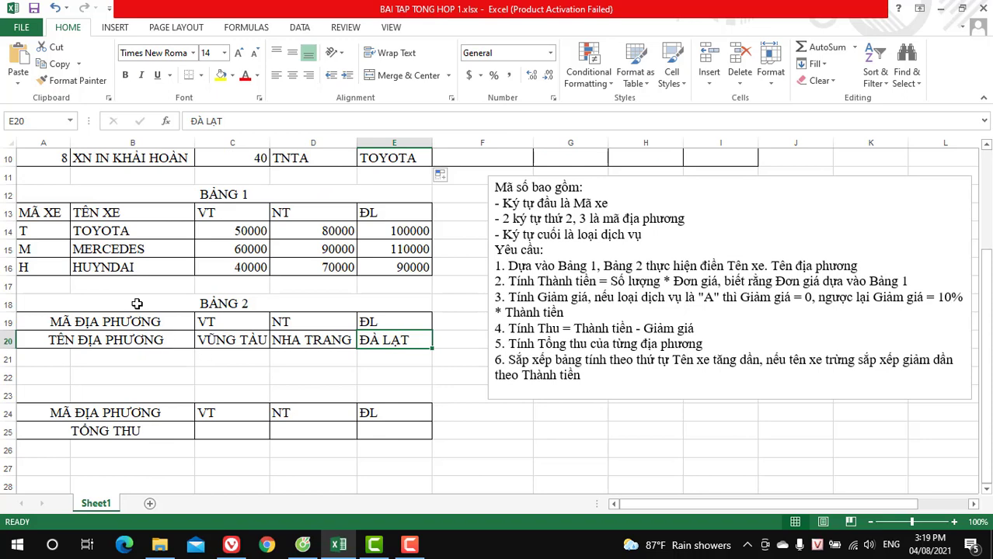
drag(132, 321, 133, 340)
scroll(416, 372, up, 3)
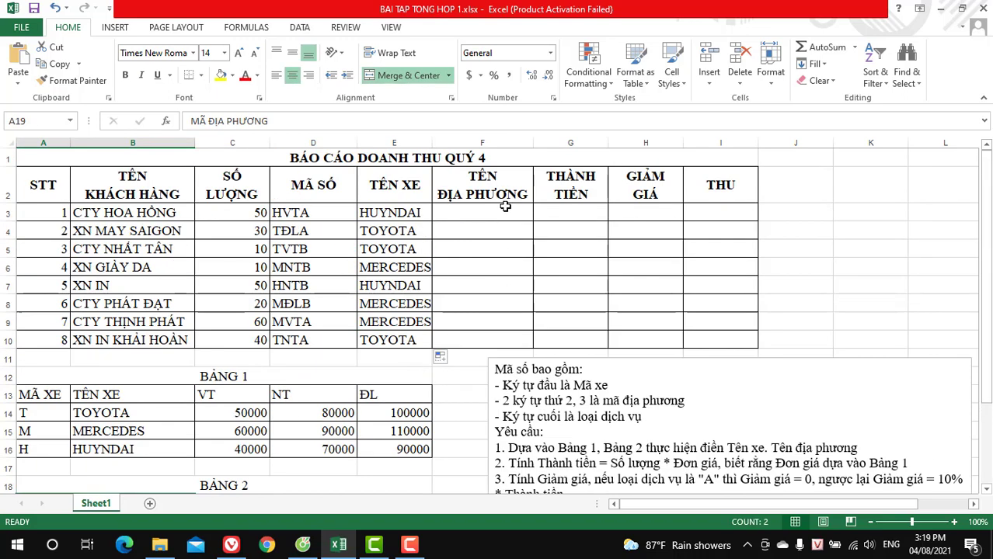
click(504, 213)
text(=)
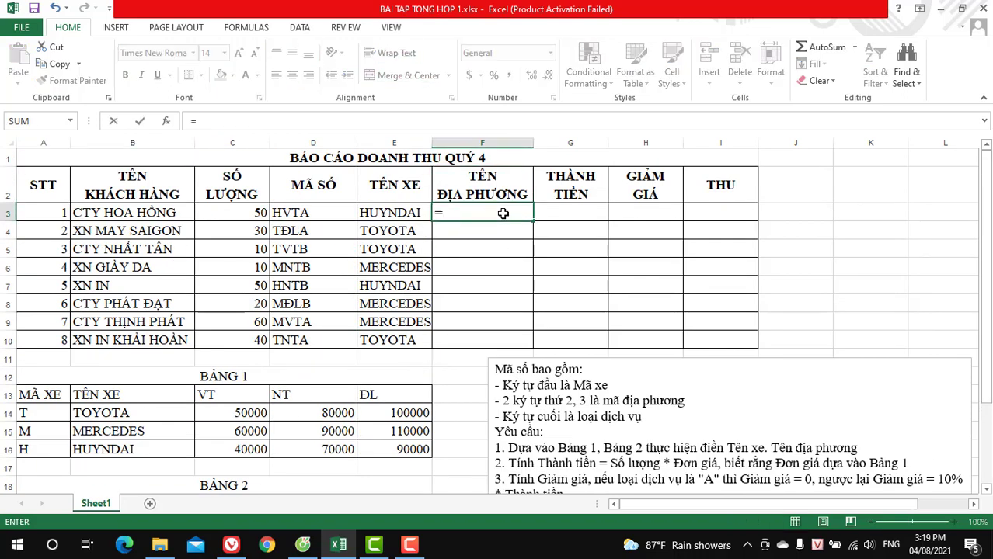
text(hlo)
Complete F3 as =HLOOKUP(MID(D3,2,2),$C$19:$E$20,2,0)
key(Tab)
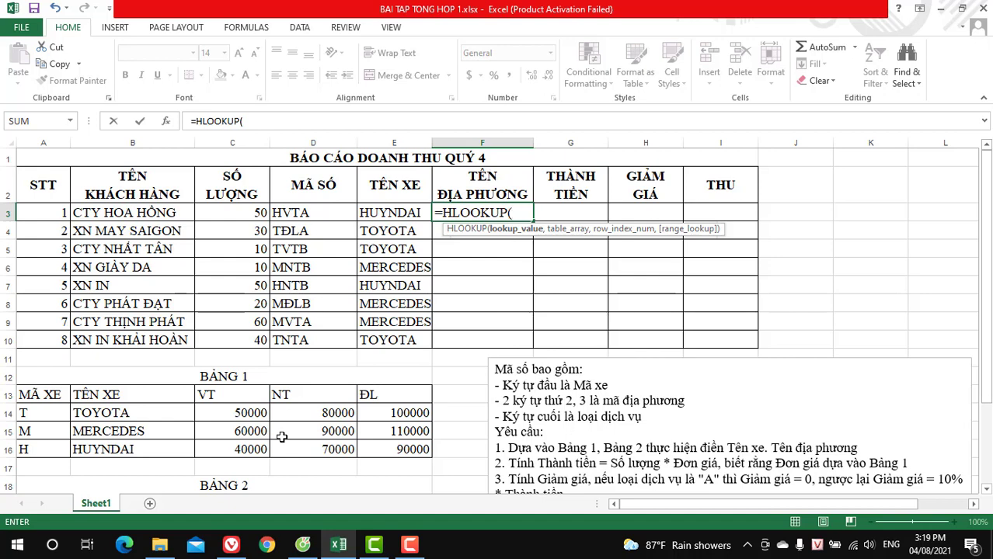
scroll(237, 430, down, 1)
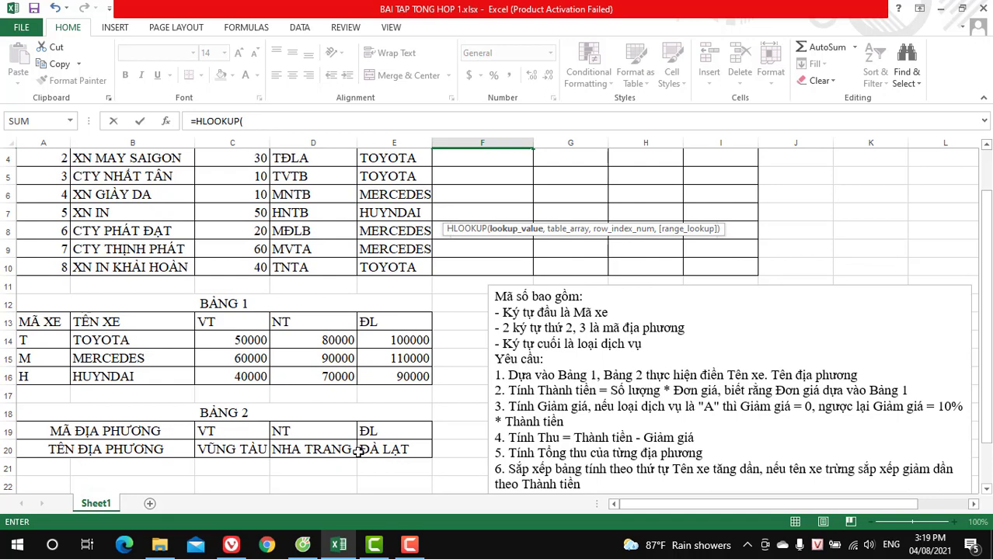
scroll(357, 450, up, 1)
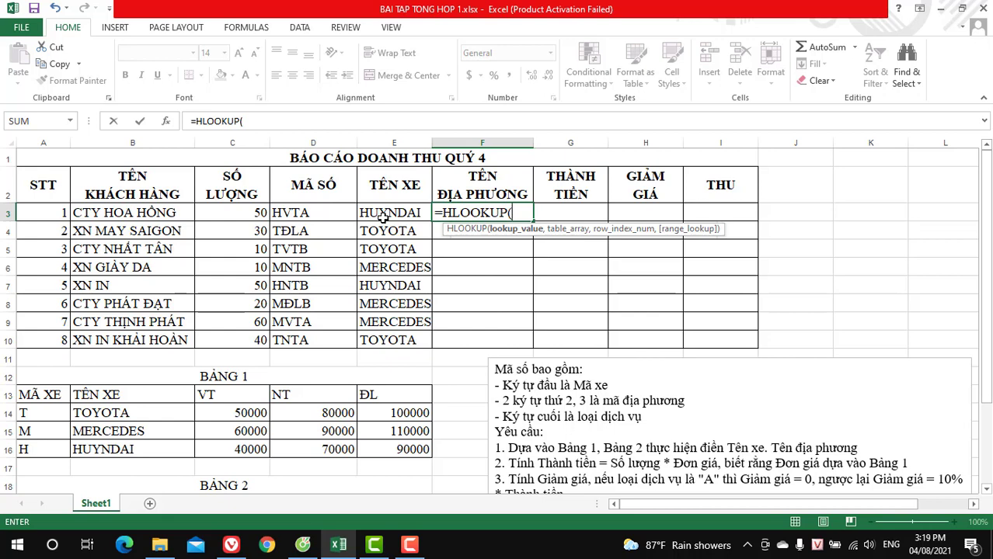
text(mid)
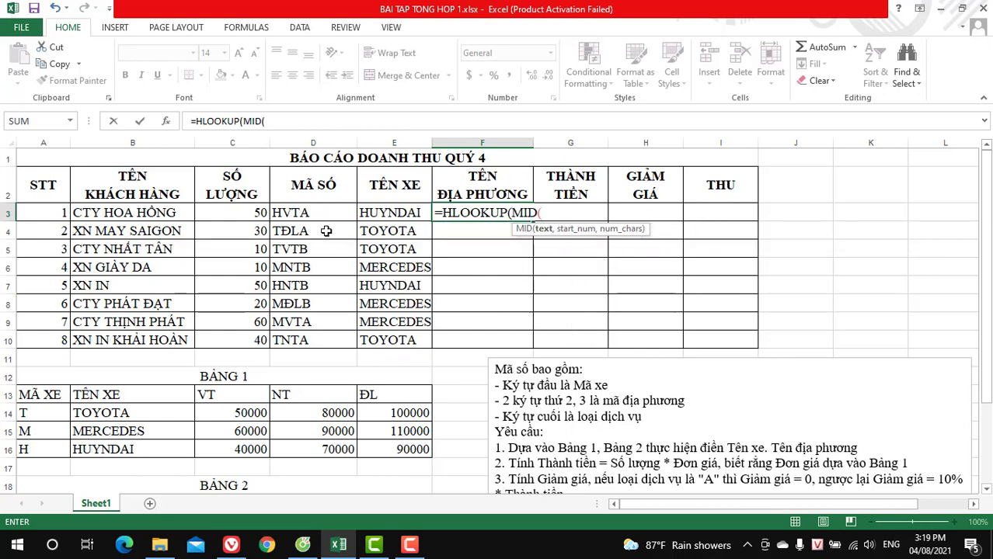
click(330, 214)
text(,2,)
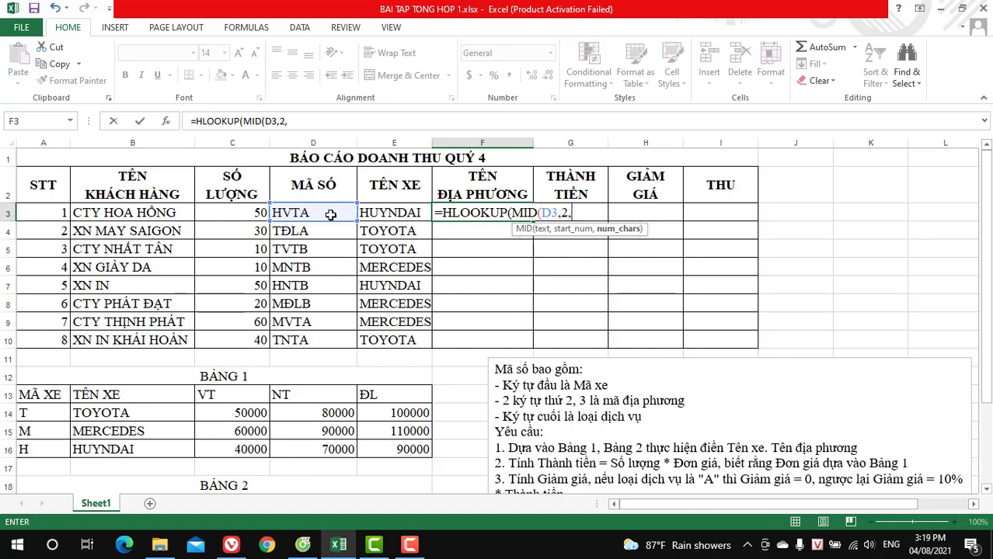
text(2)
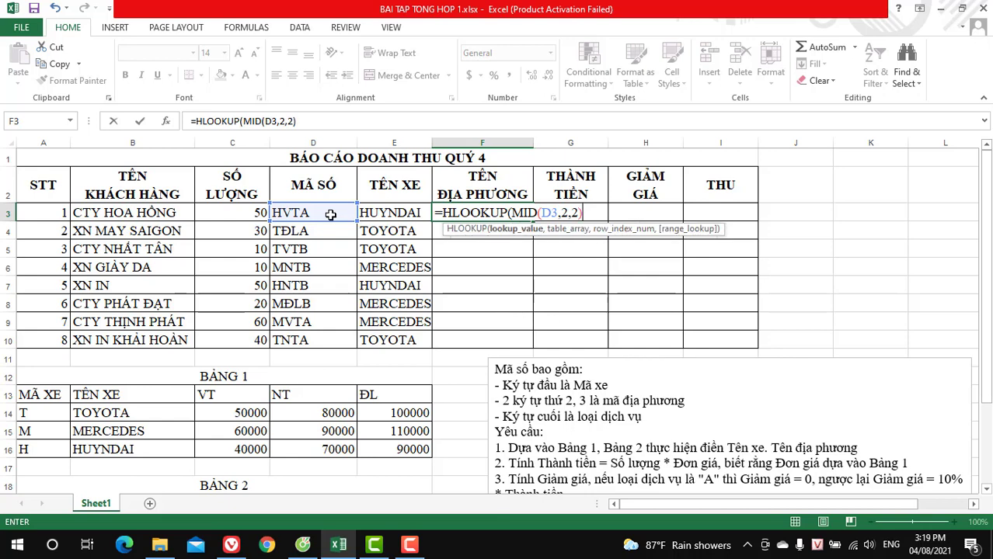
text(,)
scroll(395, 298, down, 3)
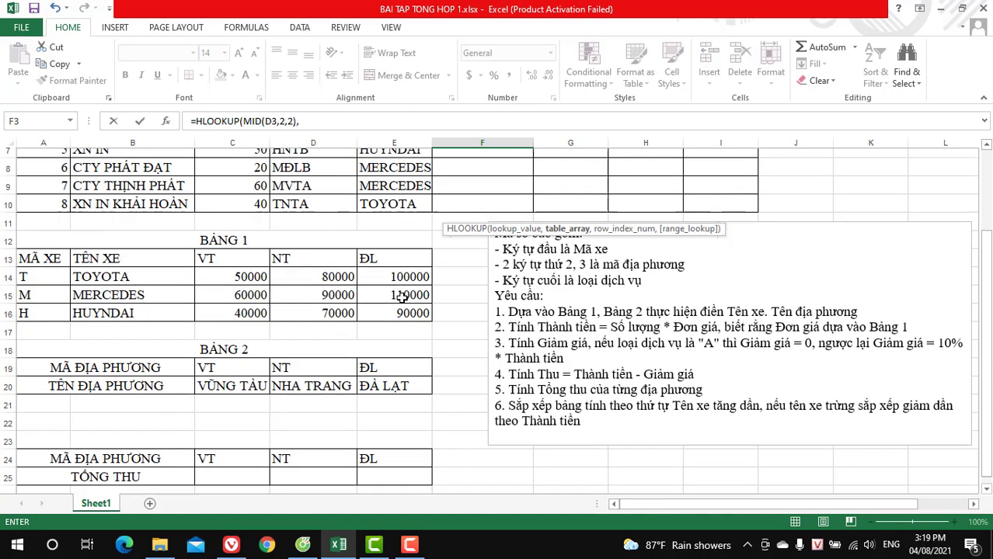
drag(230, 324, 415, 344)
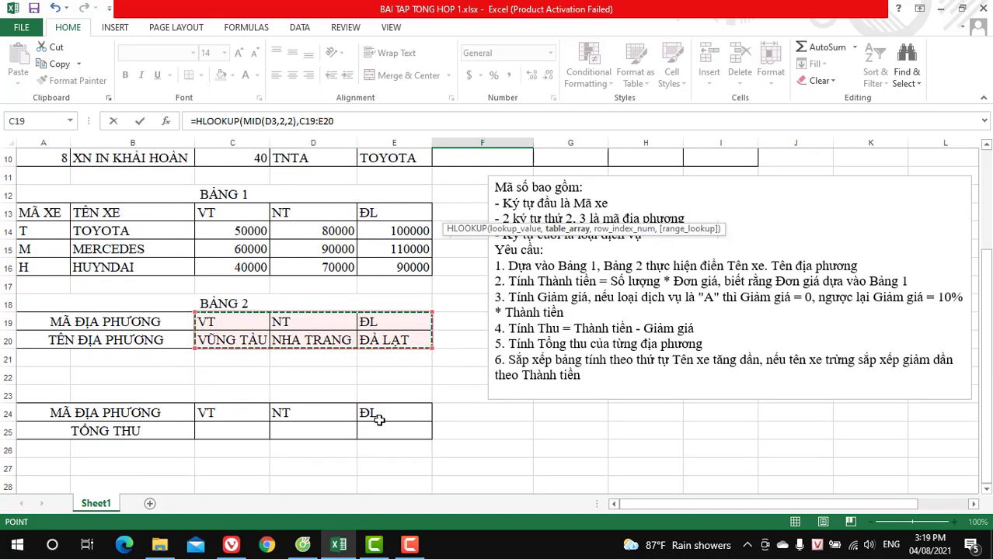
key(F4)
scroll(379, 419, up, 3)
text($E$20,)
scroll(379, 419, down, 2)
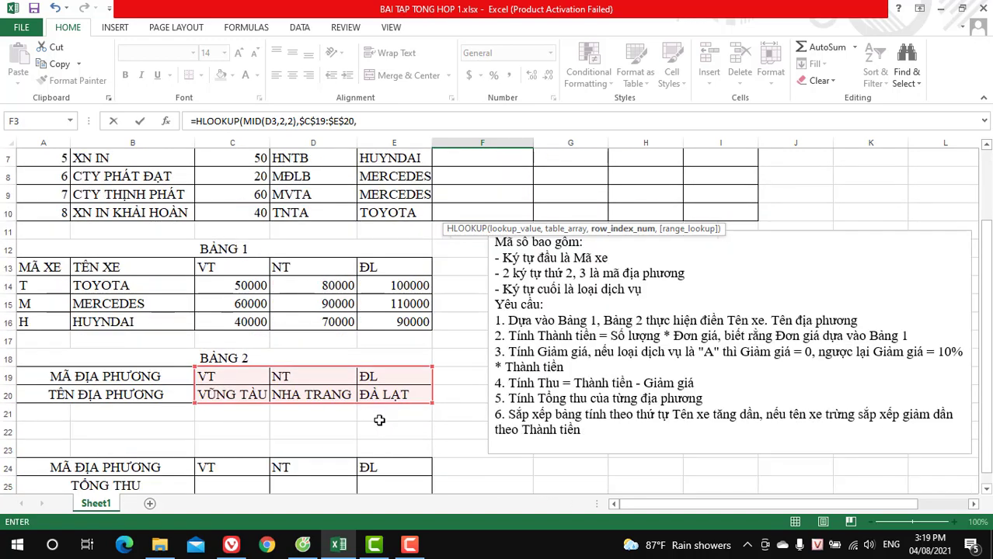
scroll(311, 389, down, 1)
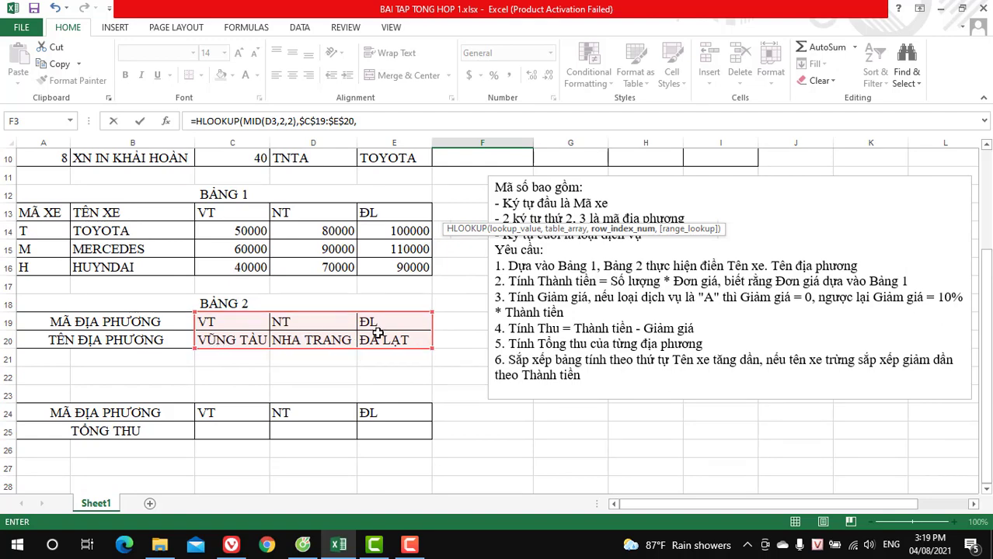
text(2,)
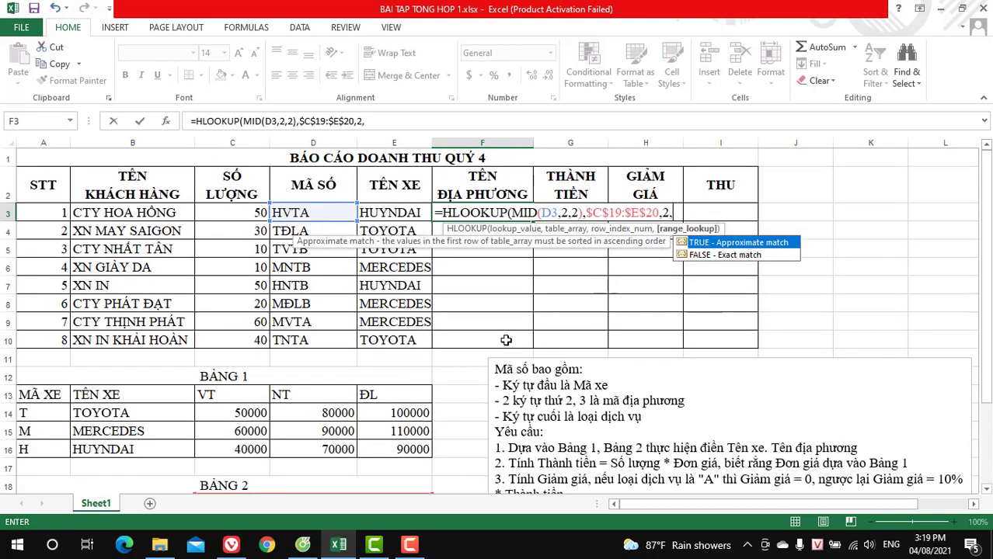
text(0))
key(Return)
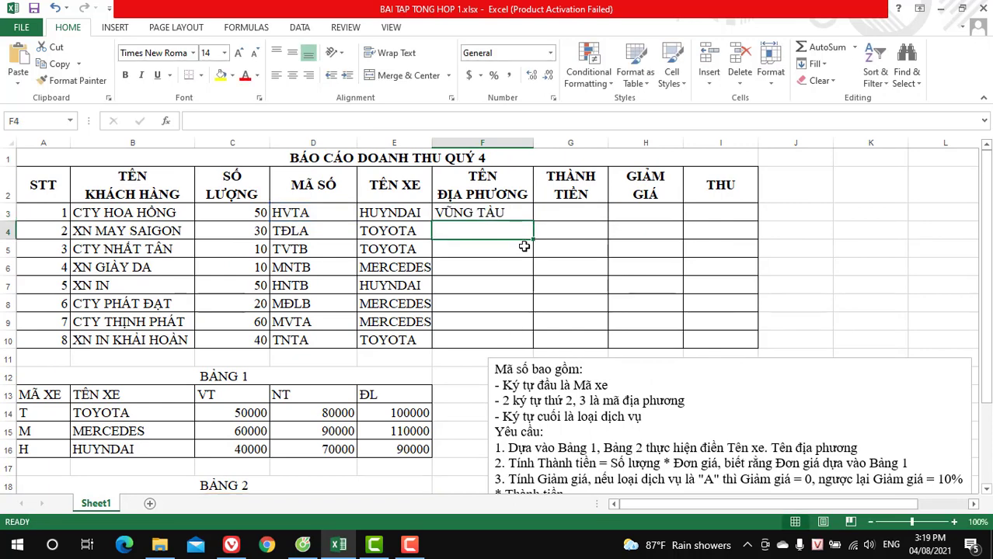
Copy the F3 place-name formula down to F10
click(525, 215)
drag(533, 221, 553, 341)
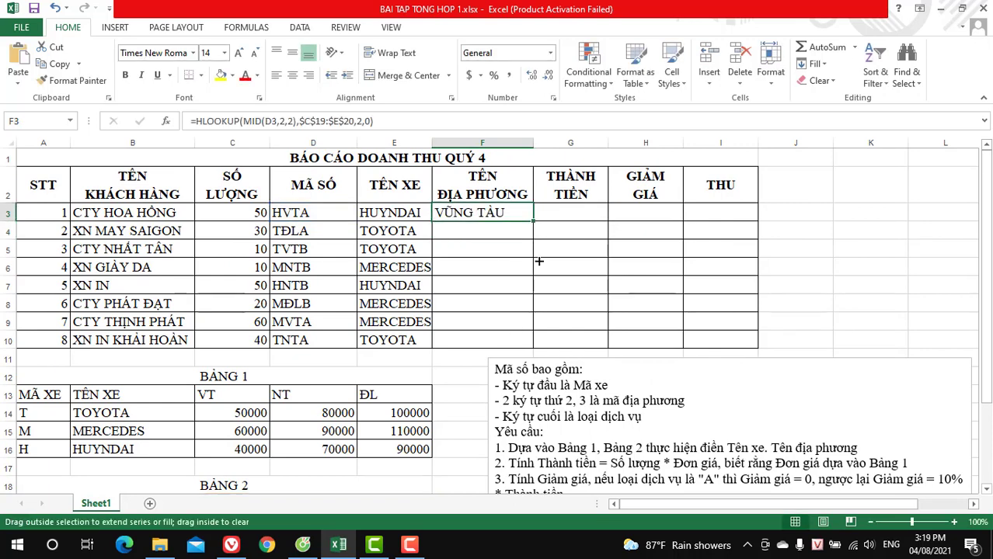
click(839, 264)
Review the Thành tiền requirement in the notes and the Toyota VT price in Bảng 1
click(578, 212)
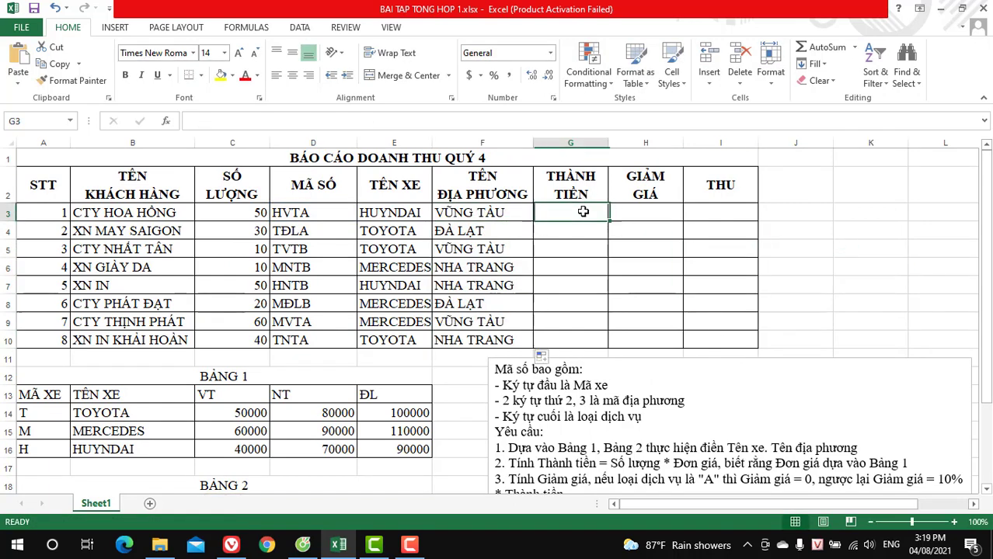
scroll(591, 272, down, 1)
scroll(591, 272, down, 2)
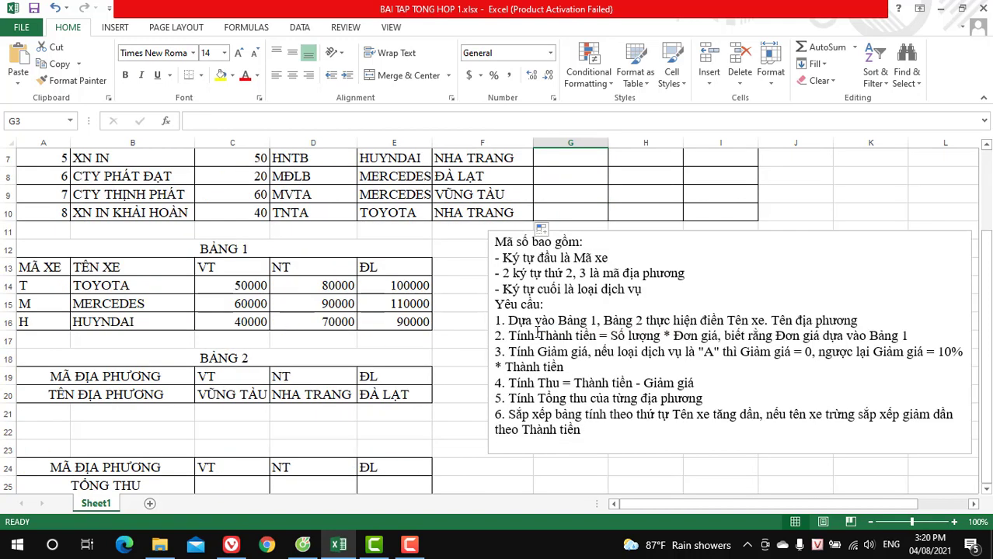
drag(506, 337, 908, 336)
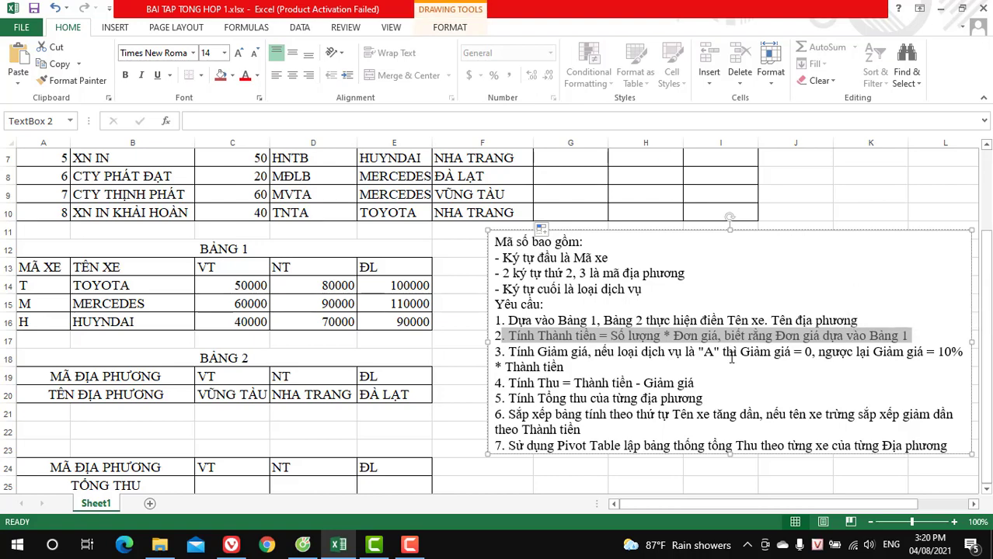
scroll(730, 359, up, 1)
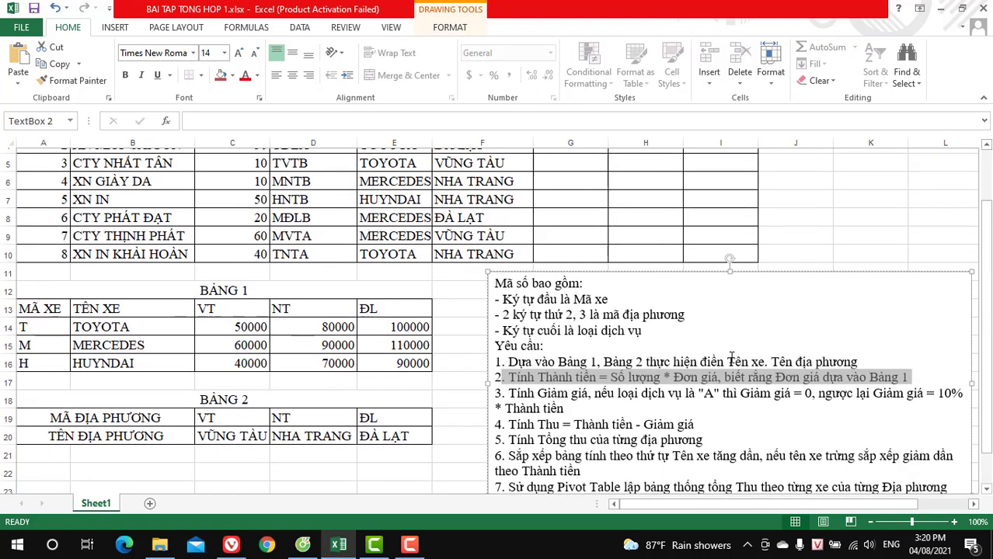
scroll(731, 359, up, 1)
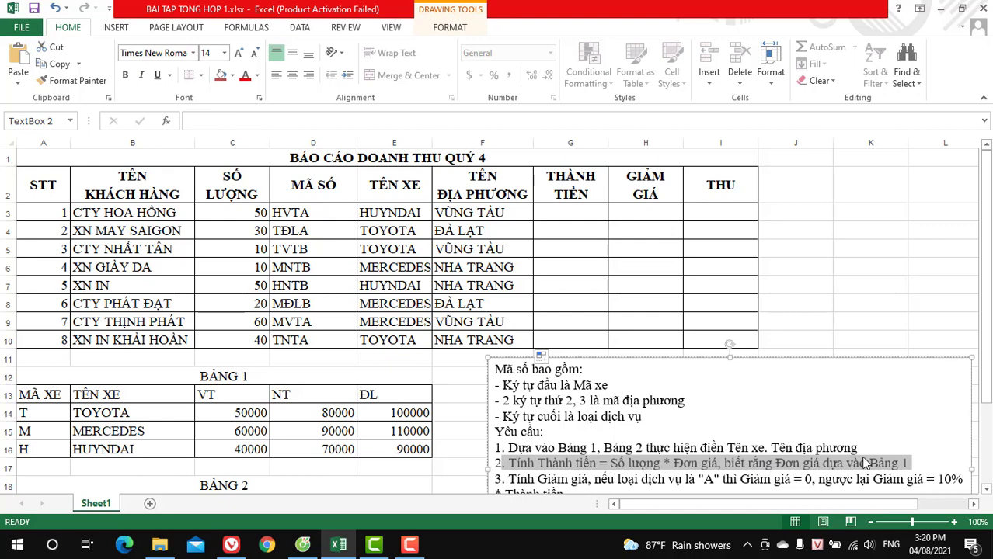
click(209, 394)
click(234, 418)
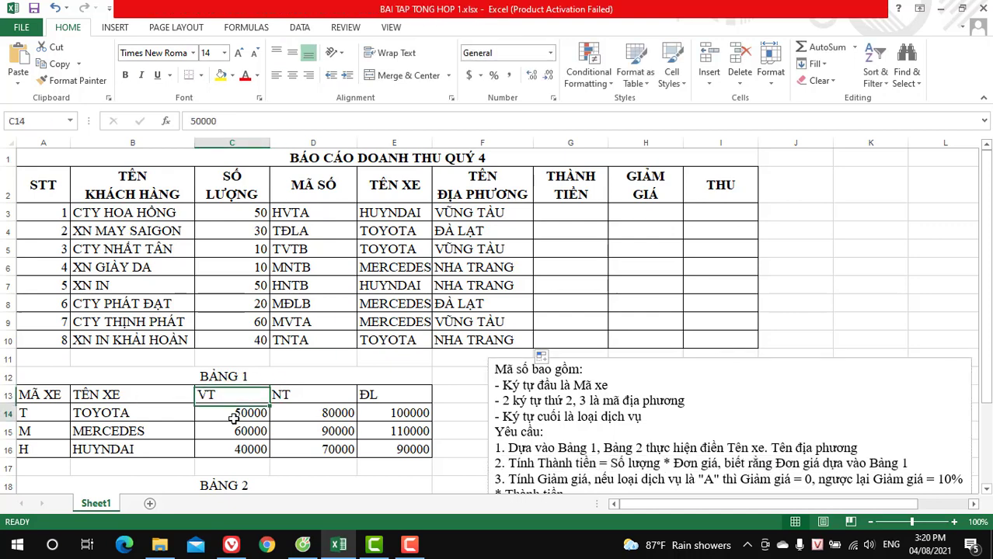
Begin G3's amount formula as =C3* and select J3 for a helper price lookup
click(572, 218)
text(=)
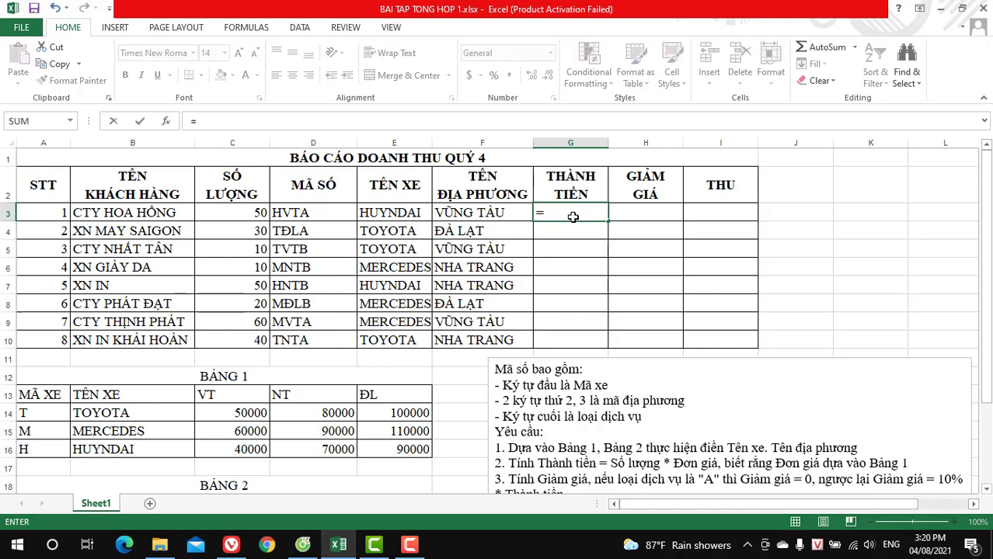
click(232, 212)
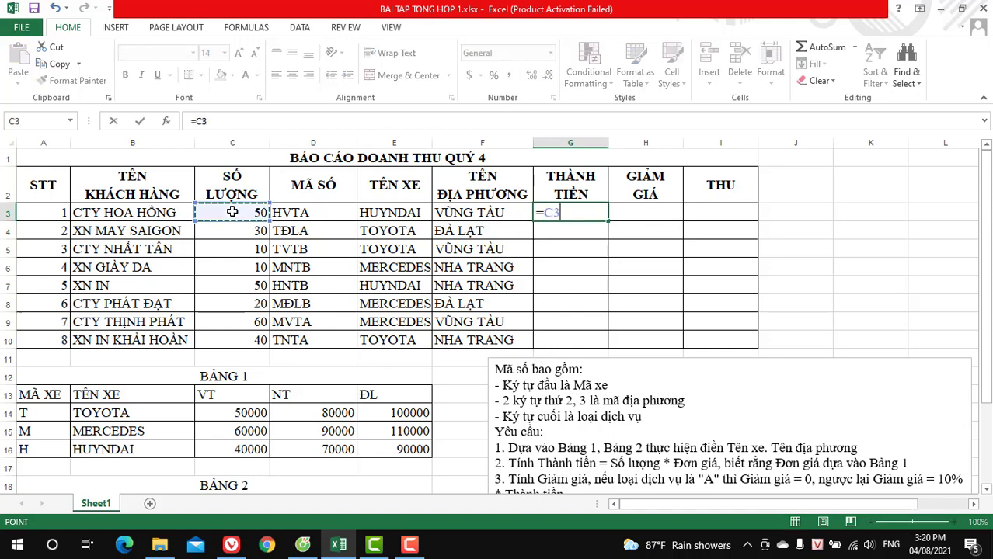
text(*)
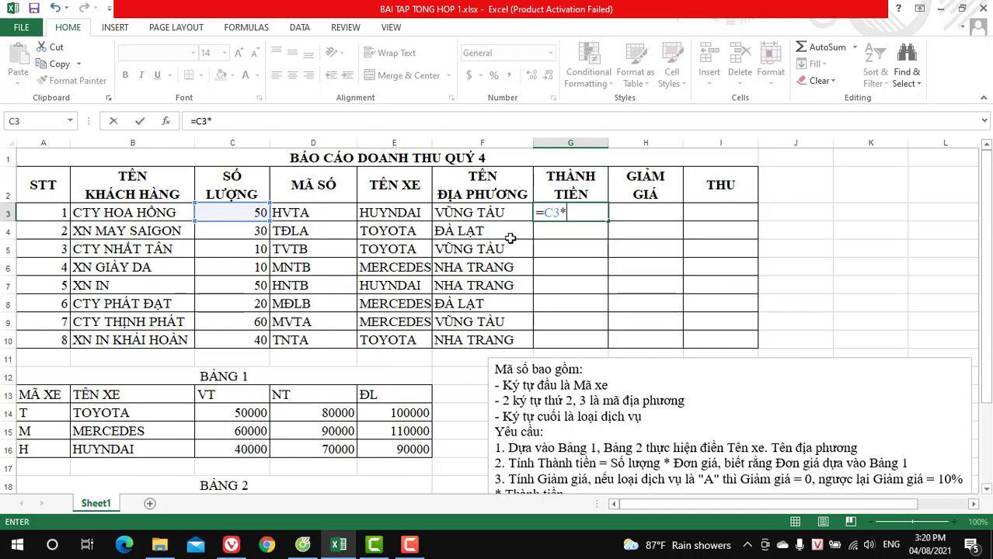
click(538, 212)
click(768, 210)
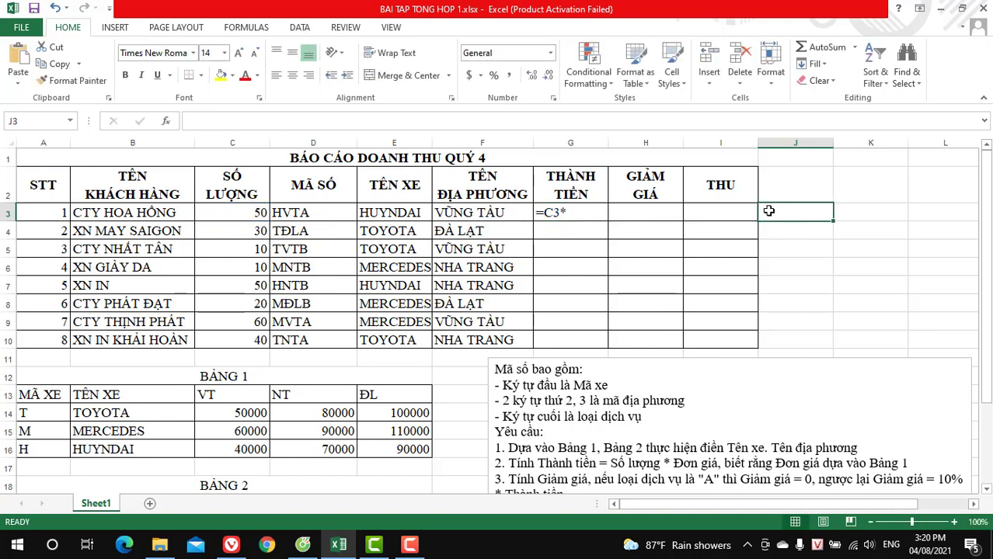
Build the partial J3 formula =VLOOKUP(LEFT(D3,1),$A$14:$E$16, with an absolute table range
text(=)
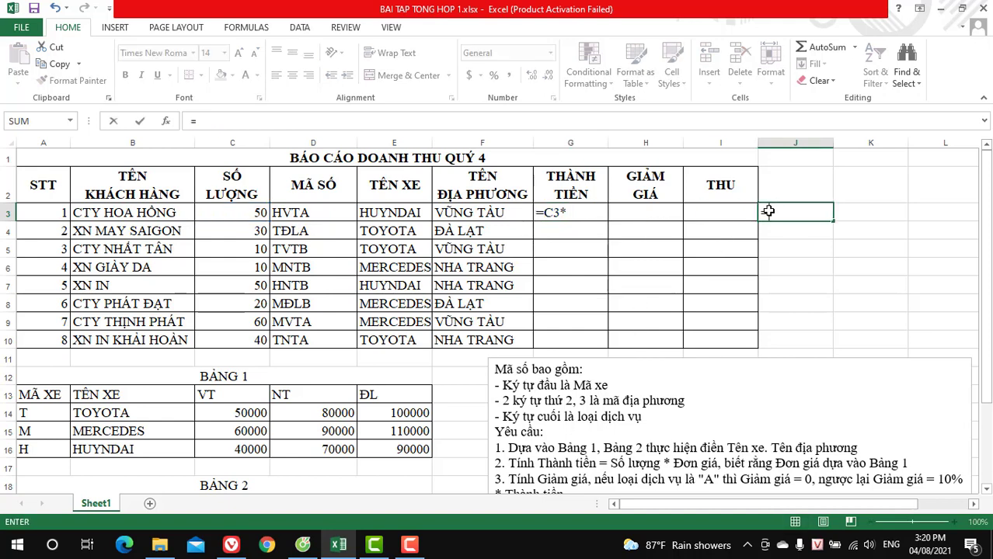
text(vl)
key(Tab)
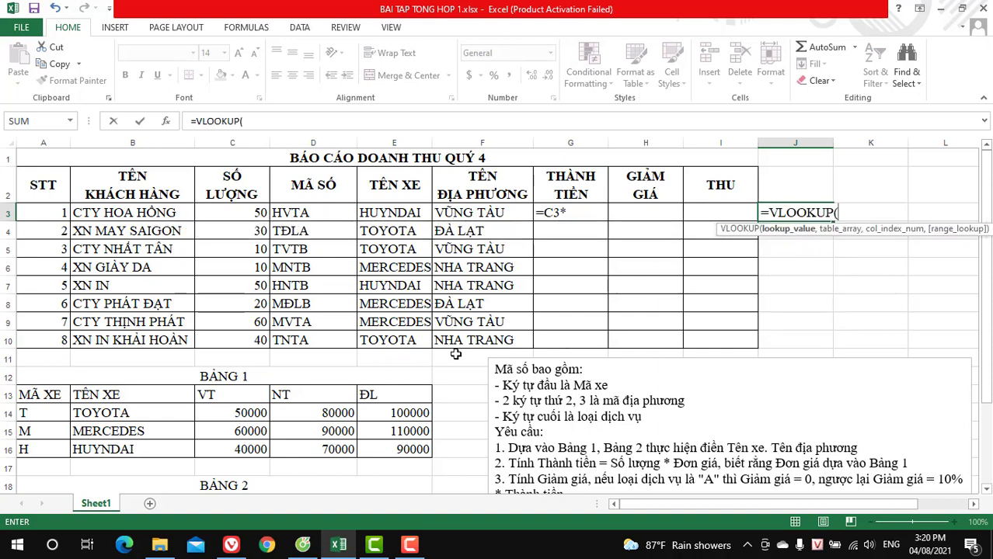
text(le)
key(Tab)
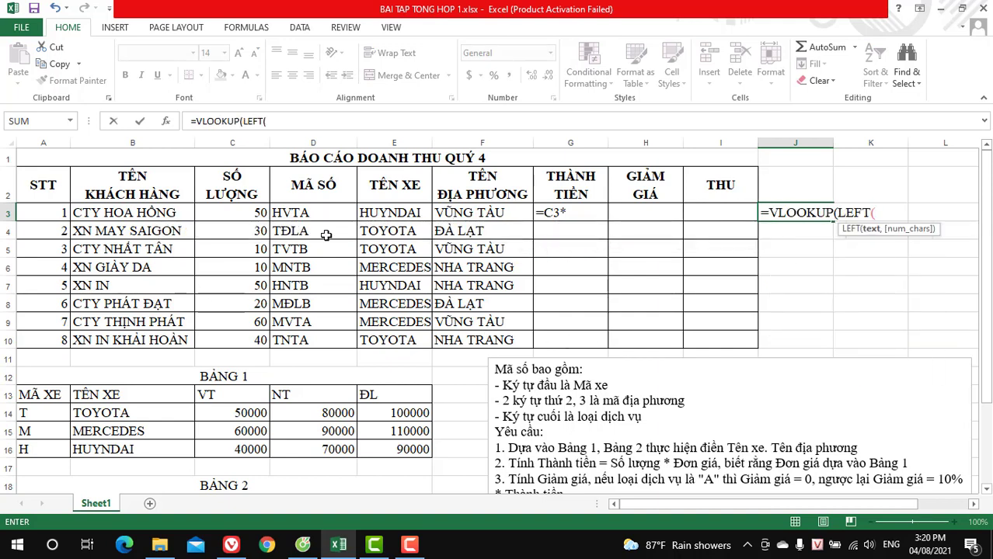
click(292, 218)
text(,1)
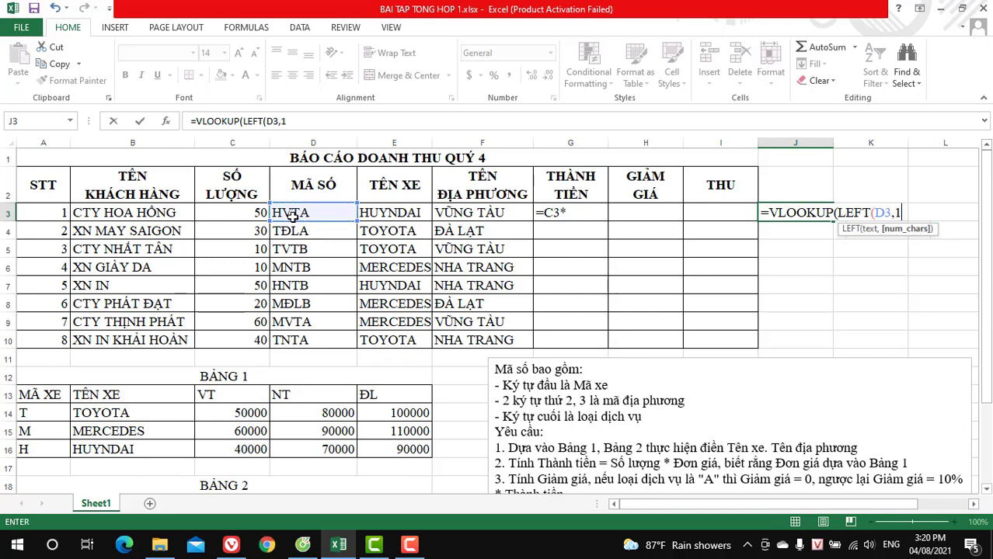
text(),)
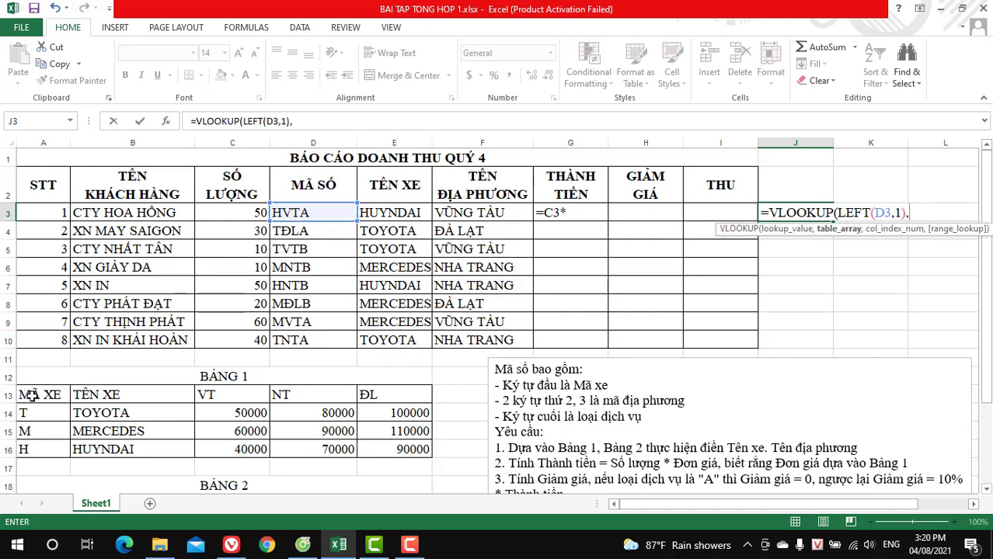
drag(23, 412, 388, 444)
key(F4)
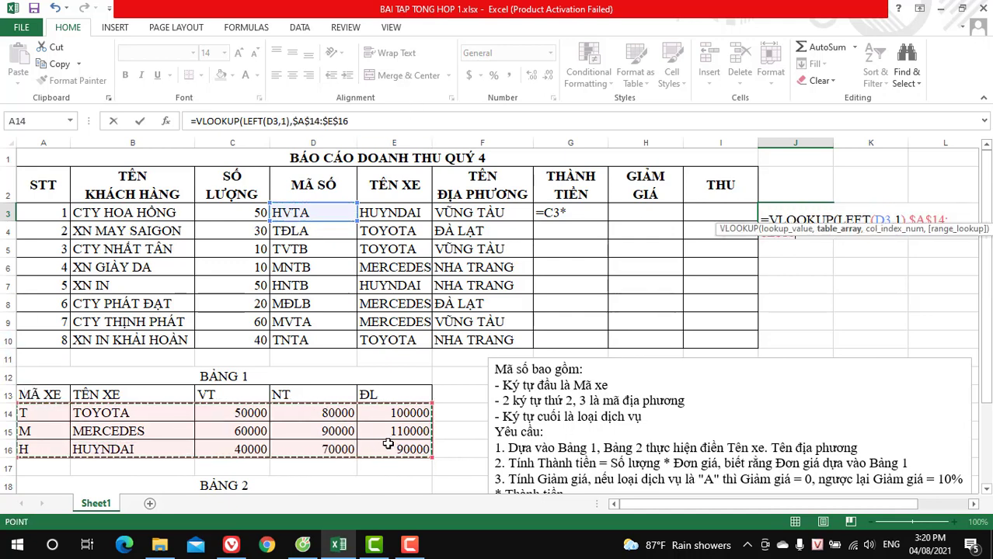
text(,)
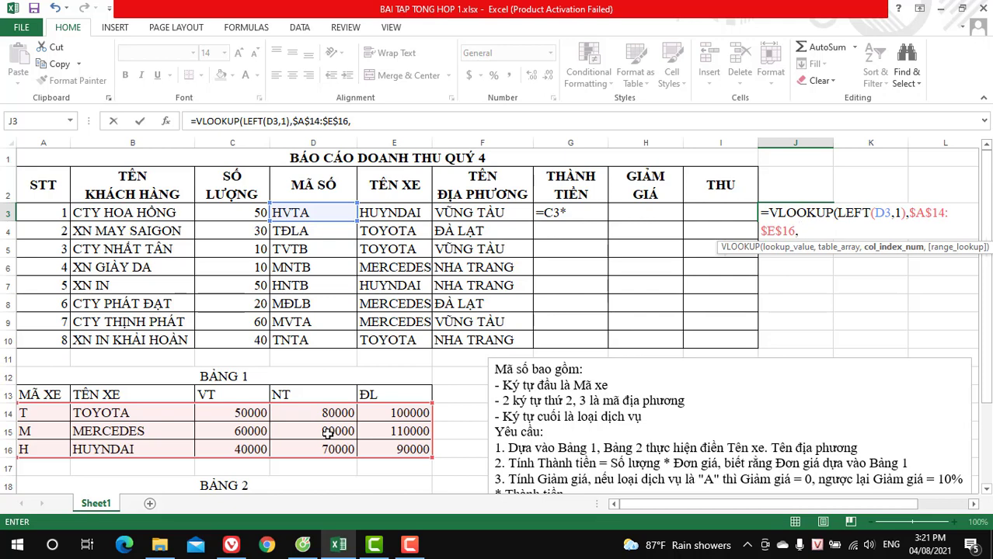
Finish J3's VLOOKUP with nested IFs on MID(D3,2,2) choosing columns 3/4/5 for VT/NT/ĐL, exact match 0
text(IF()
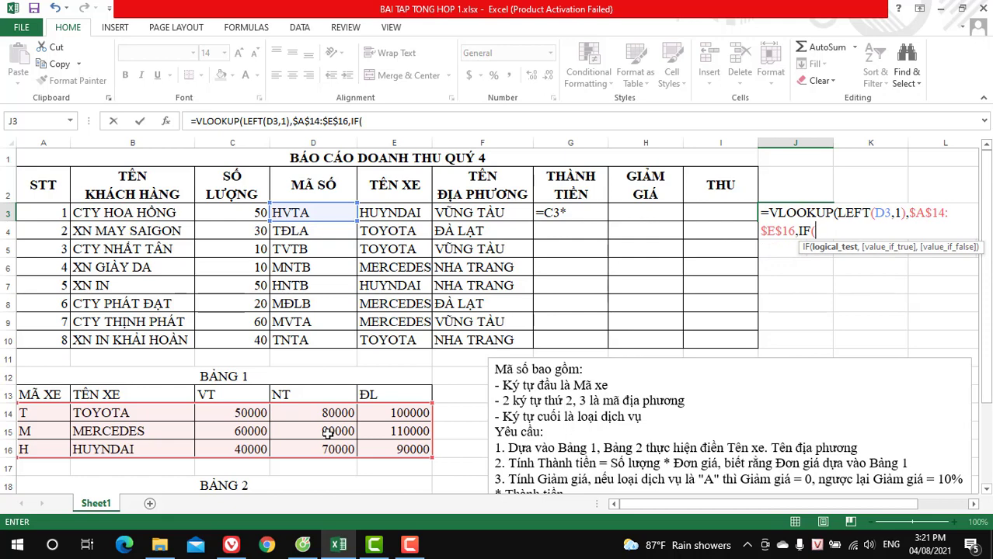
text(mid)
key(Tab)
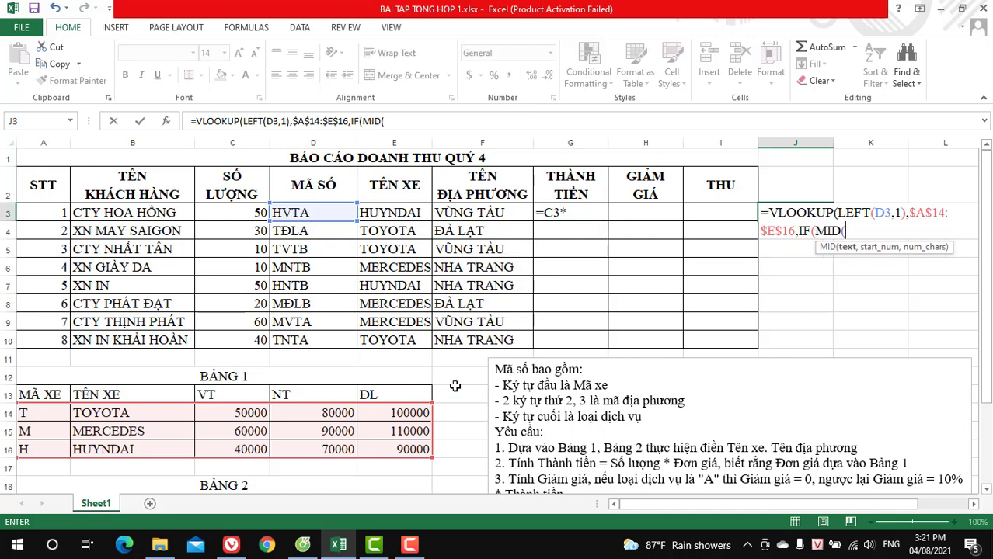
click(327, 213)
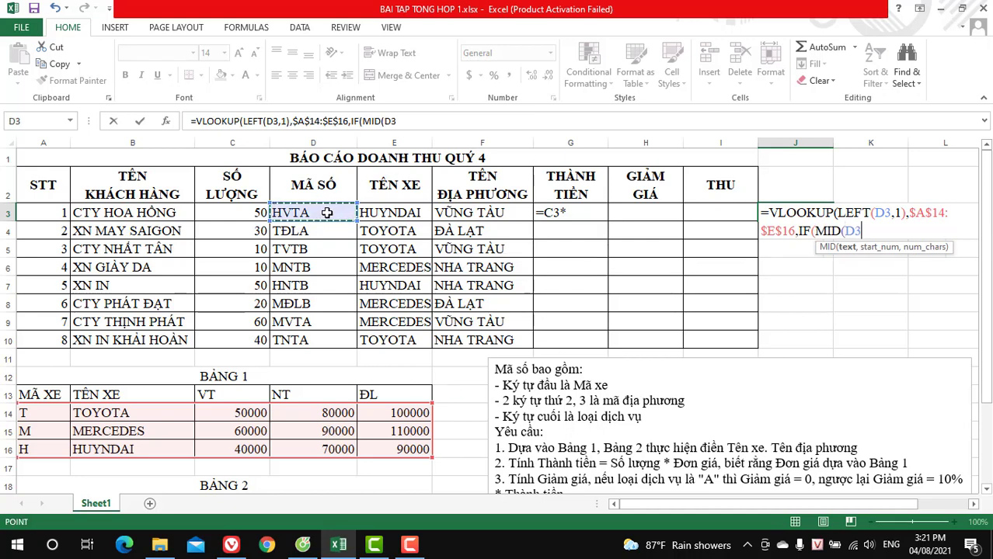
text(,2,2)="VT)
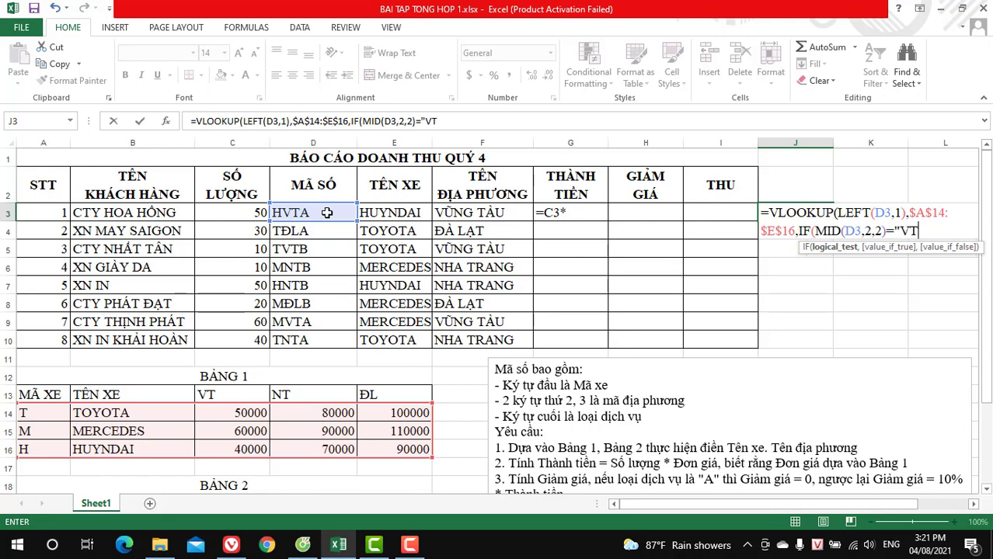
text(",)
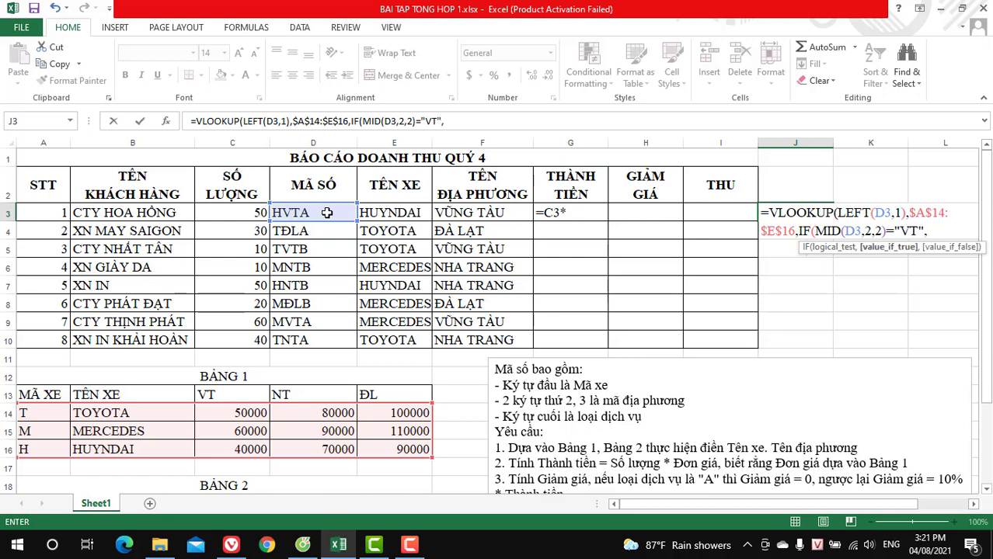
text(3,)
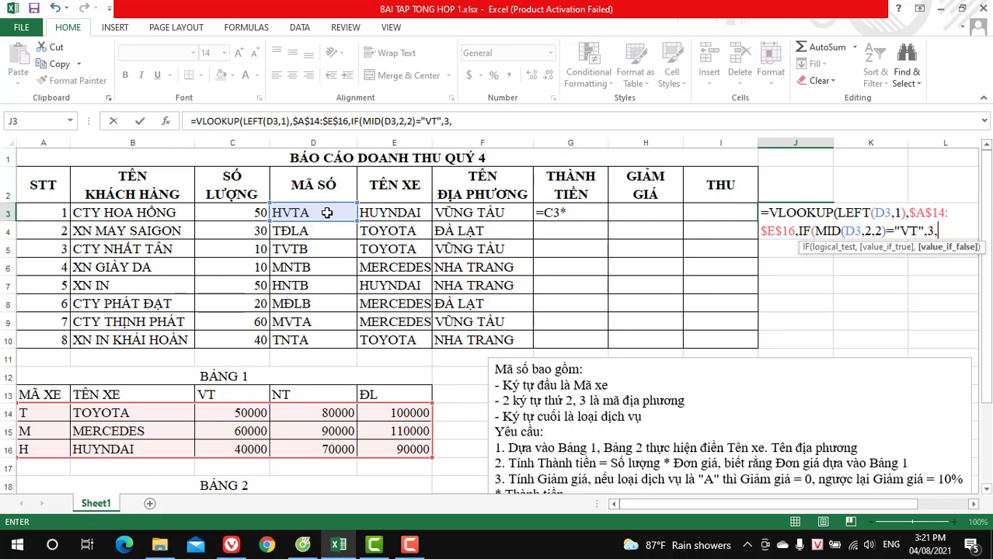
text(IF()
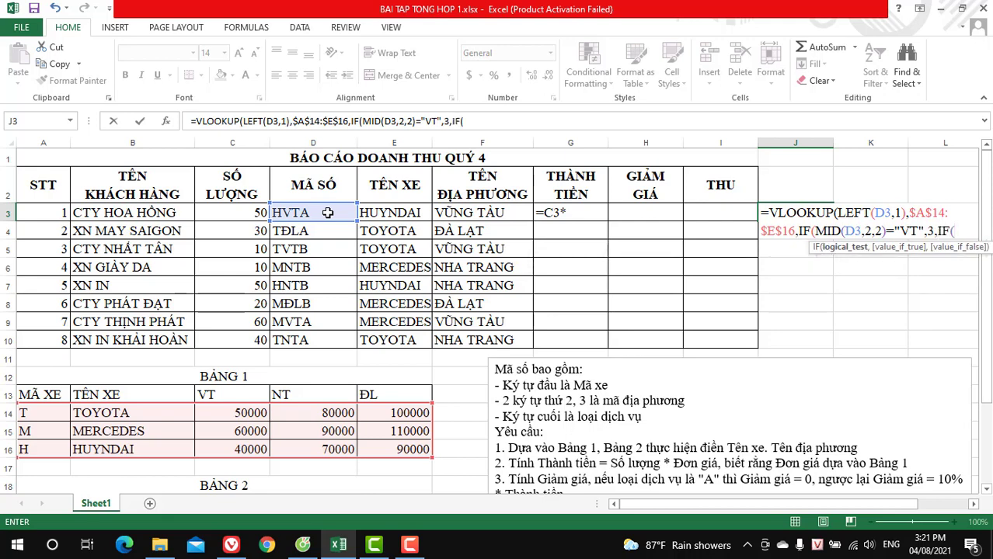
text(mid)
key(Tab)
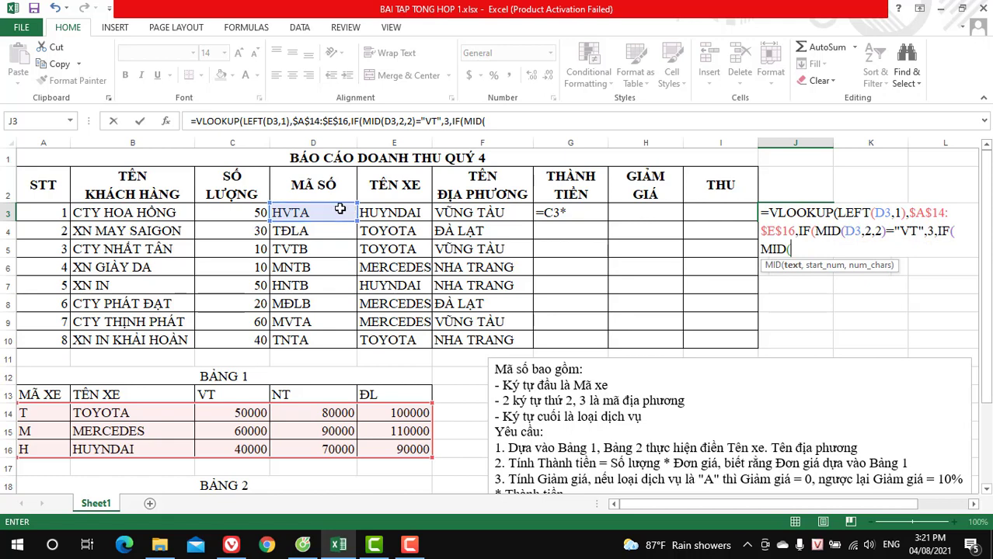
click(339, 209)
text(,2,2)
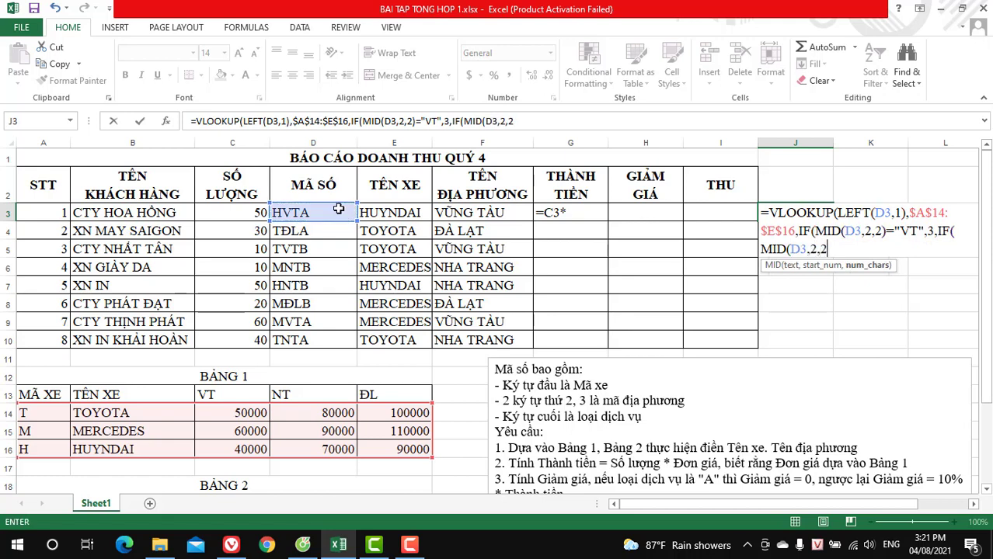
text()=)
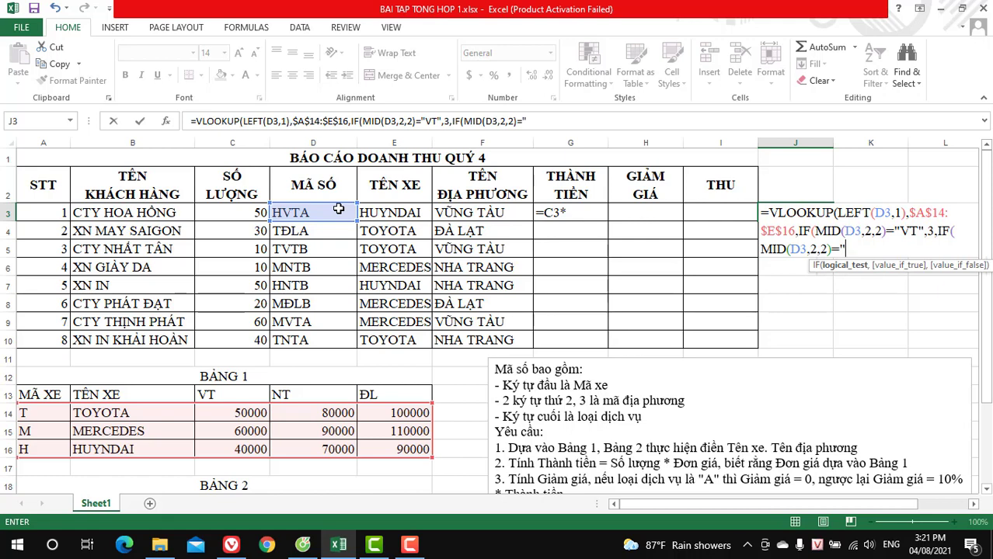
text(N)
text(T)
text(,)
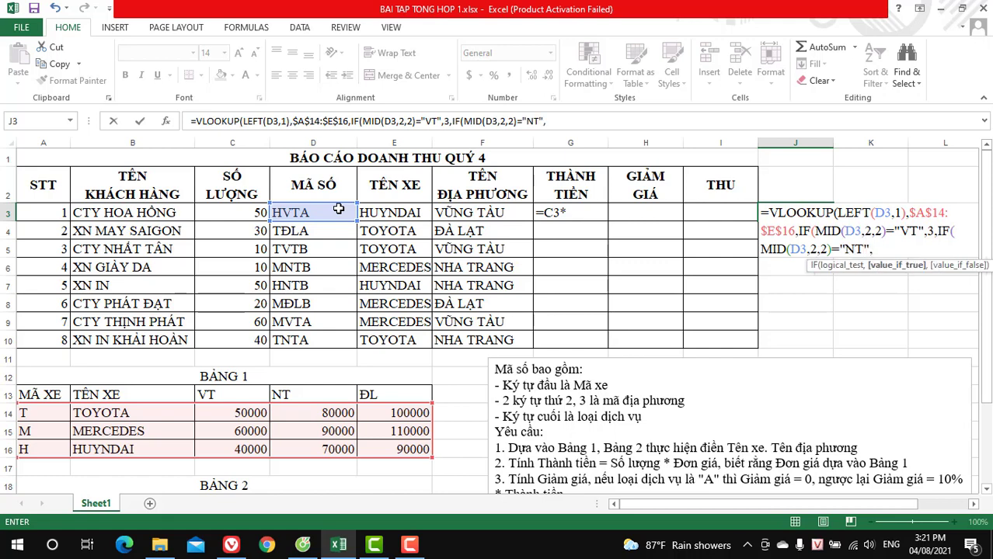
text(4,4)
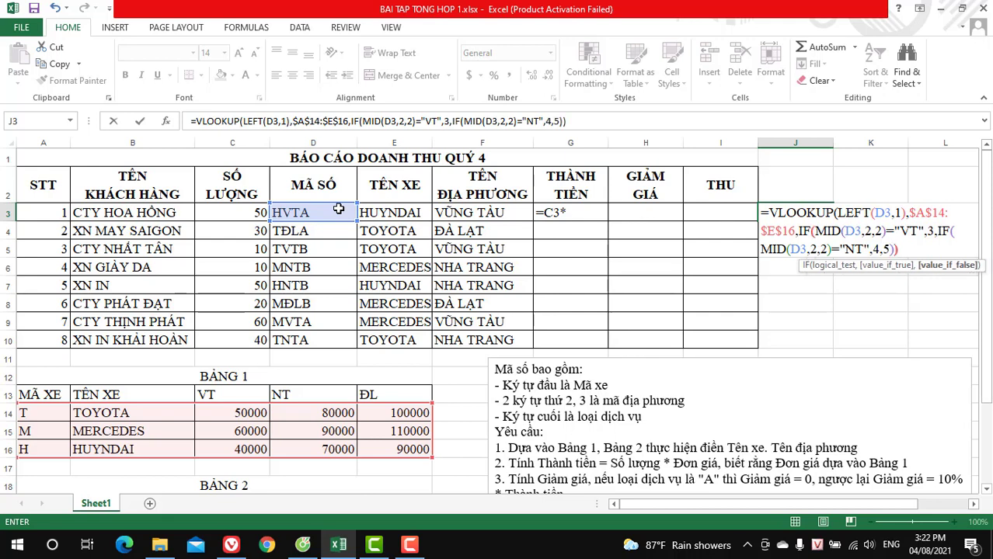
text()))
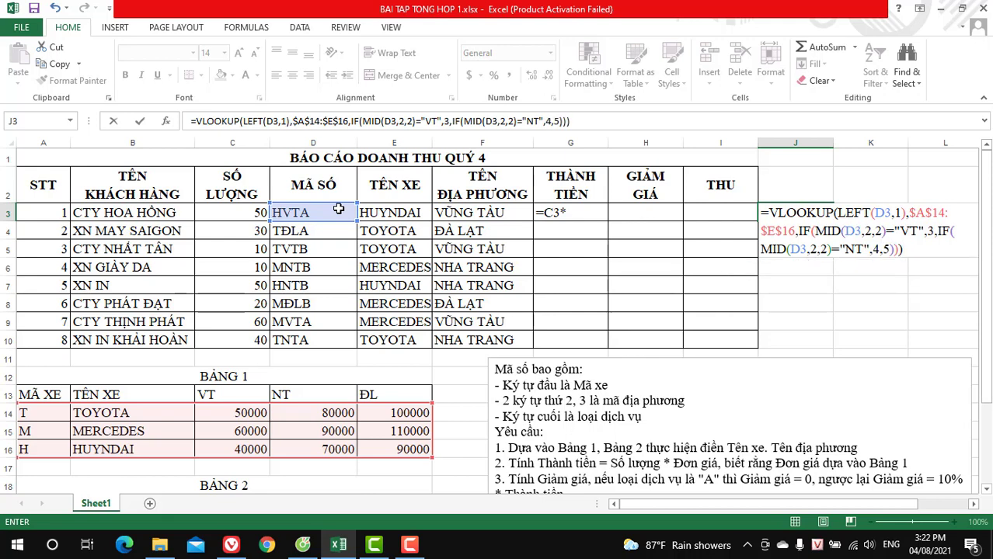
key(BackSpace)
text(,)
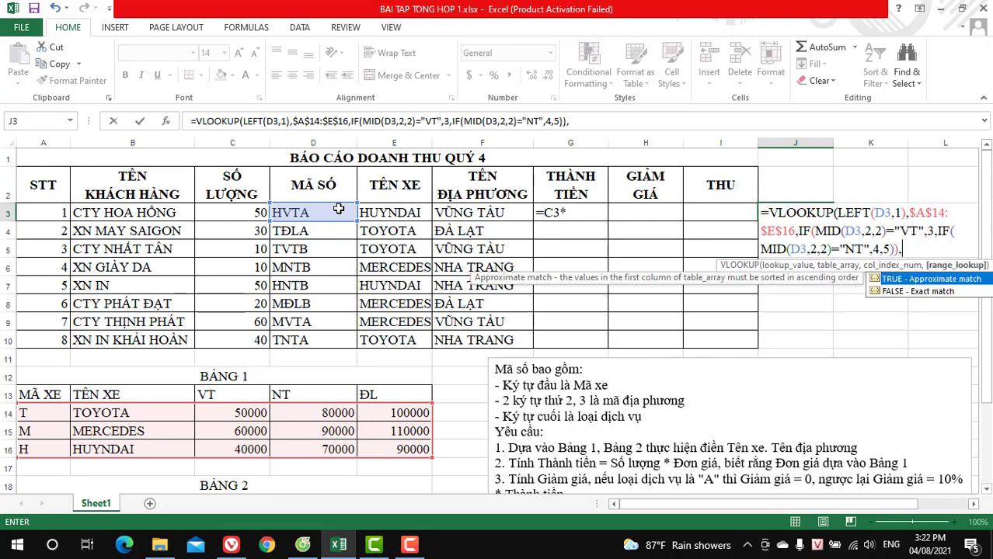
text(0))
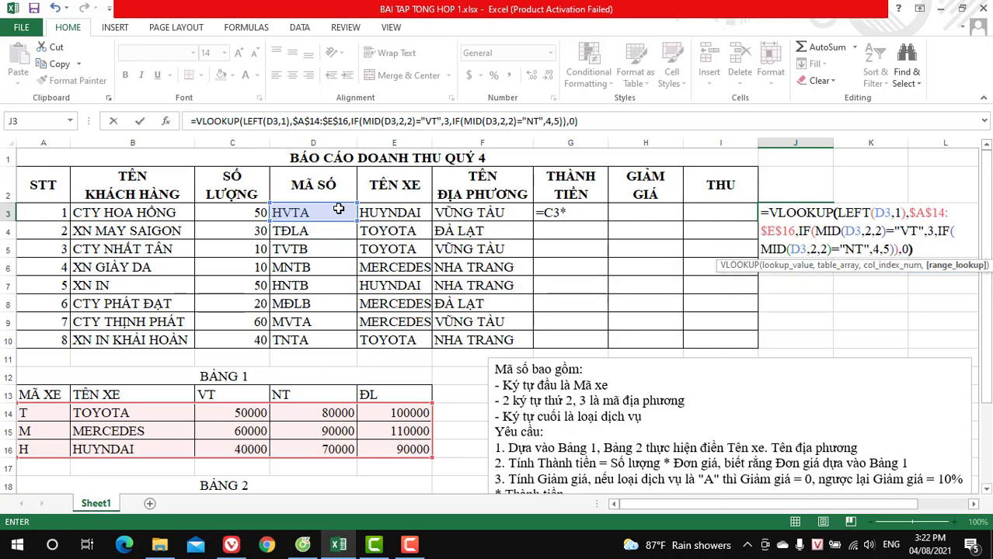
key(Return)
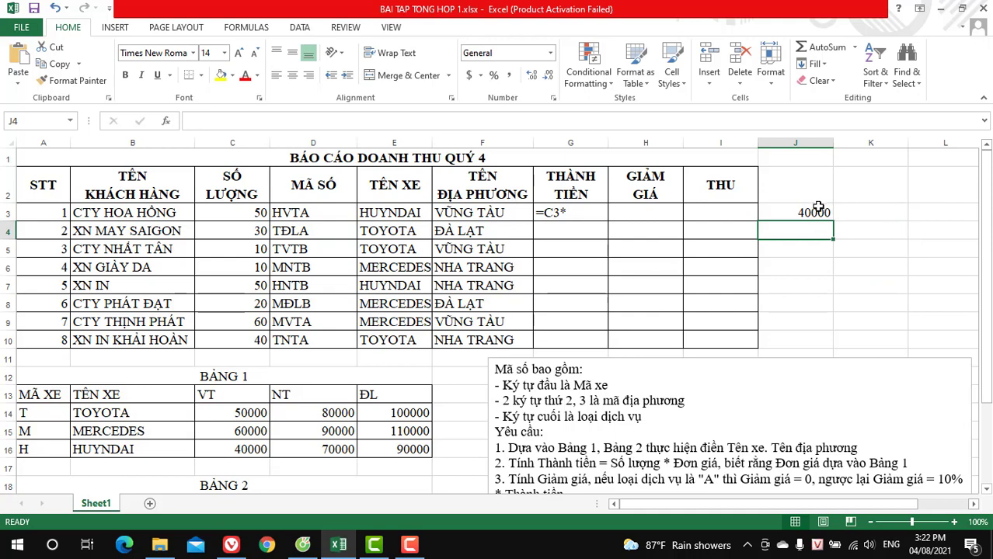
Copy the J3 unit-price formula down to J10
click(818, 210)
drag(833, 221, 833, 348)
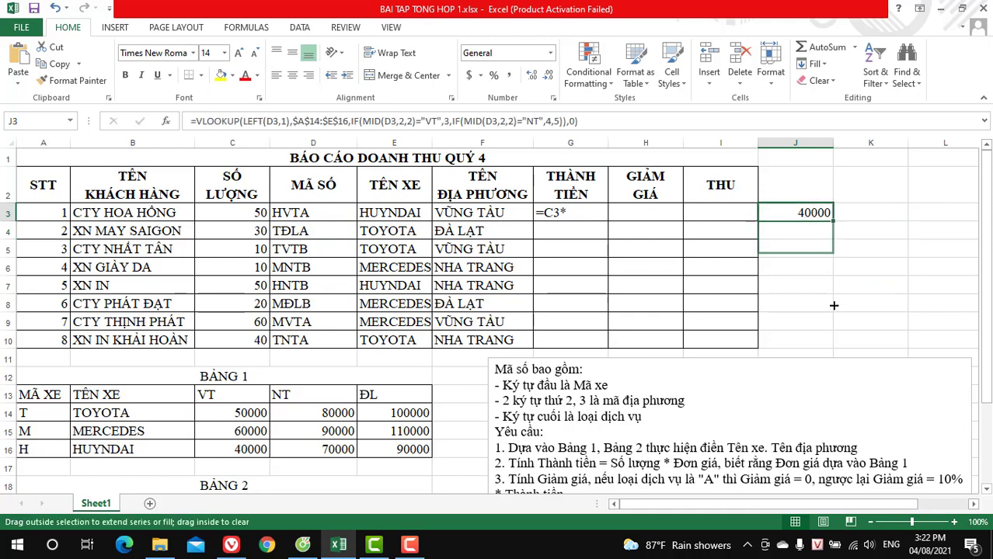
click(910, 289)
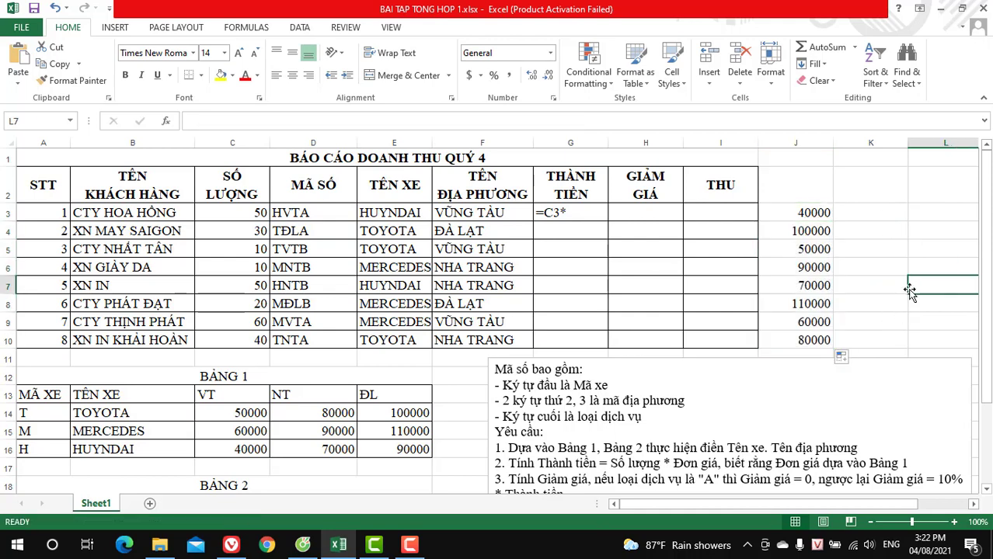
Check report rows and Bảng 1 prices, then copy J3's price lookup formula
click(6, 231)
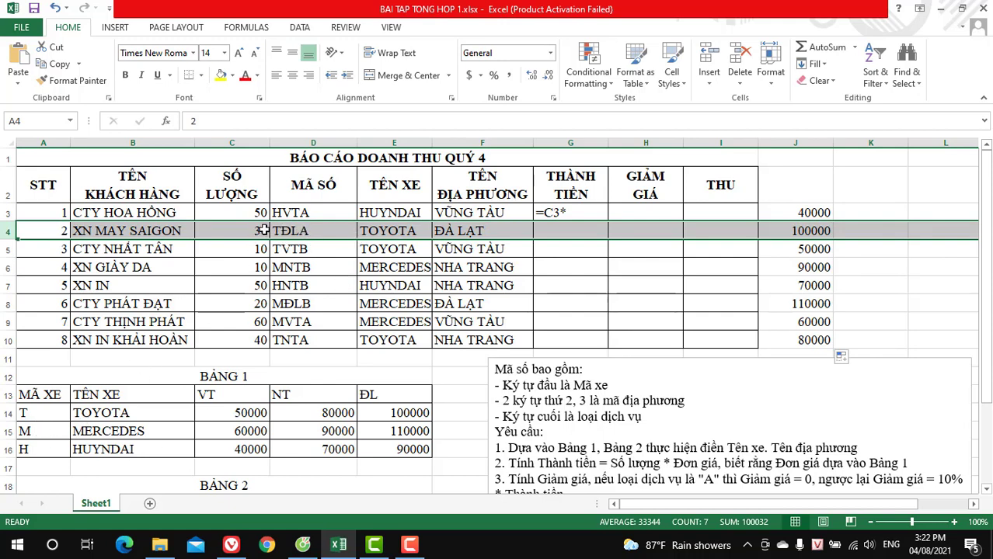
click(418, 413)
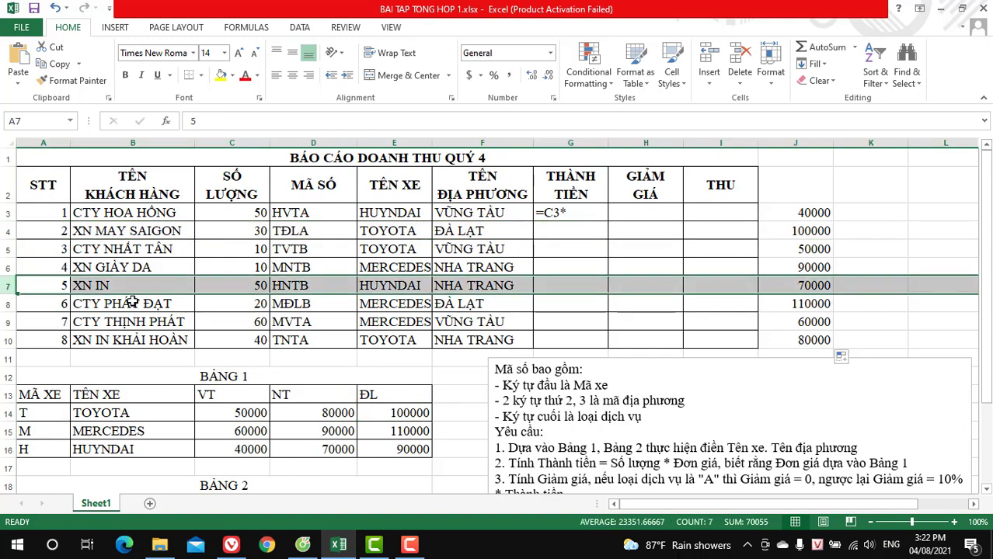
click(8, 285)
click(792, 213)
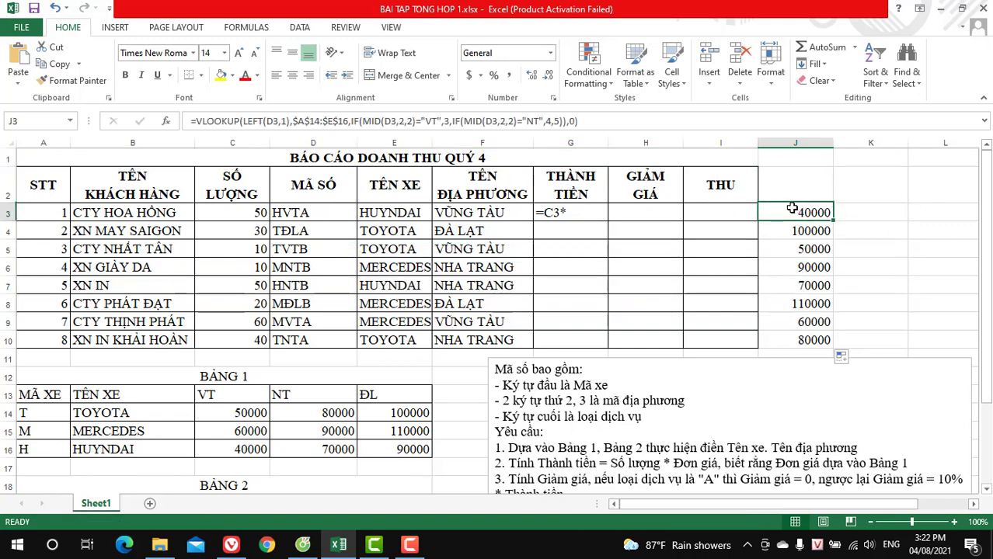
double_click(792, 210)
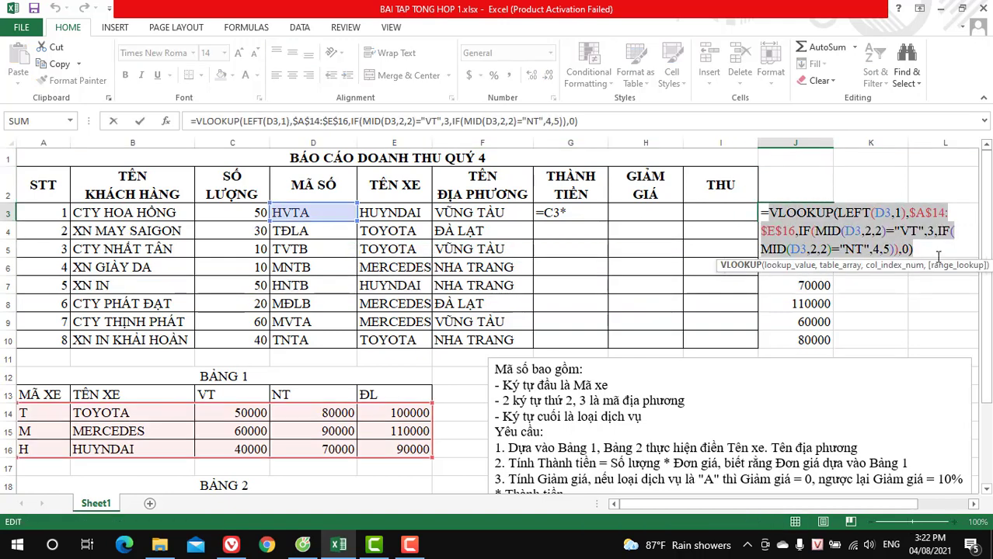
key(Return)
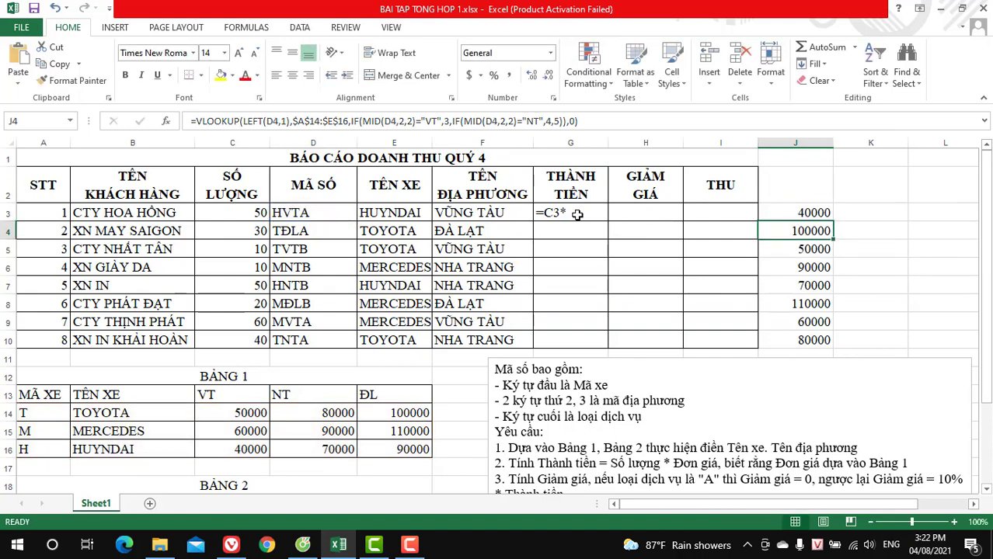
Paste the price lookup after =C3* in G3, making it a live Thành tiền formula
double_click(576, 215)
key(Home)
key(Delete)
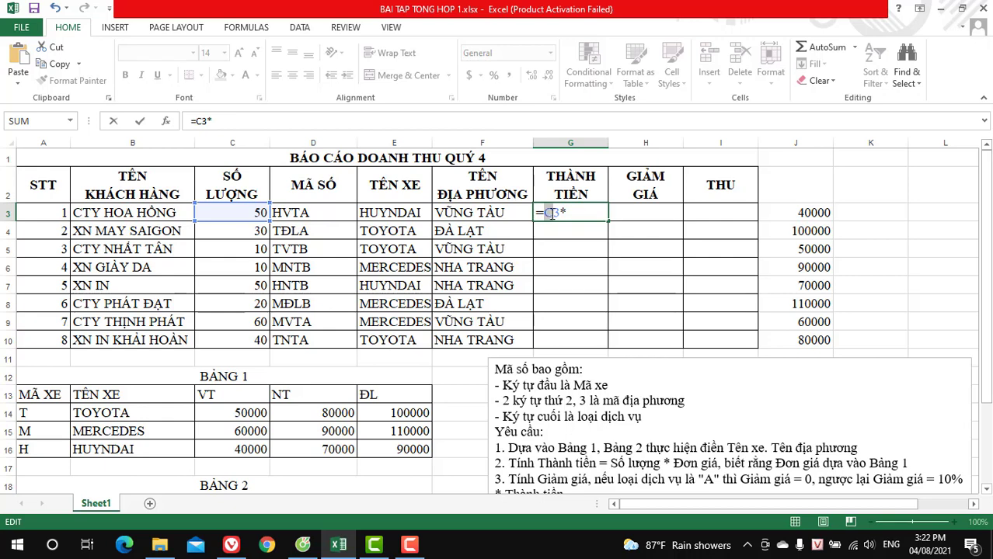
text(VLOOKUP(LEFT(D3,1),$A$14:$E$16,IF(MID(D3,2,2)="VT",3,IF(MID(D3,2,2)="NT",4,5)),0))
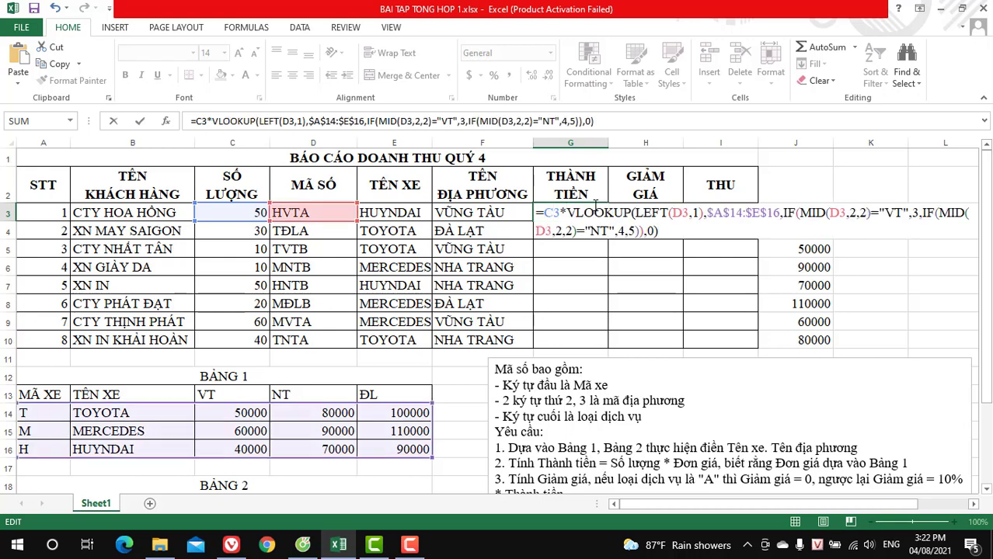
key(Return)
Fill the G3 formula down to G10 and delete the helper prices in J3:J10
click(595, 211)
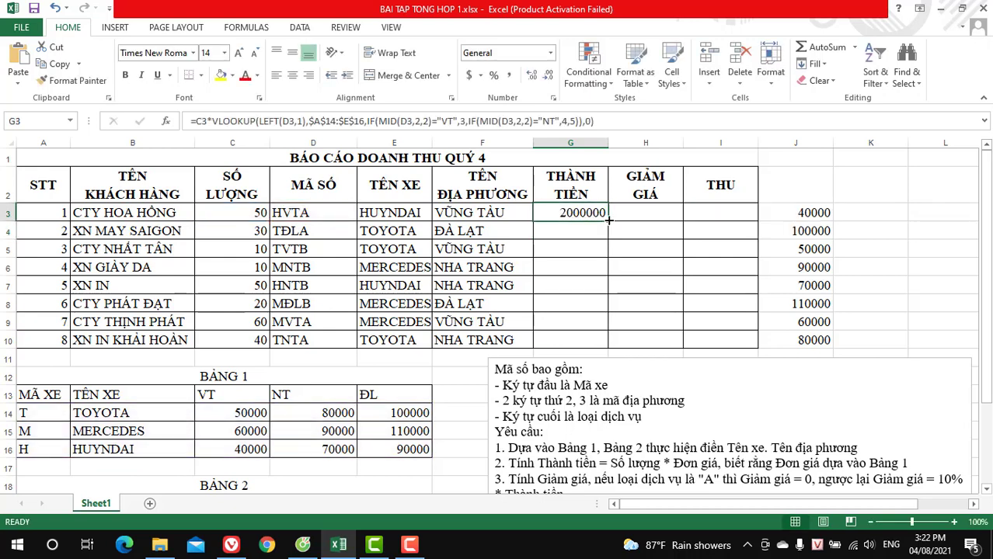
drag(607, 222, 607, 345)
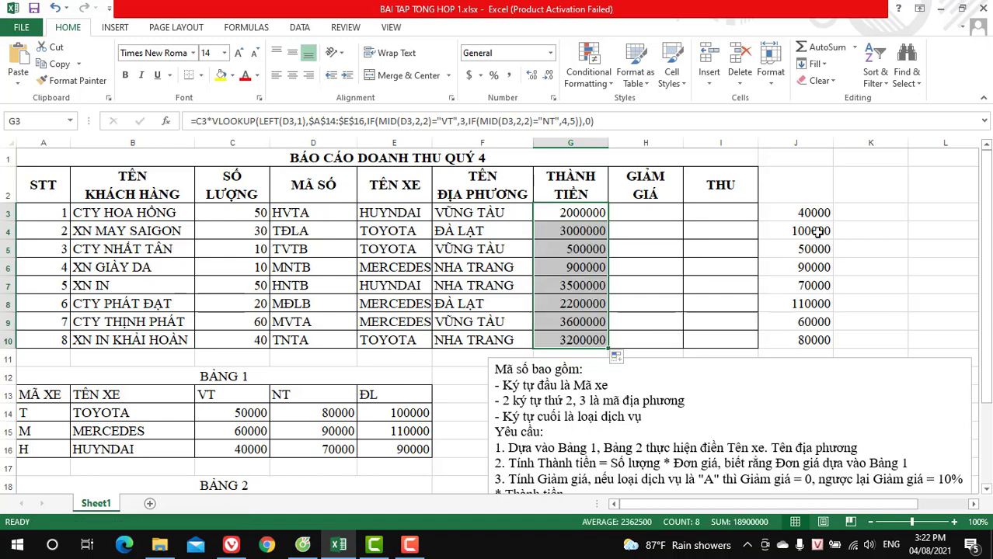
drag(815, 212, 807, 342)
key(Delete)
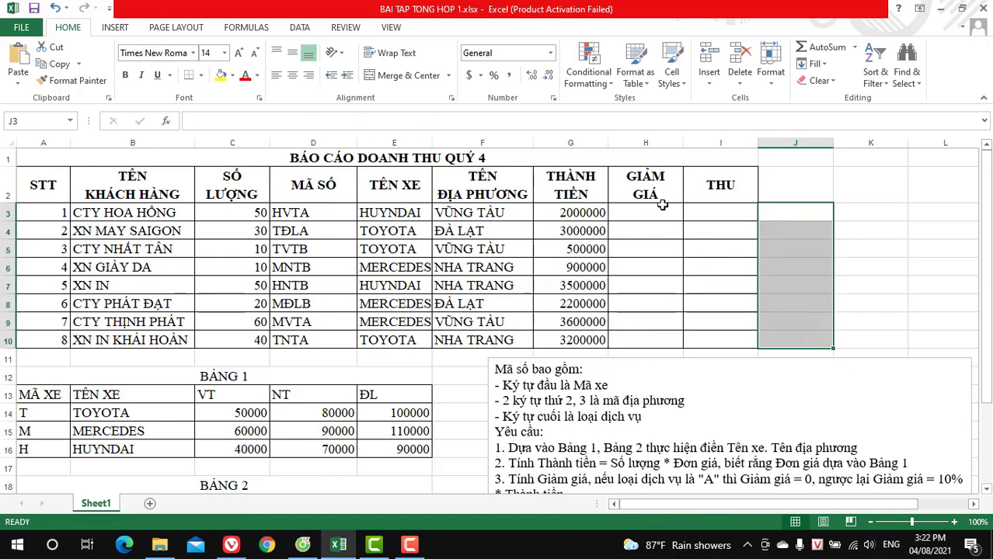
click(656, 210)
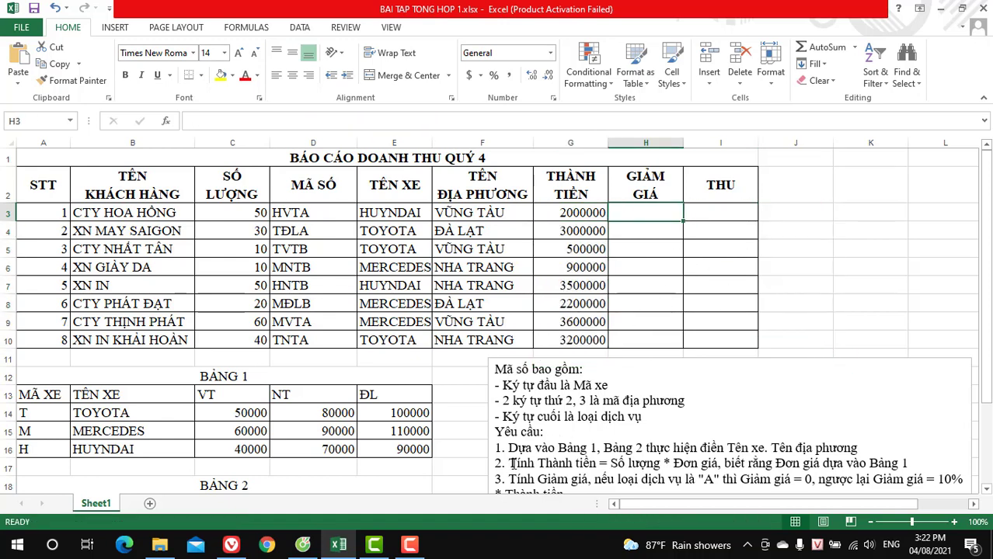
Highlight the Thành tiền and Giảm giá requirements in the instructions box
drag(509, 463, 878, 465)
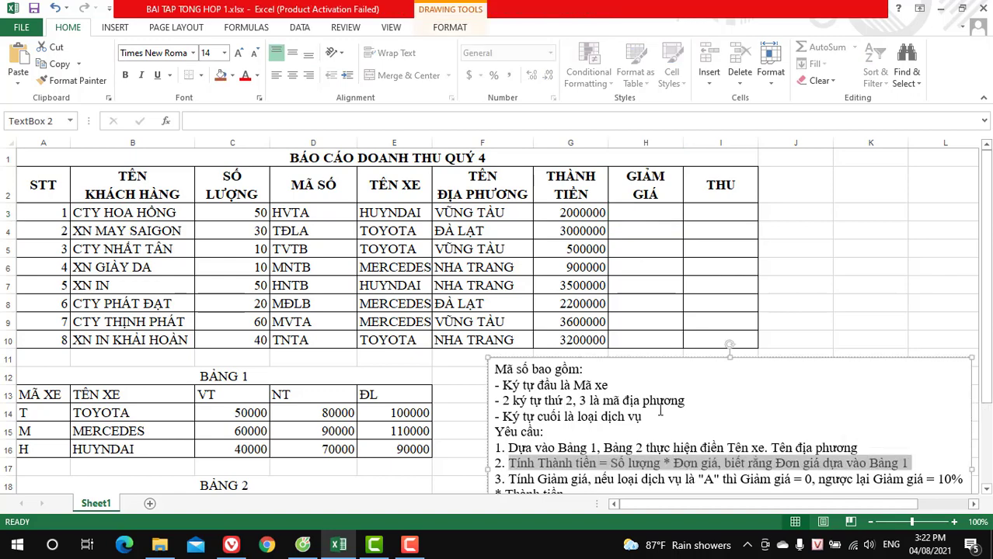
scroll(512, 422, down, 1)
drag(510, 406, 740, 405)
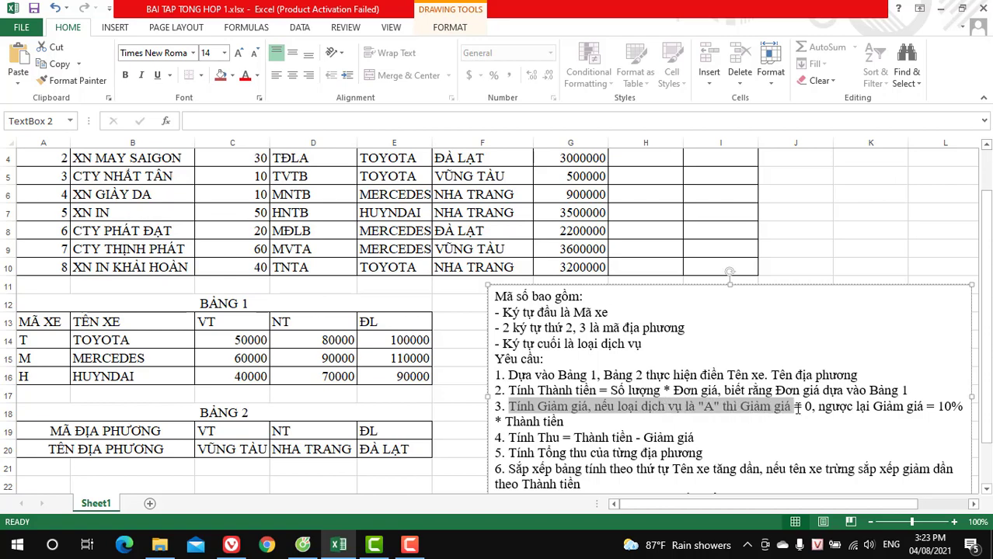
drag(739, 406, 875, 420)
click(771, 412)
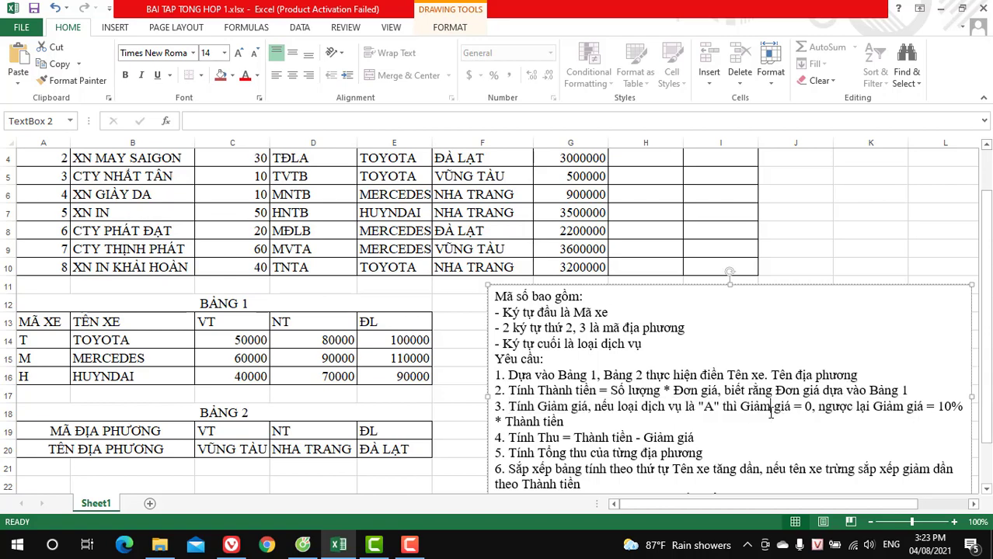
scroll(724, 409, up, 3)
scroll(723, 410, down, 3)
scroll(699, 350, up, 2)
Enter =IF(RIGHT(D3,1)="A",0,10%*G3) in H3 as the discount formula
click(662, 209)
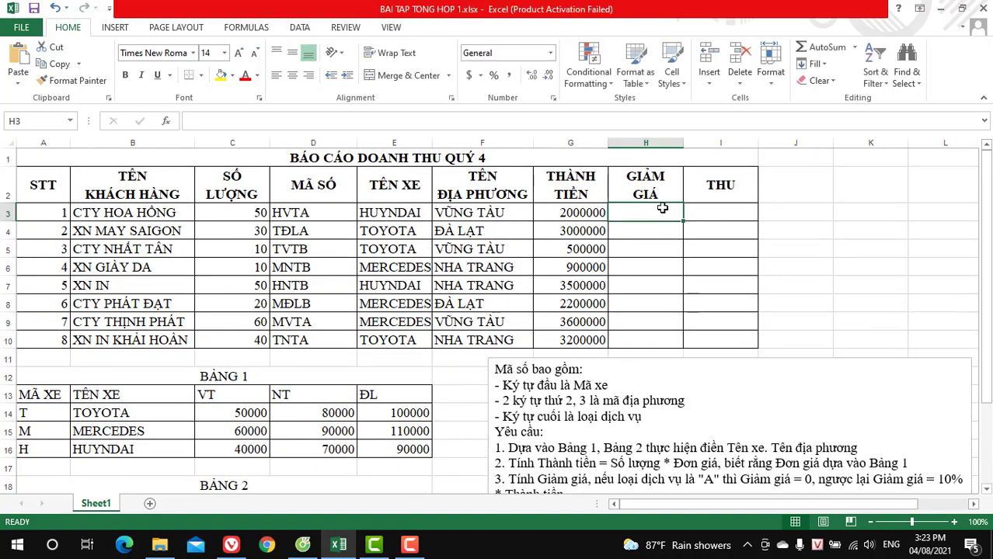
text(=U)
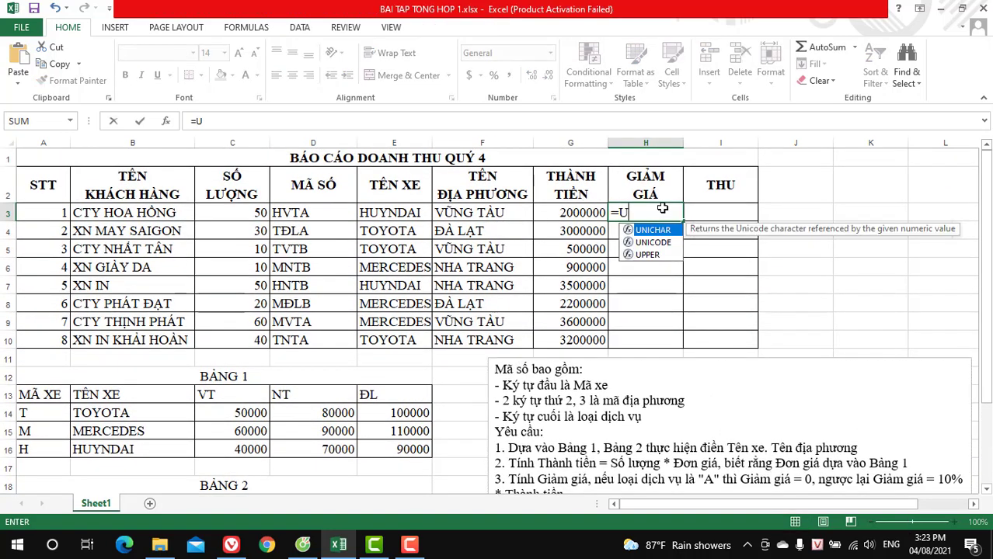
key(BackSpace)
text(U)
key(BackSpace)
text(I)
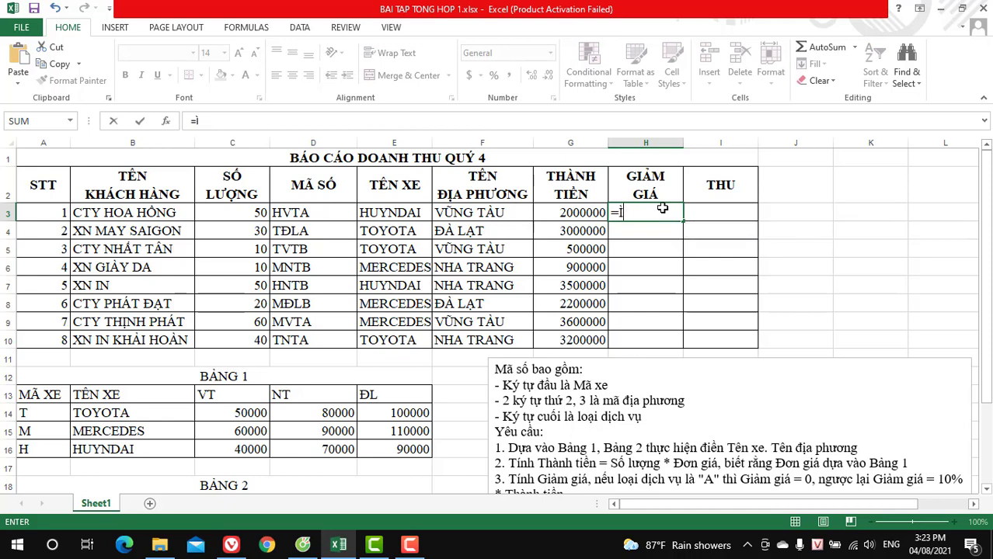
text(F()
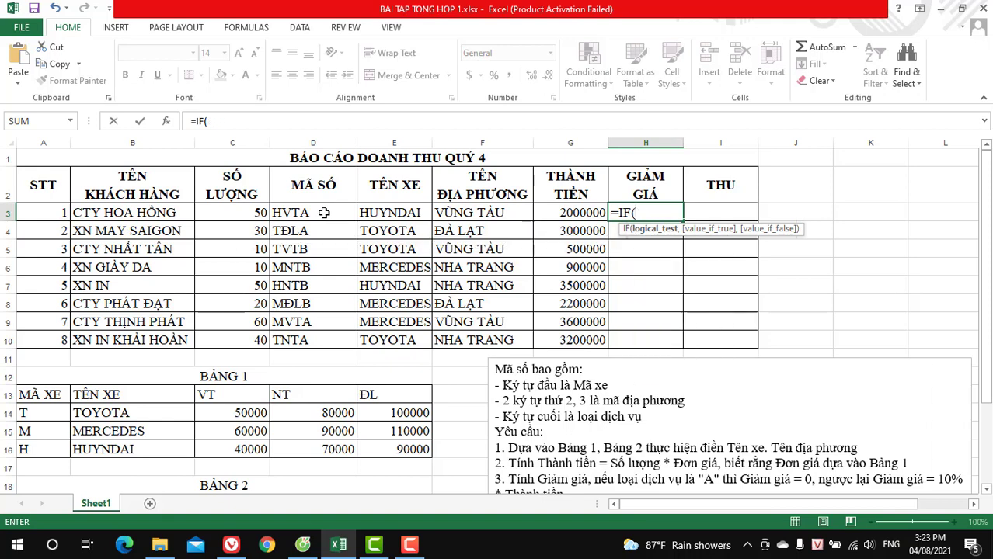
text(RIG)
key(Tab)
click(306, 213)
text(,1)="A)
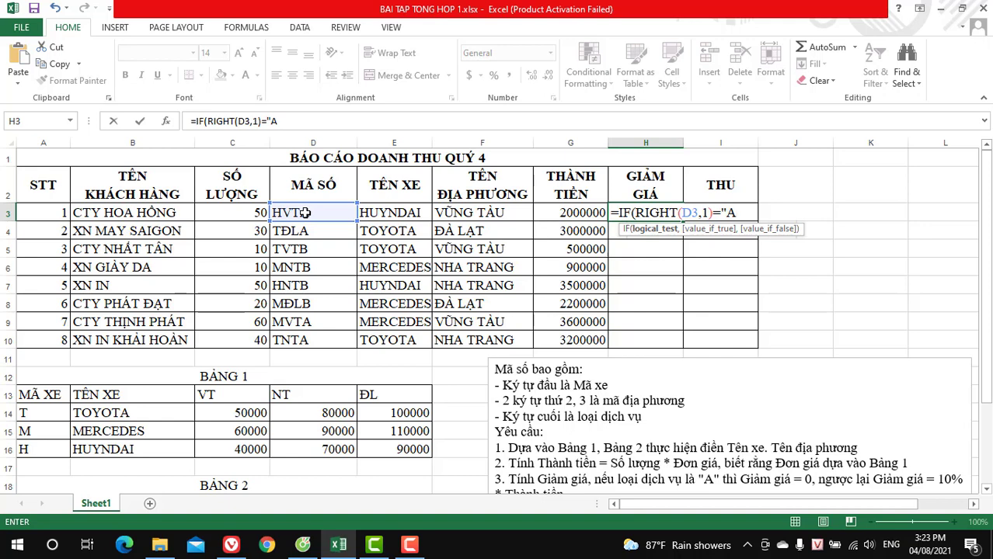
text(",)
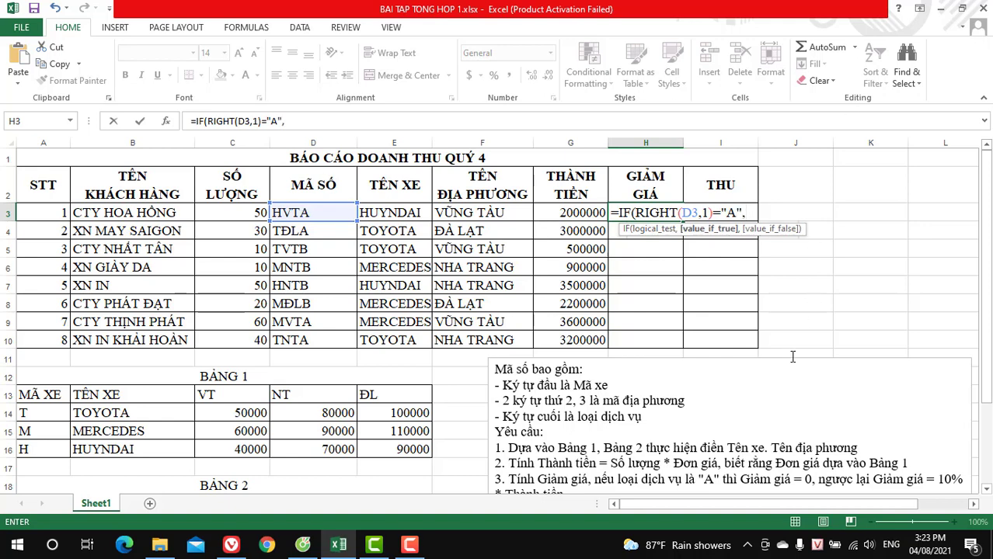
text(0,10)
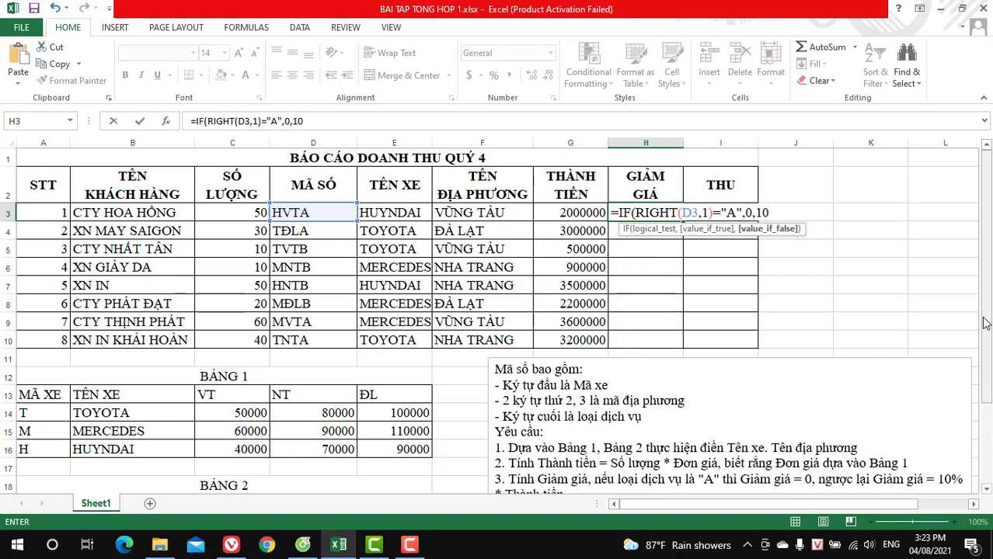
text(%*)
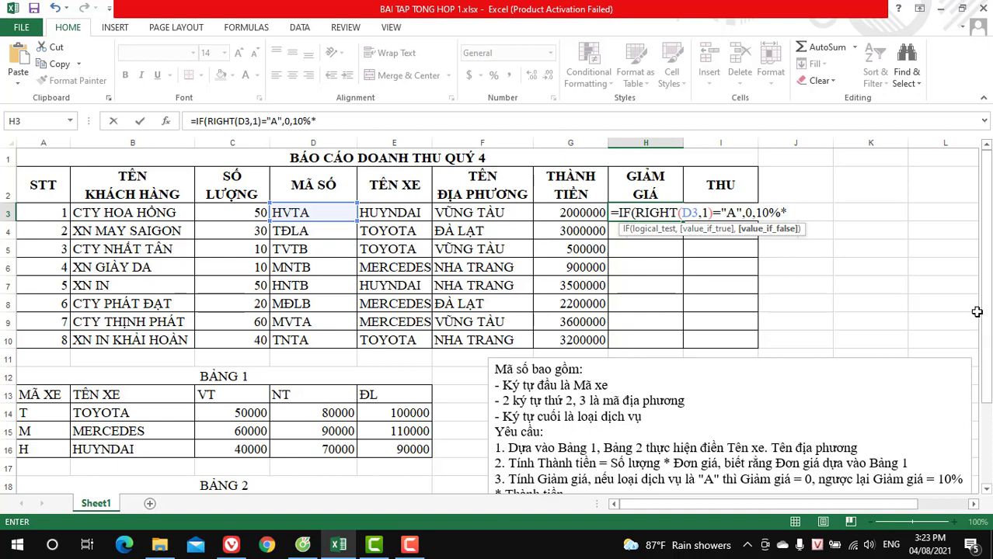
click(557, 206)
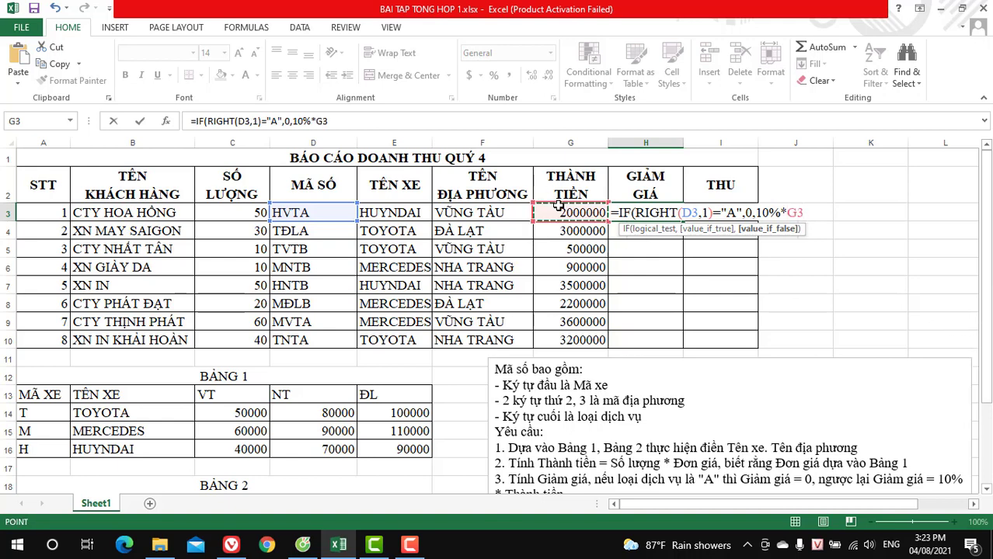
key(Return)
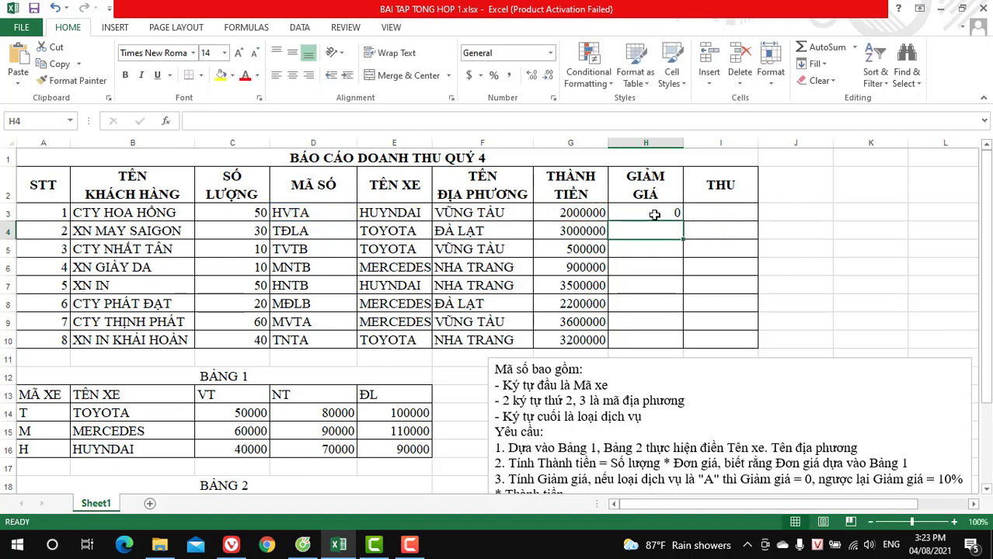
Fill the discount formula down to H10 and check the copy in H5
click(655, 214)
drag(683, 221, 692, 348)
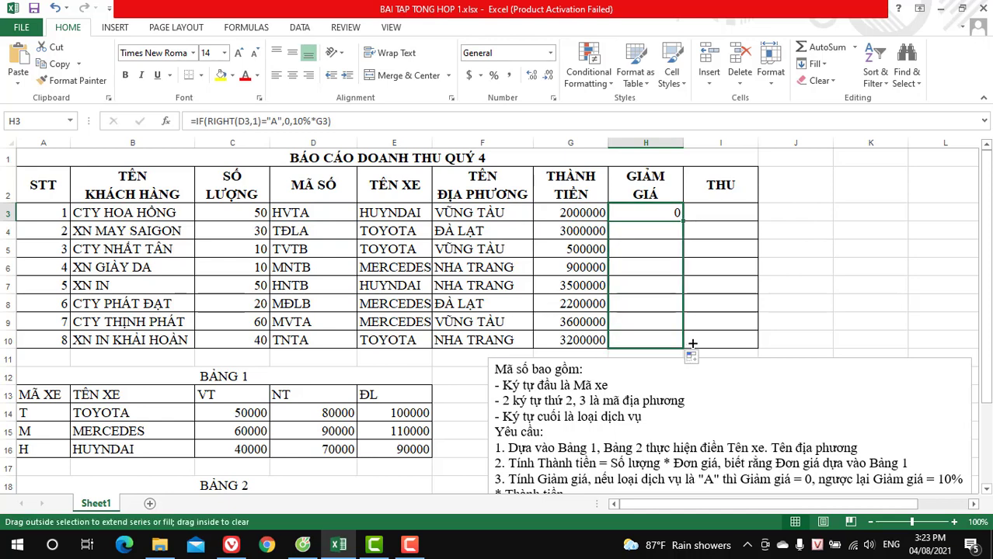
click(918, 264)
click(673, 251)
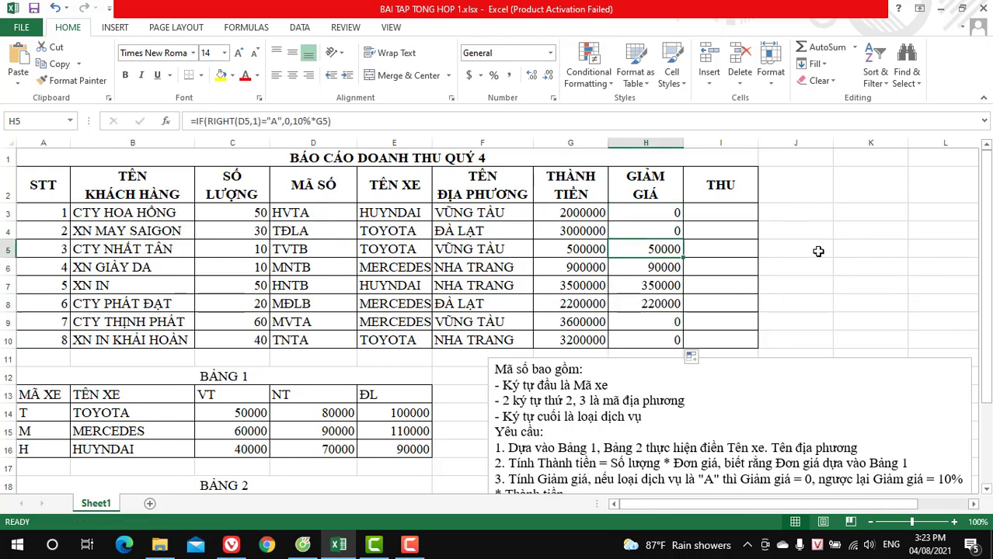
click(592, 479)
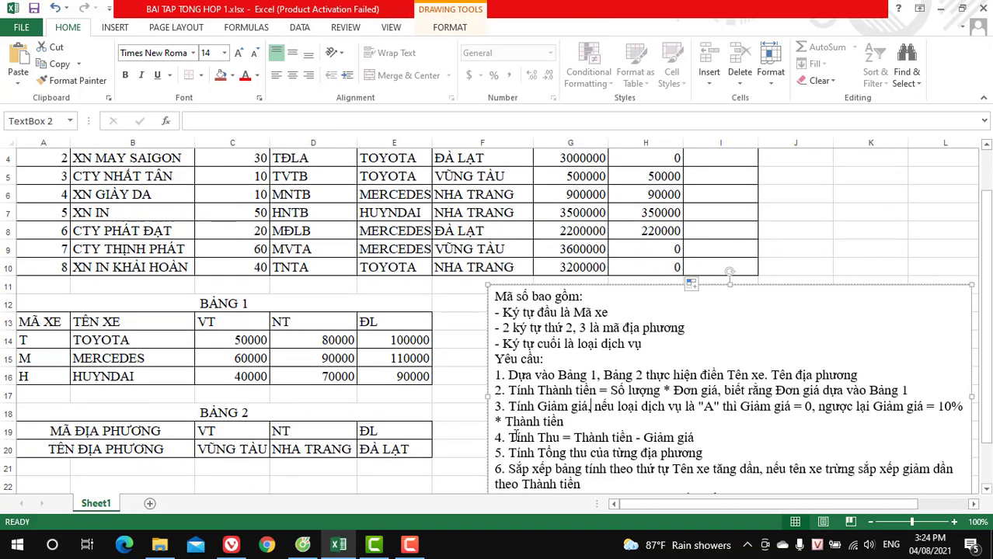
Enter =G3-H3 in I3 to compute Thu
drag(512, 437, 710, 454)
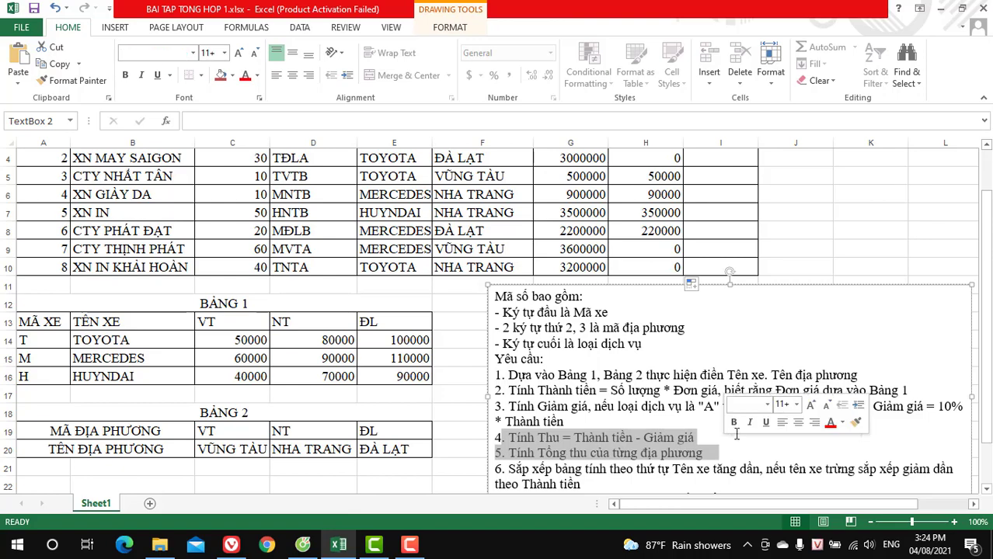
click(679, 438)
scroll(714, 216, up, 1)
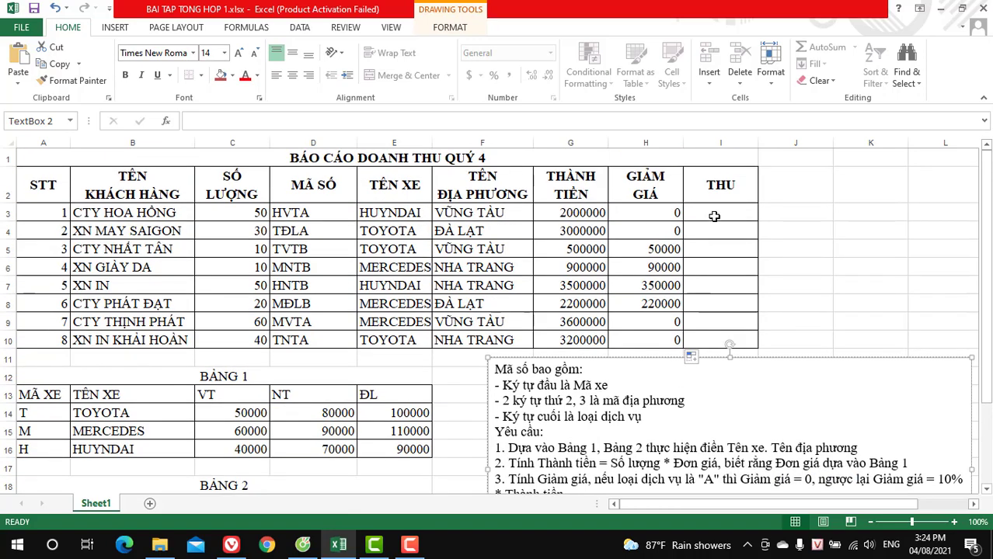
click(716, 209)
text(=)
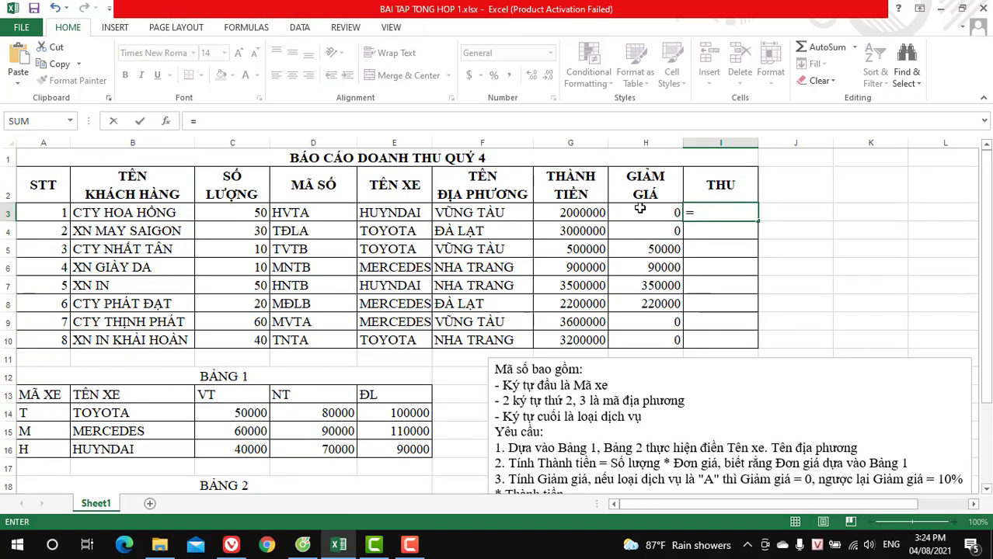
click(602, 211)
text(-)
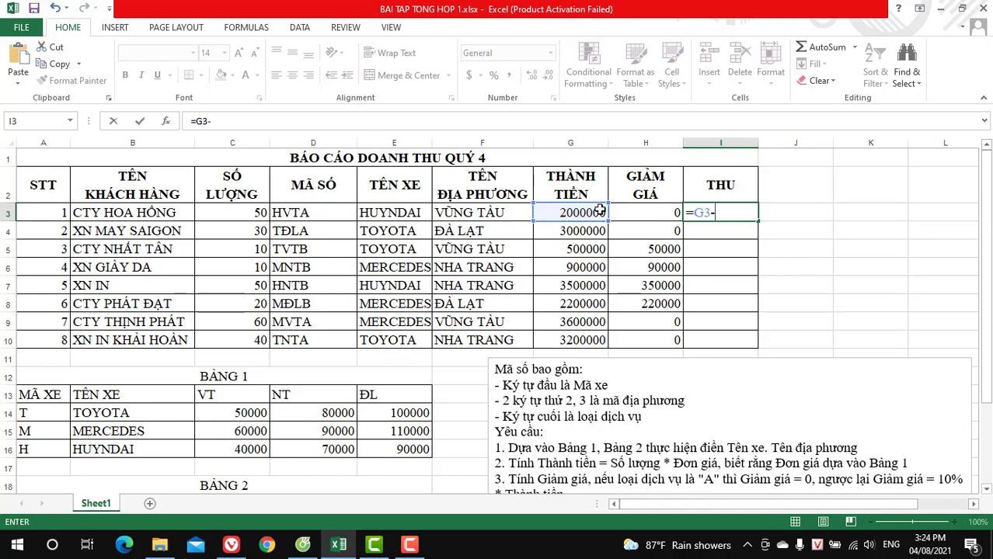
click(645, 211)
key(ctrl+Return)
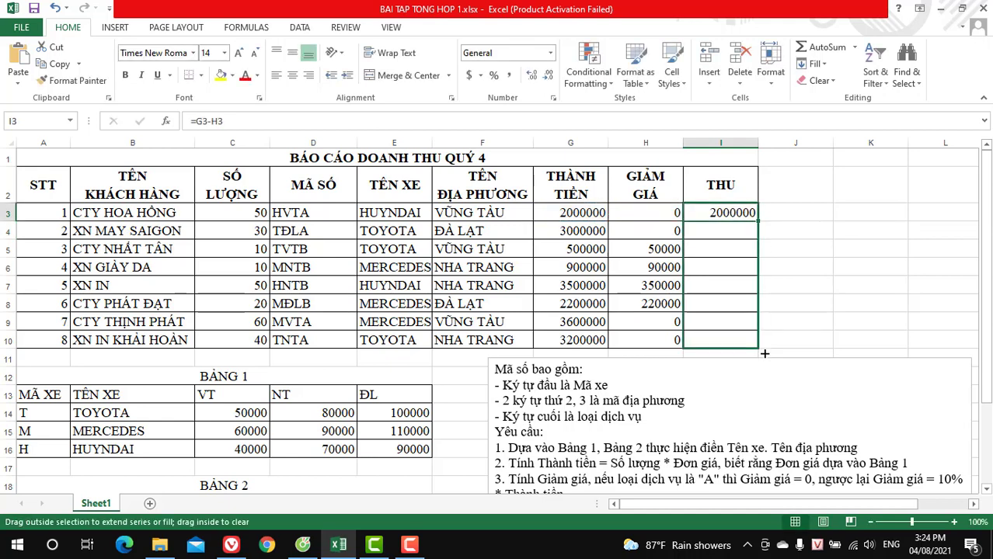
Fill the Thu formula down to I10 and verify the formulas in I3 and I8
drag(757, 221, 758, 348)
click(807, 204)
double_click(727, 212)
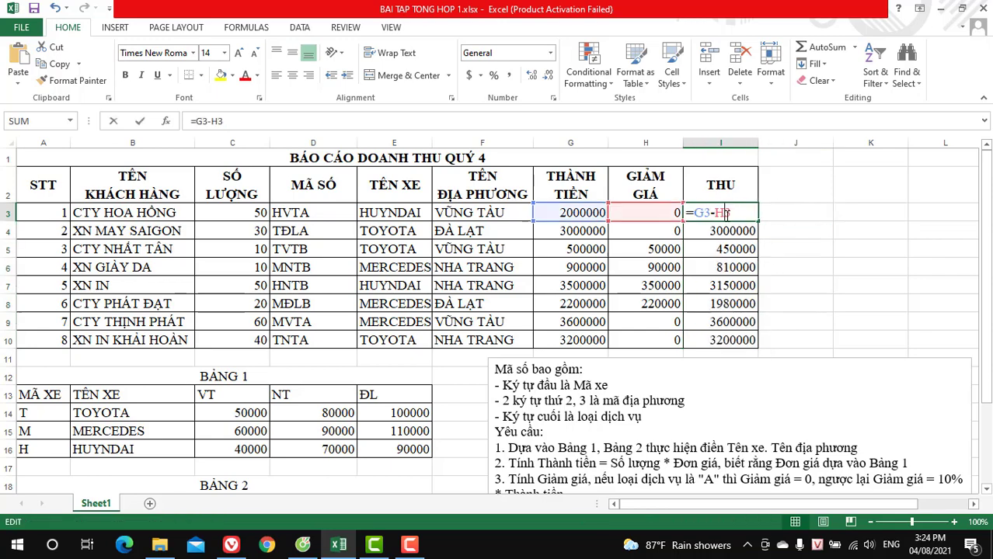
key(Return)
double_click(719, 304)
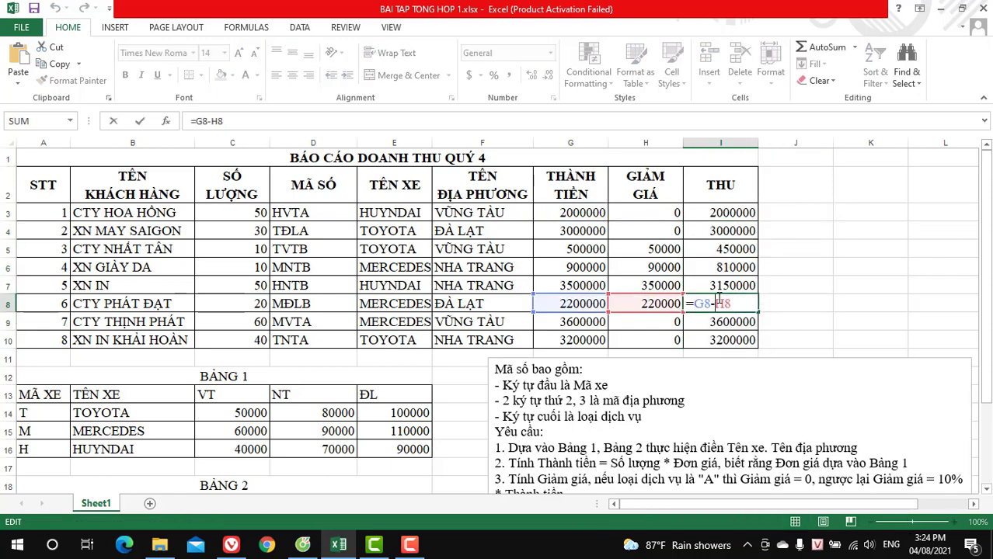
click(838, 289)
scroll(817, 325, down, 2)
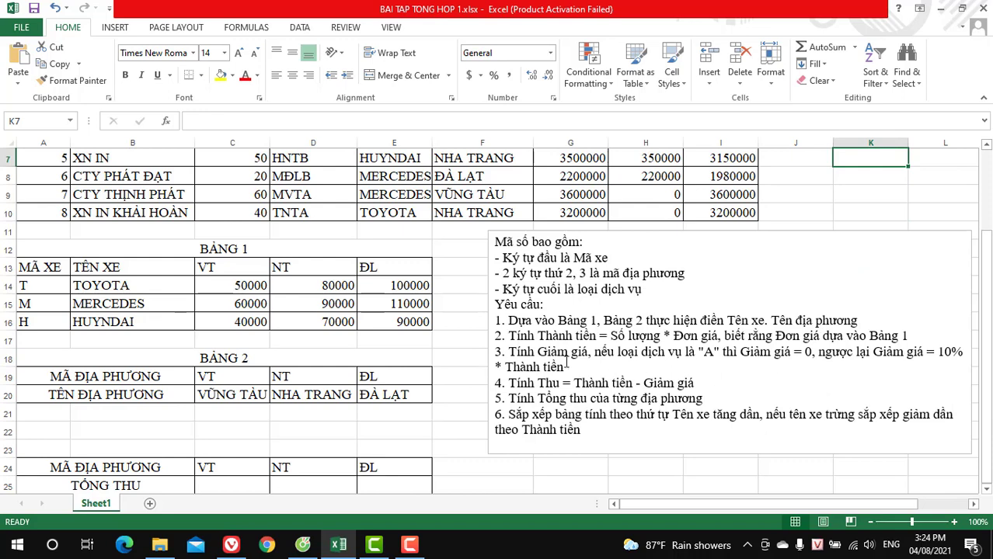
Highlight requirements 4 and 5, then start a SUMIF formula in C25
drag(519, 383, 698, 383)
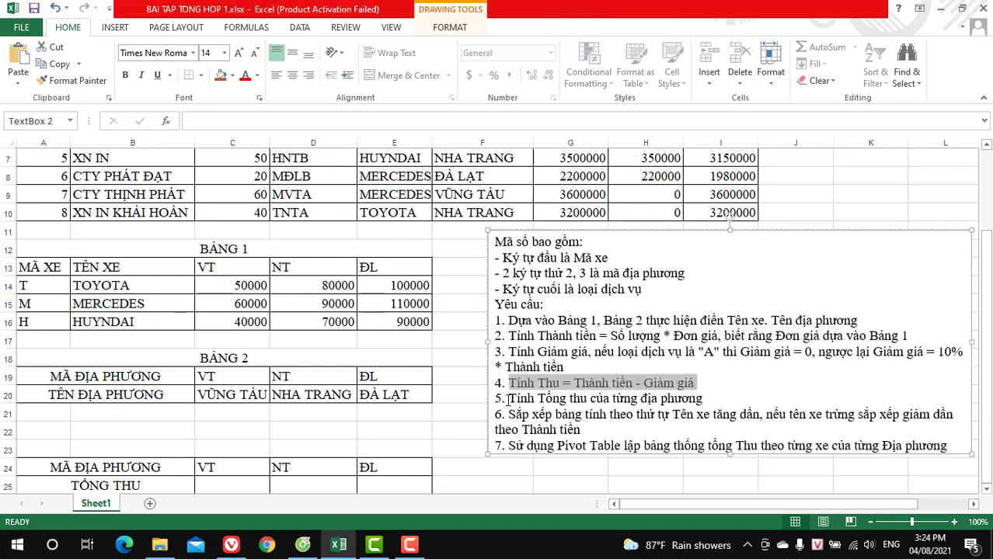
drag(508, 398, 702, 399)
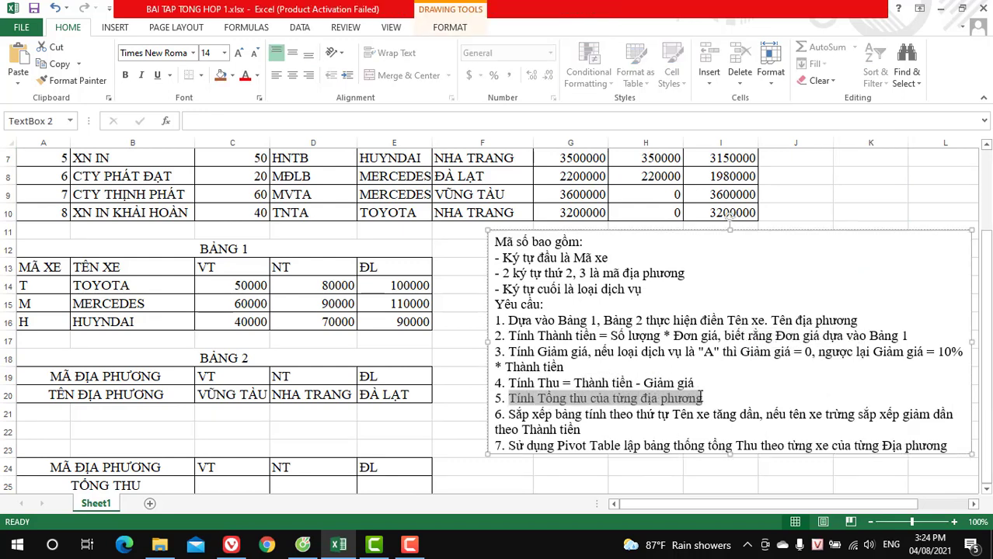
scroll(156, 434, down, 1)
drag(106, 413, 365, 432)
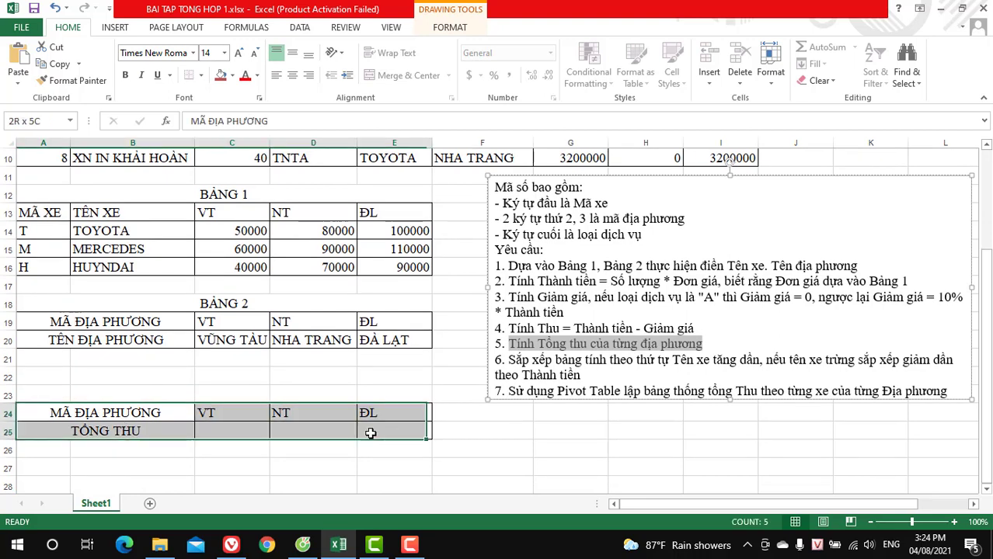
click(235, 430)
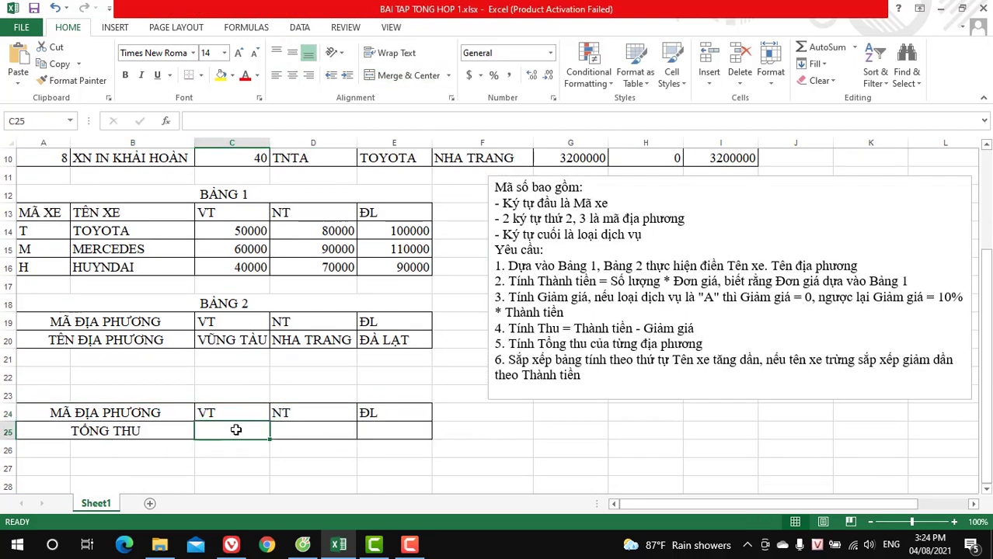
text(=SUMIF()
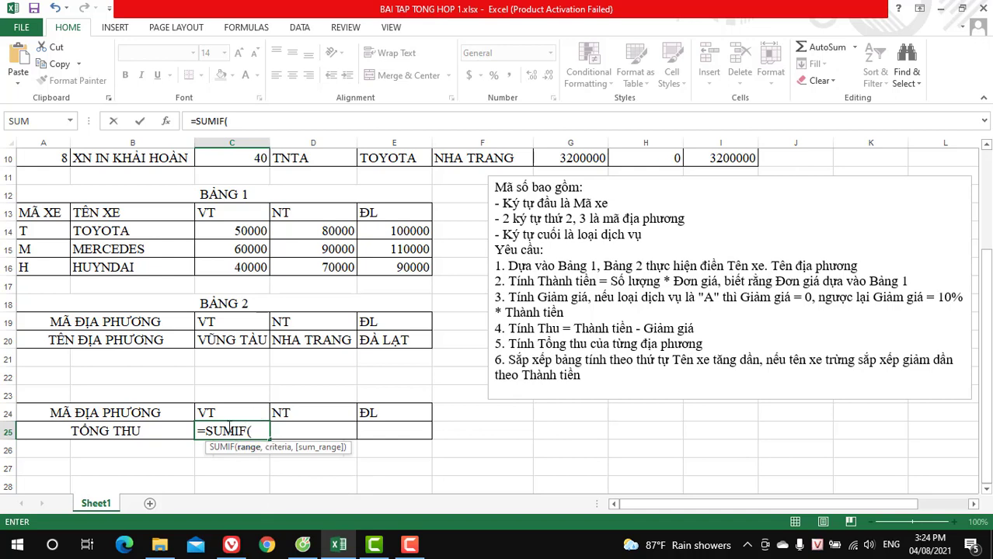
scroll(255, 407, up, 3)
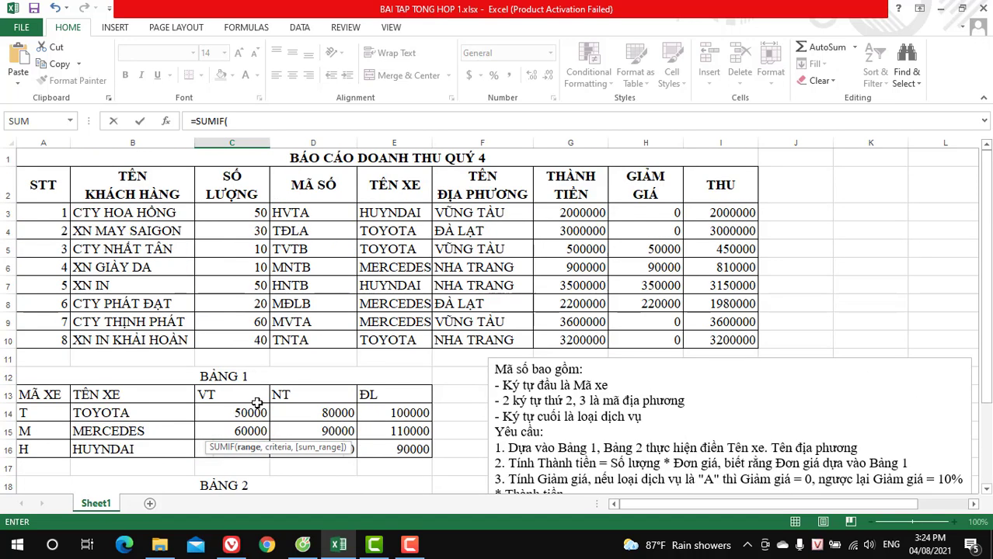
scroll(321, 342, down, 3)
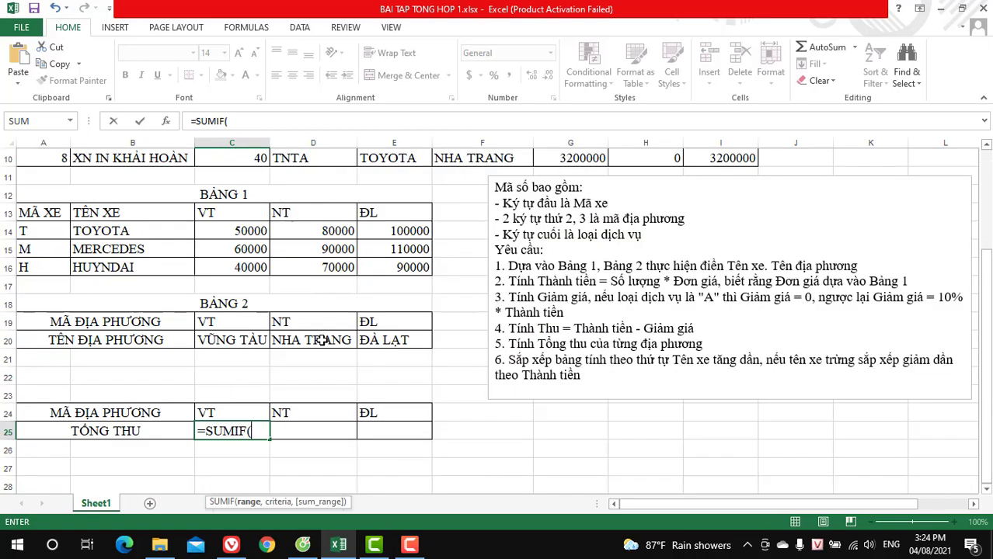
scroll(323, 347, up, 3)
scroll(322, 346, down, 2)
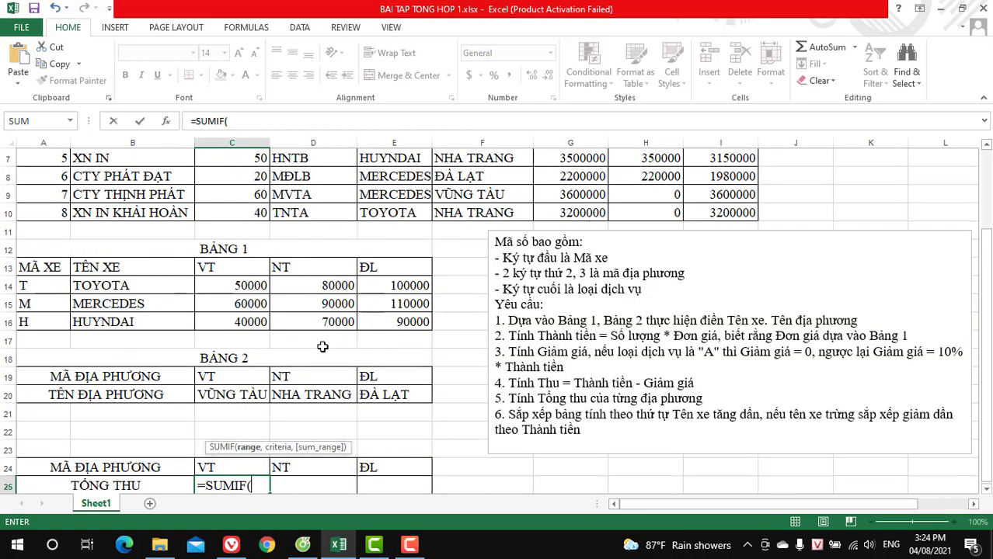
scroll(323, 347, down, 3)
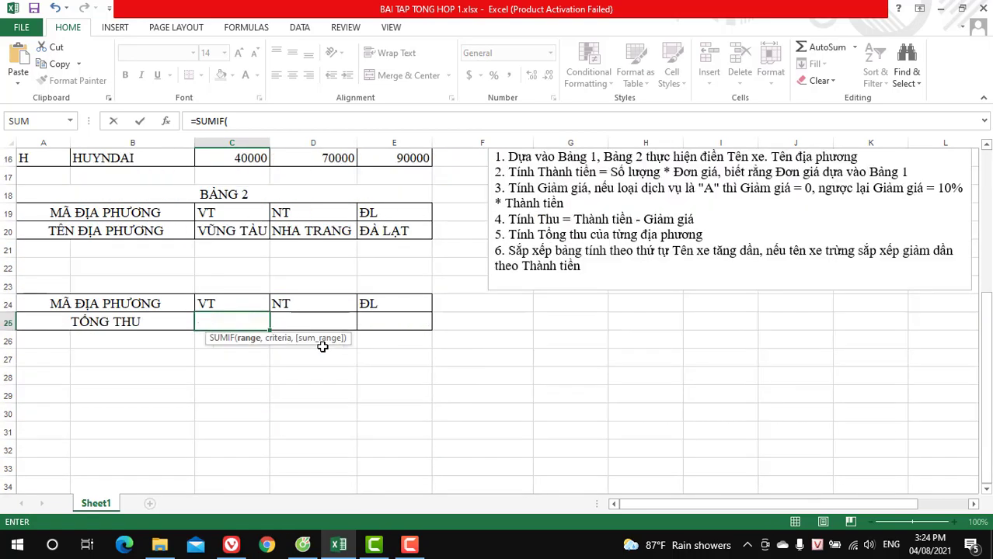
scroll(322, 347, up, 4)
scroll(322, 347, down, 3)
scroll(321, 344, up, 4)
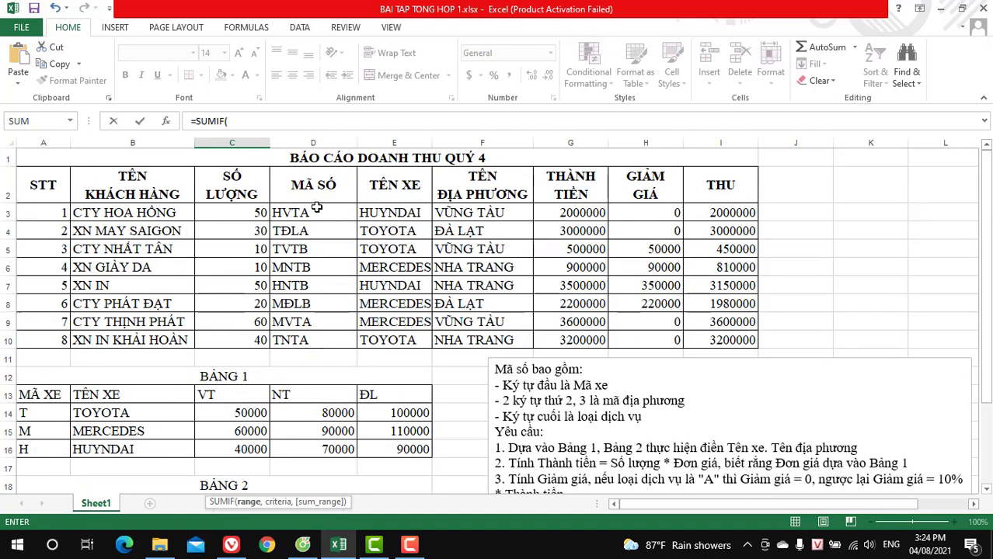
Complete the formula as =SUMIF($D$3:$D$10,C24,$I$3:$I$10)
drag(313, 210, 314, 339)
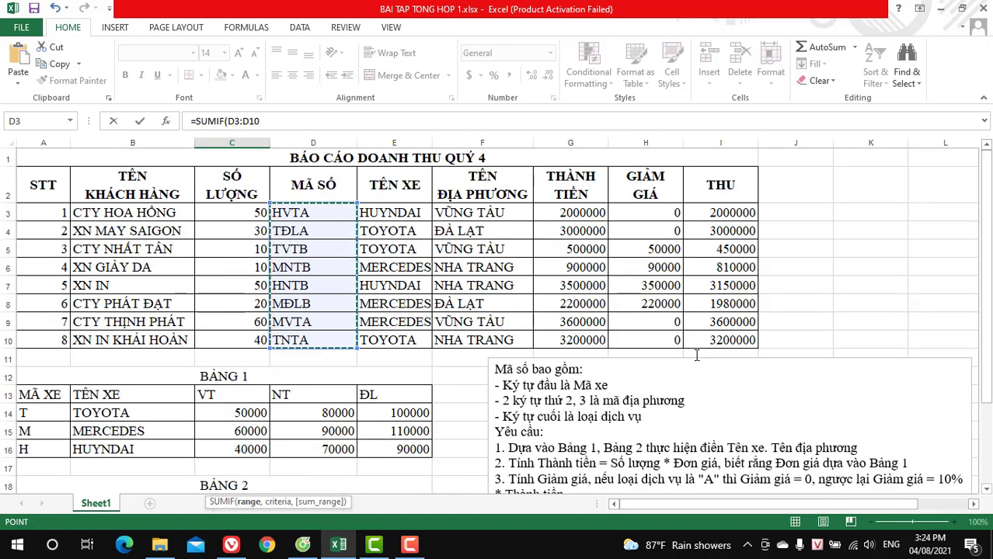
key(F4)
text($D$10,)
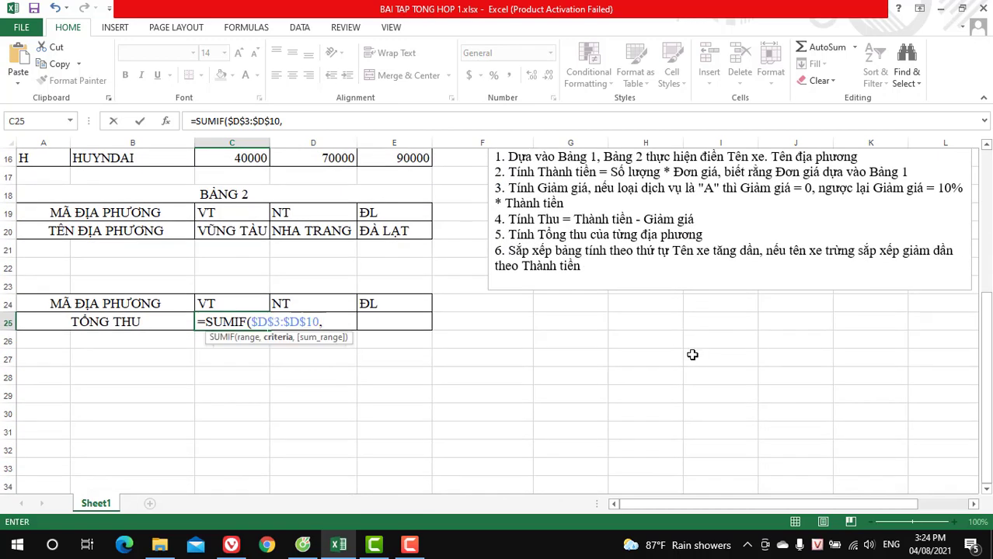
click(218, 302)
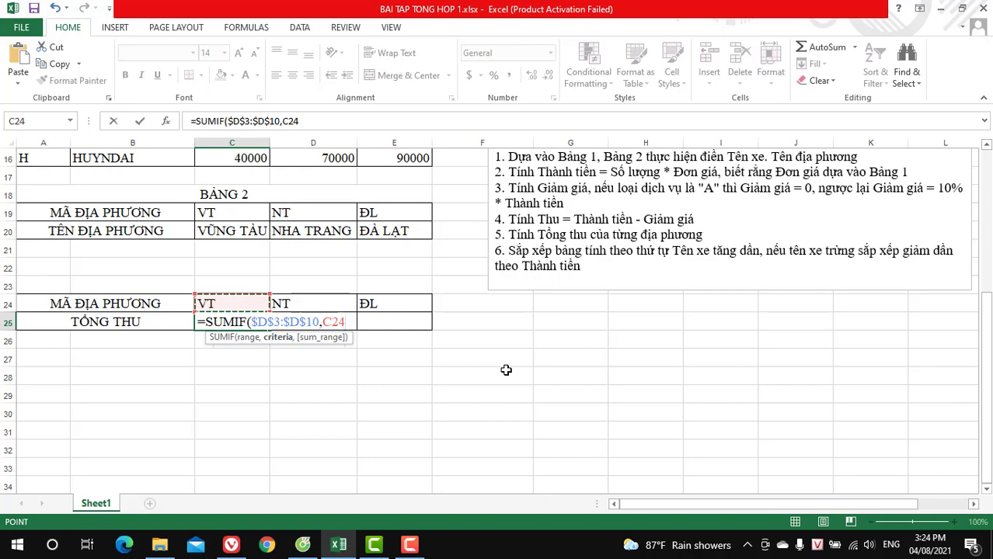
text(,)
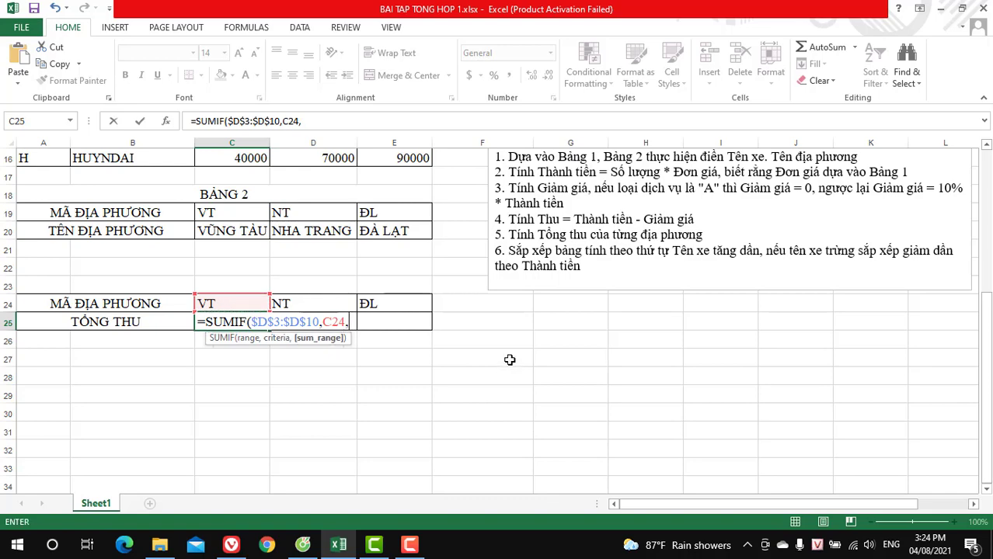
scroll(256, 311, up, 3)
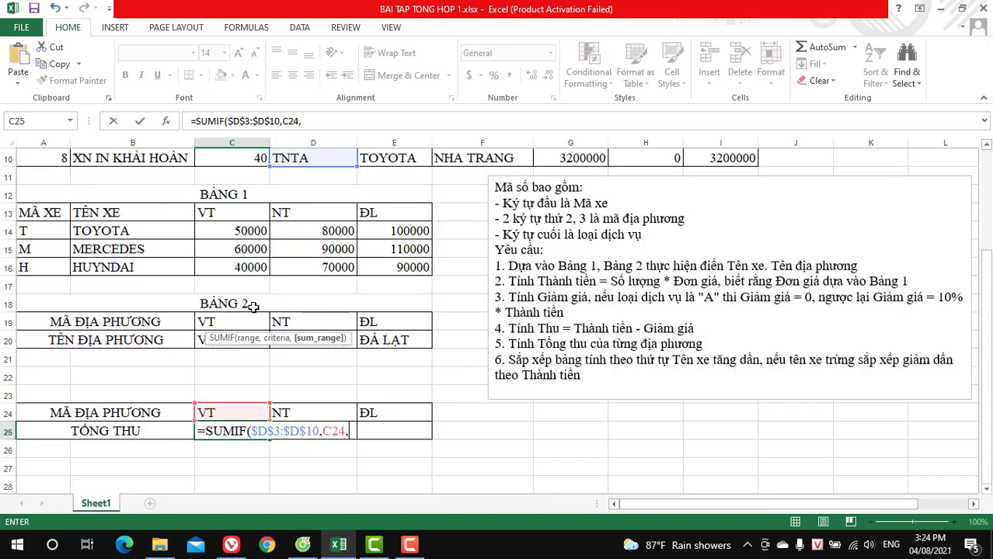
scroll(631, 304, up, 2)
scroll(723, 222, up, 1)
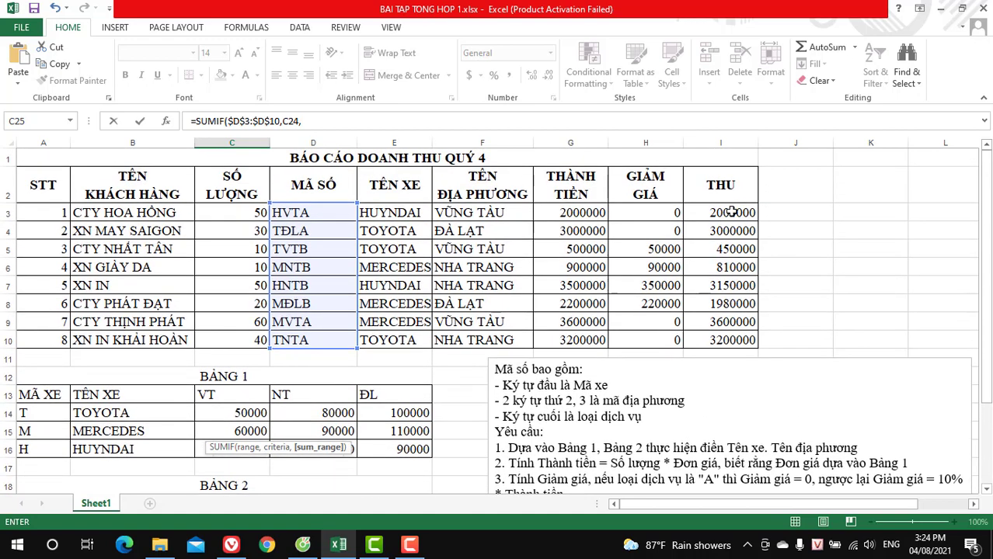
drag(723, 215, 723, 341)
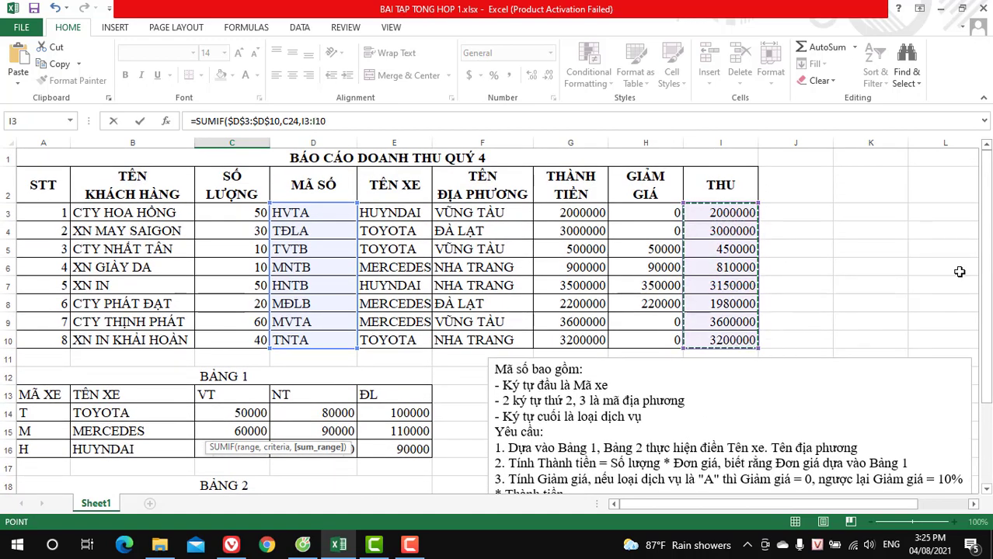
key(F4)
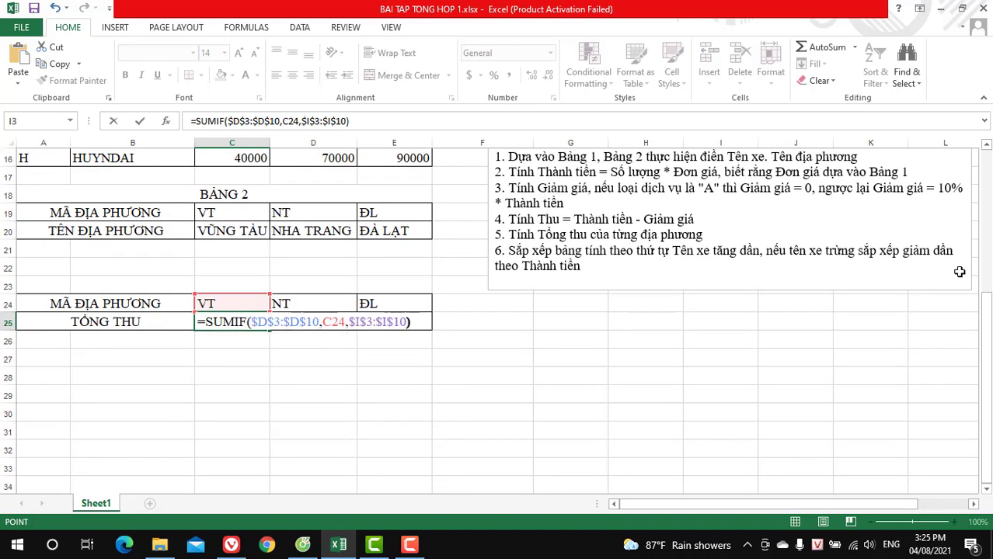
key(Return)
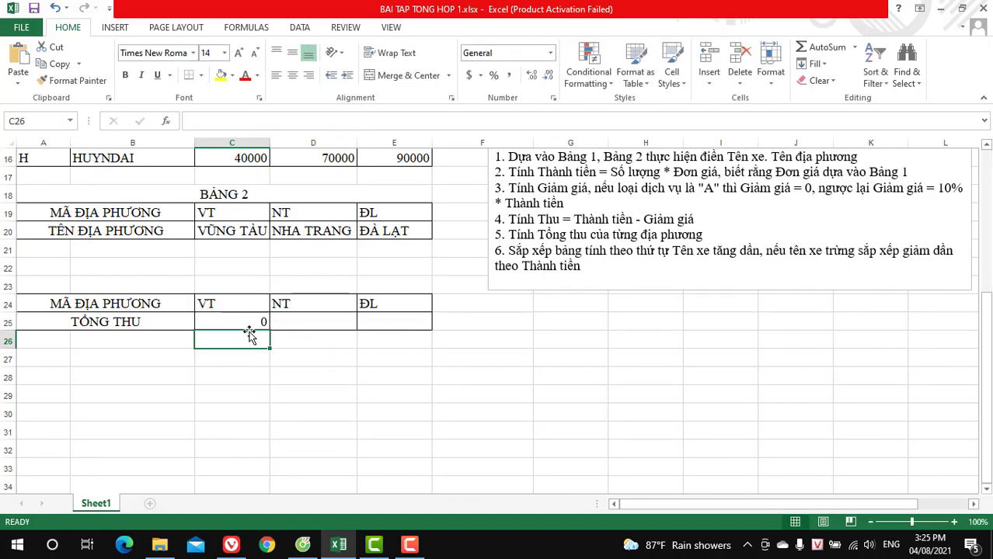
Change the C25 SUMIF criterion to the wildcard "*"&C24&"*"
double_click(264, 322)
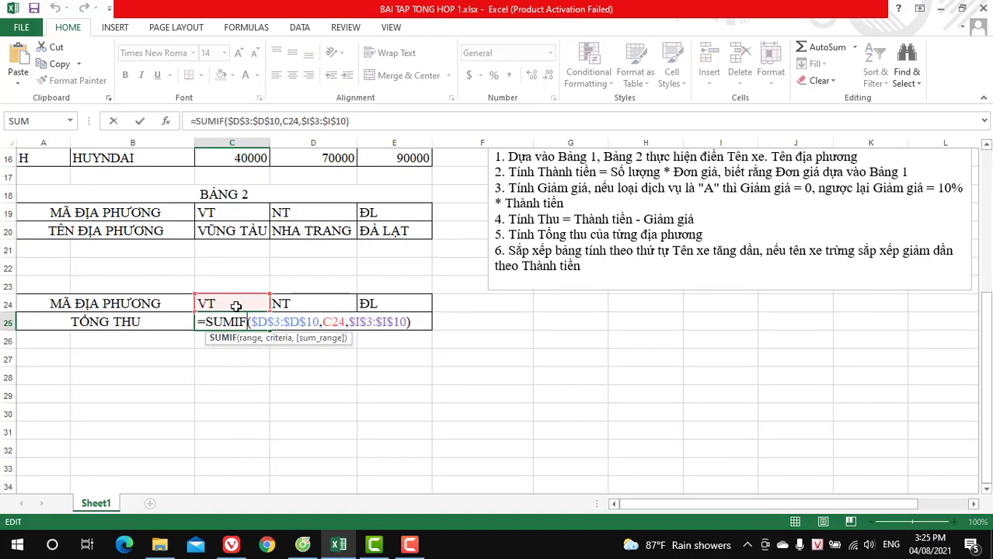
scroll(234, 301, up, 5)
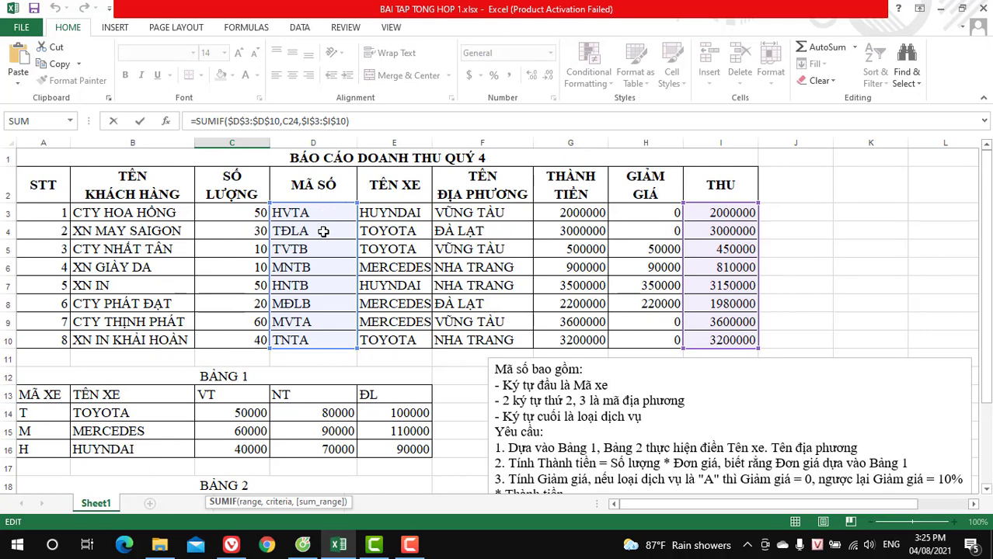
scroll(320, 231, down, 5)
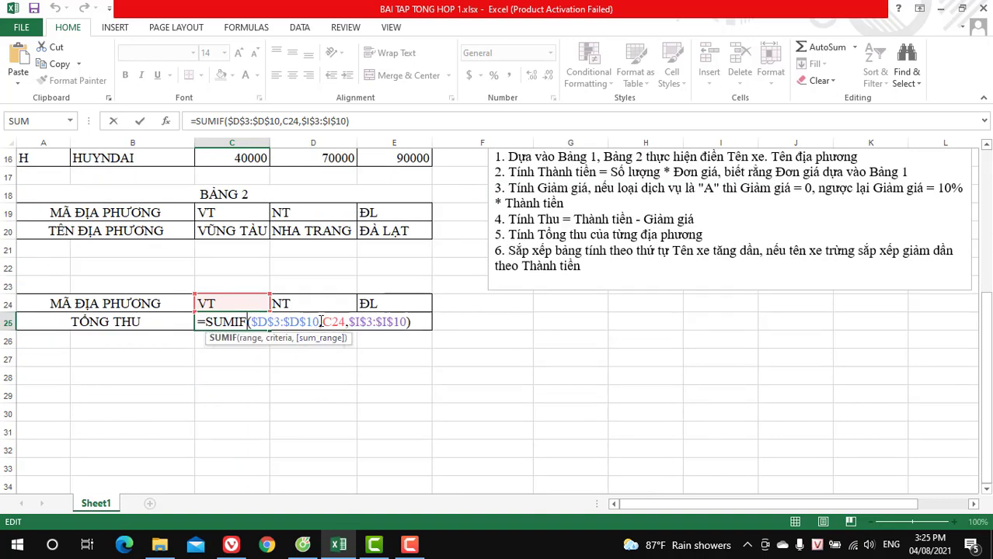
text("")
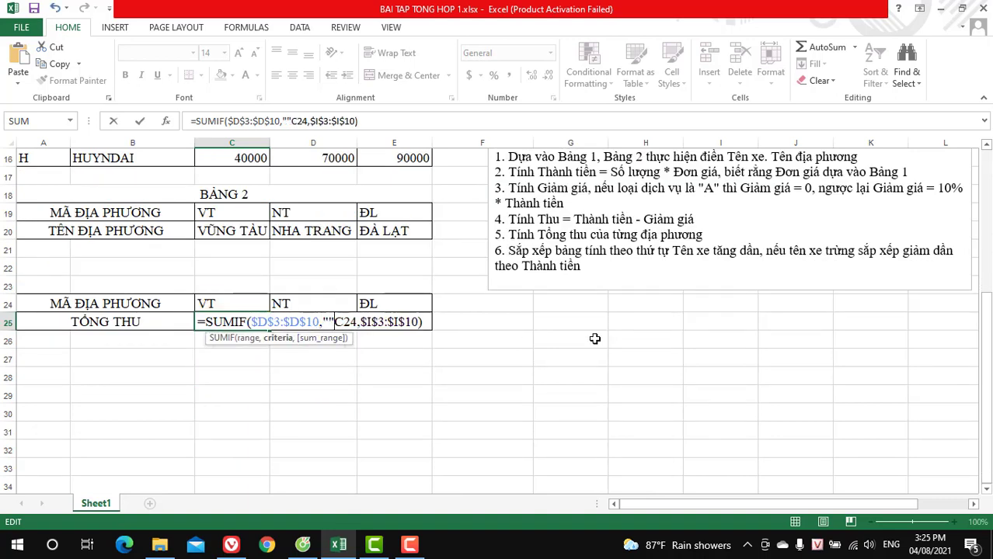
key(BackSpace)
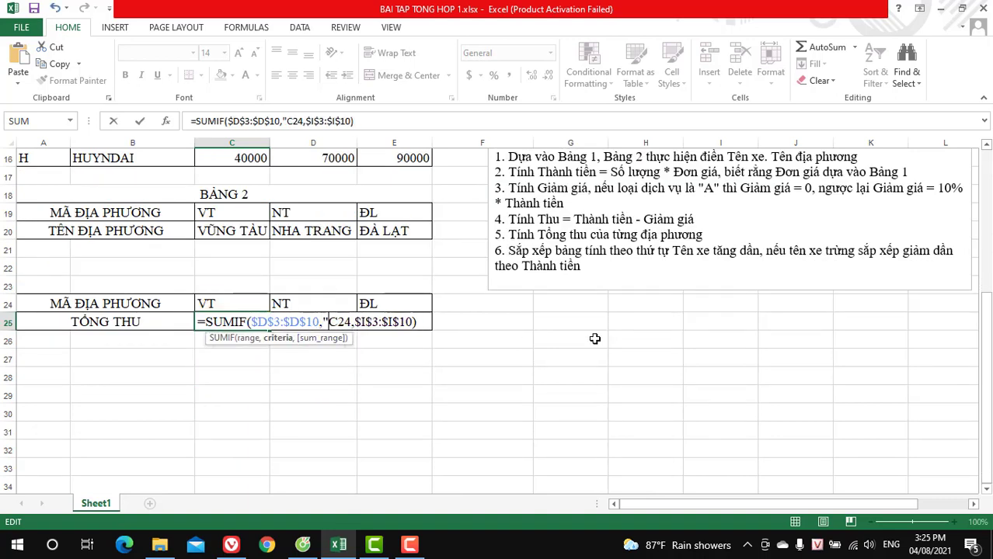
text(*",)
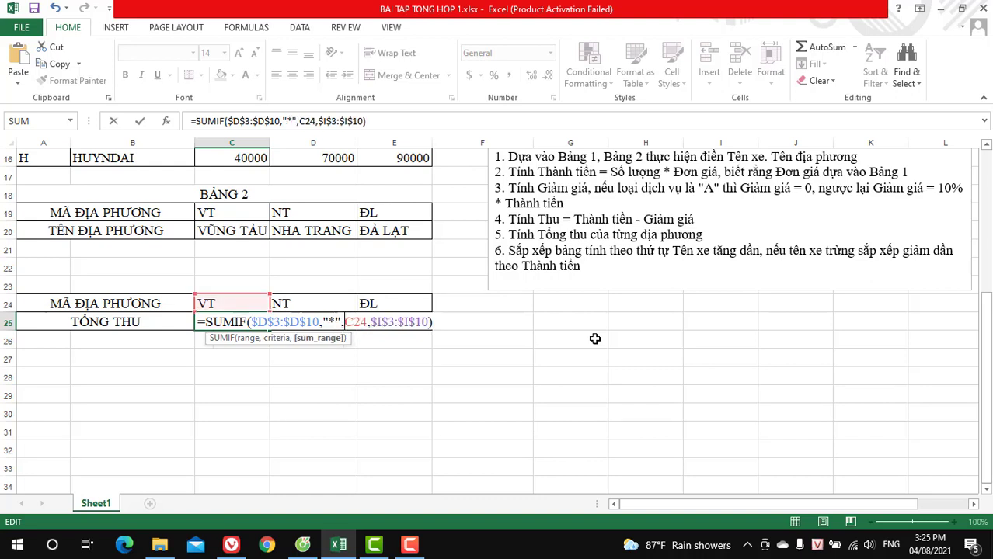
text(&C24)
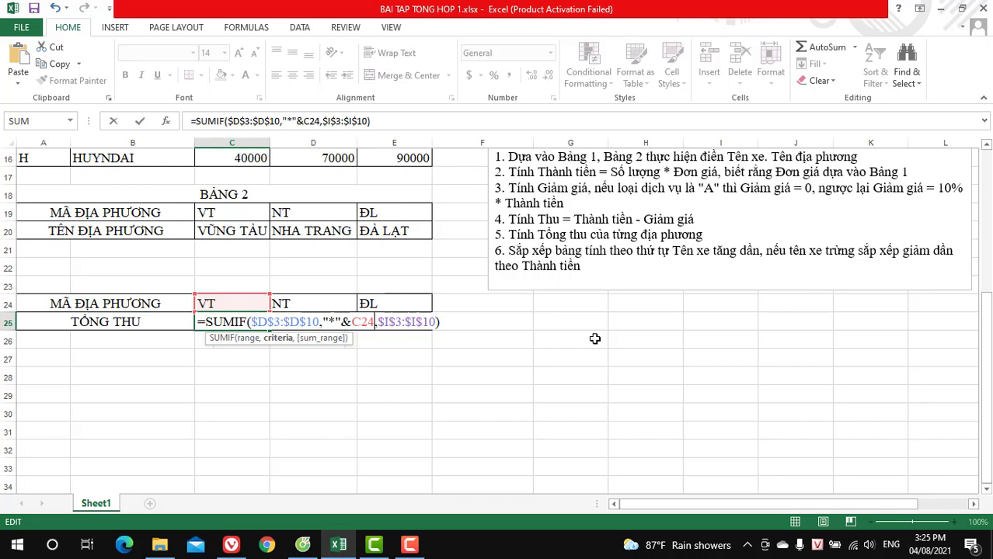
text(&"*")
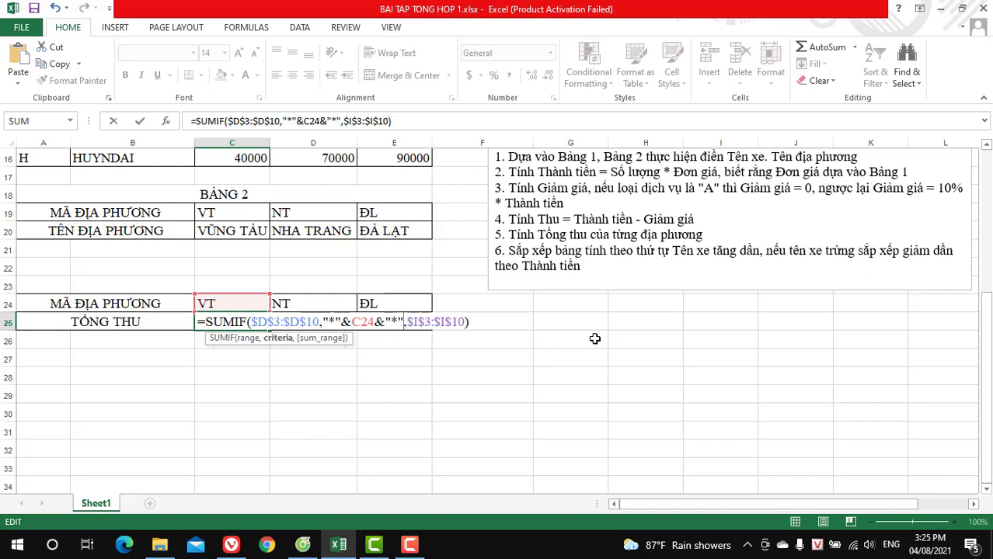
key(Return)
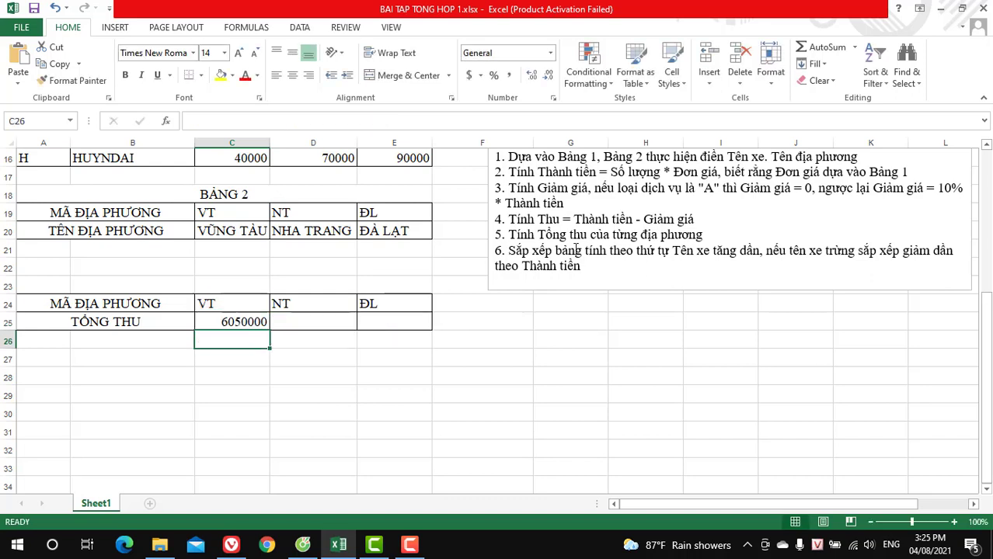
Copy the SUMIF to D25:E25 and check the NT (7160000) and ĐL (4980000) totals
click(264, 321)
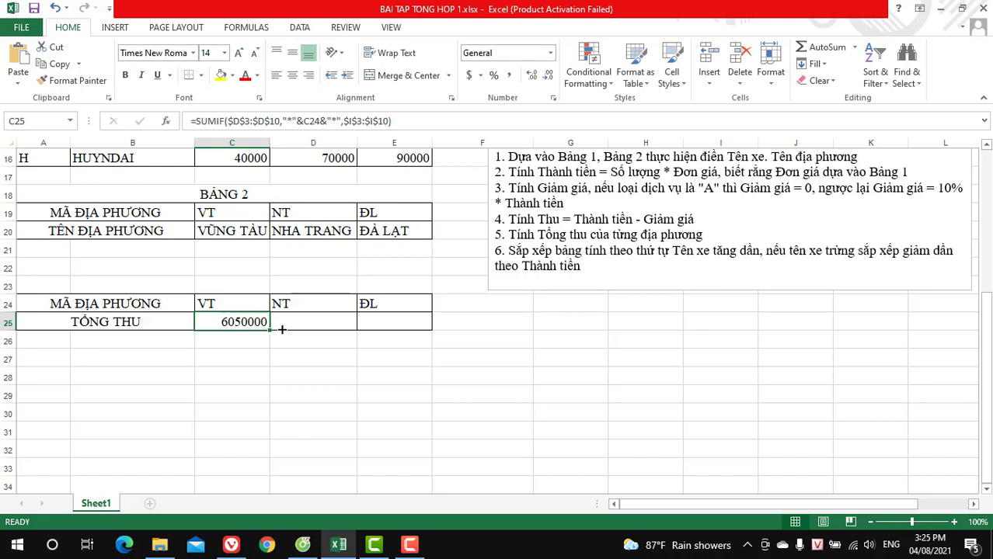
drag(281, 329, 396, 326)
drag(646, 377, 575, 378)
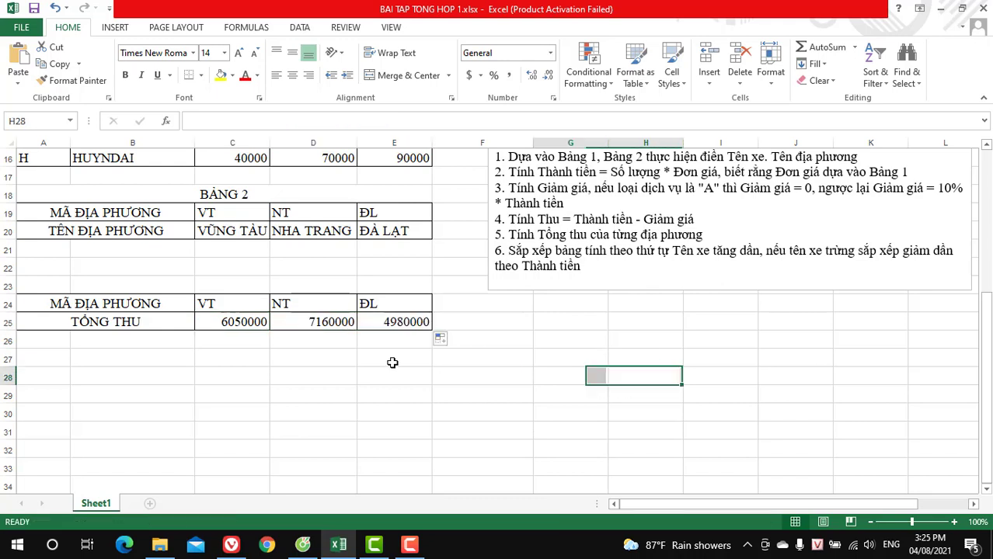
click(289, 307)
double_click(328, 322)
key(Return)
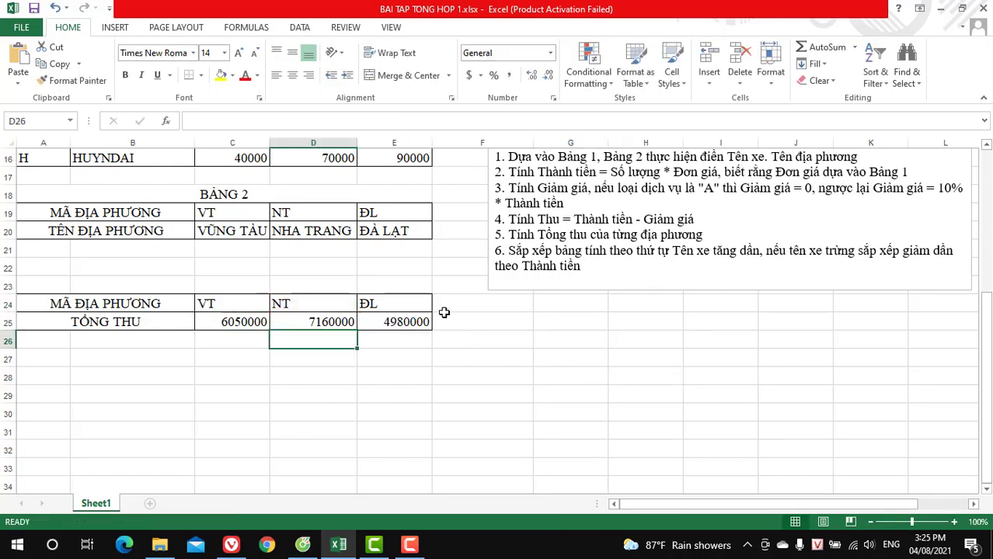
double_click(397, 321)
click(613, 394)
scroll(631, 398, up, 2)
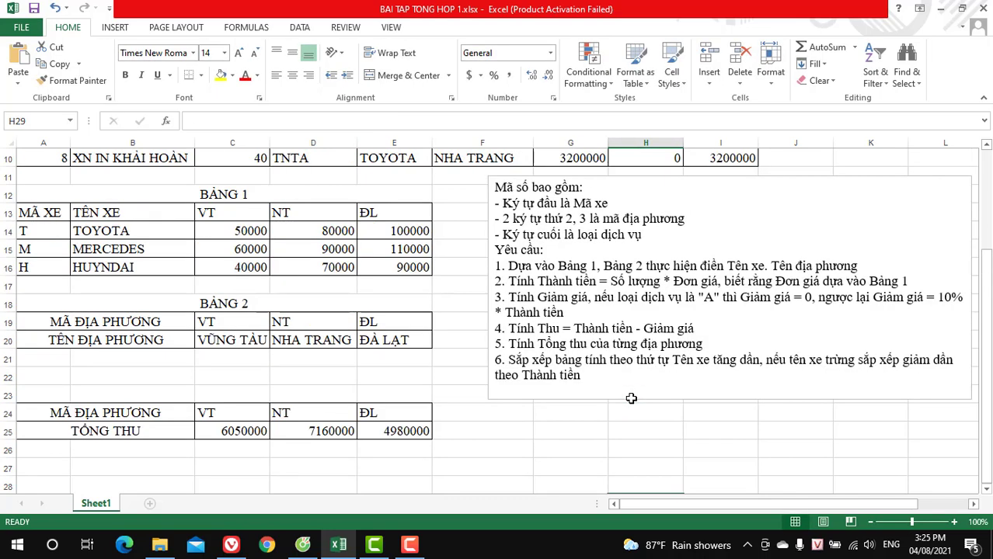
Highlight requirements 5 and 6 on car-name sorting in the notes box
drag(514, 342, 498, 343)
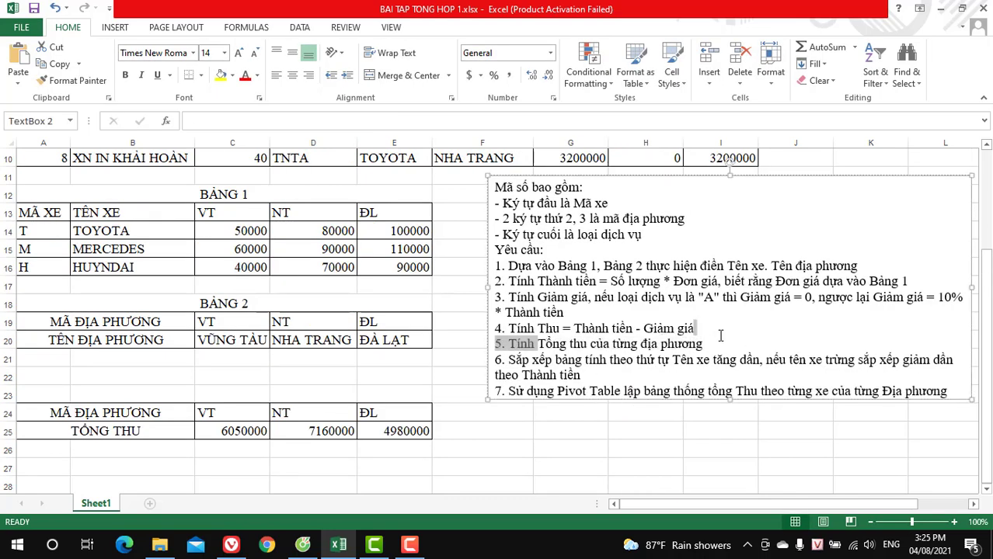
click(641, 343)
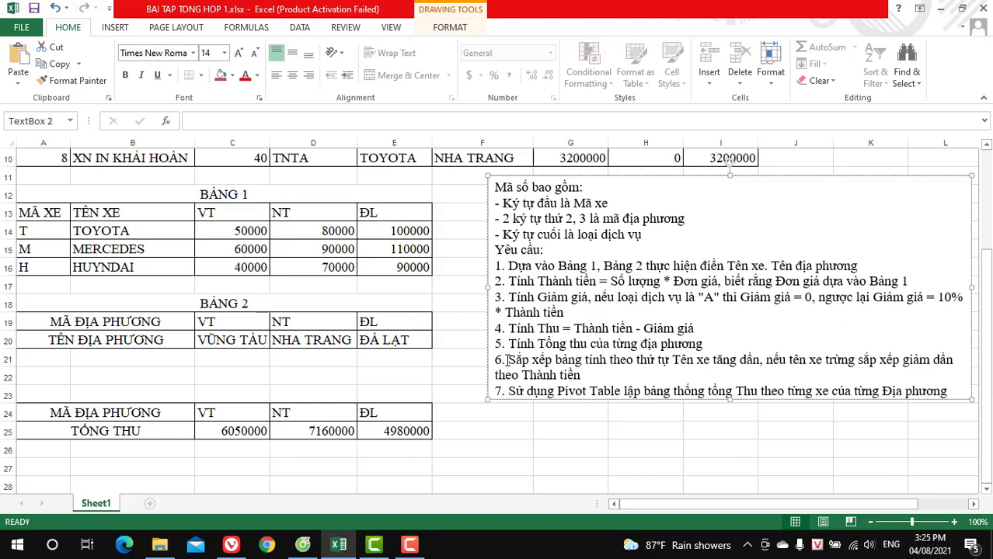
drag(507, 360, 594, 375)
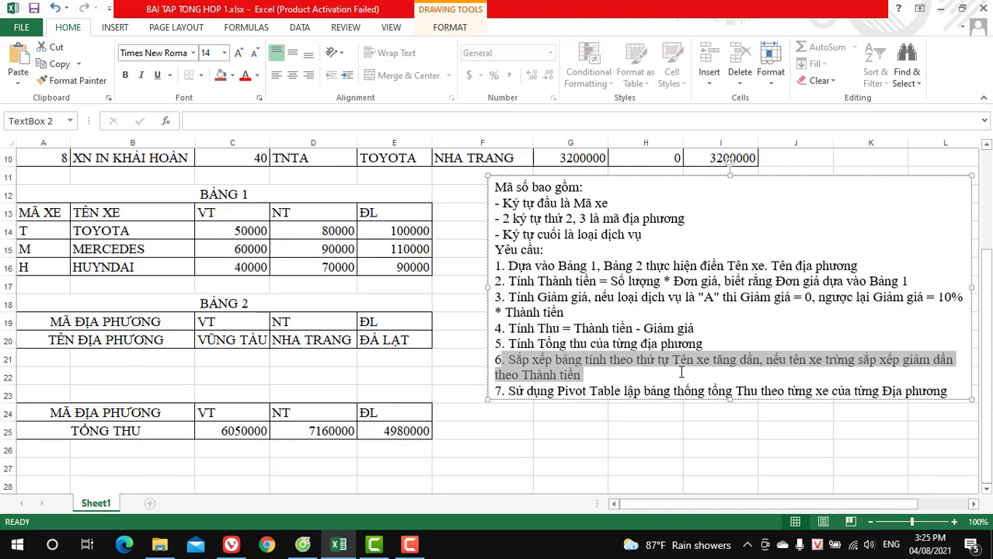
mouse_move(681, 373)
mouse_down()
mouse_move(761, 360)
mouse_move(884, 364)
mouse_up()
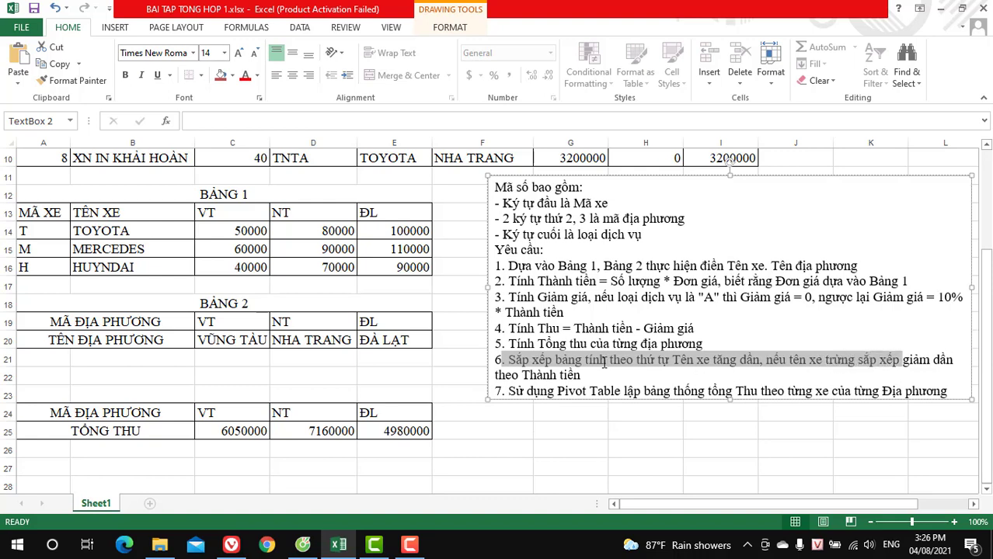
Move the requirements box slightly lower and select the data rows A3:I10
scroll(606, 365, up, 1)
scroll(389, 327, up, 2)
drag(28, 215, 744, 354)
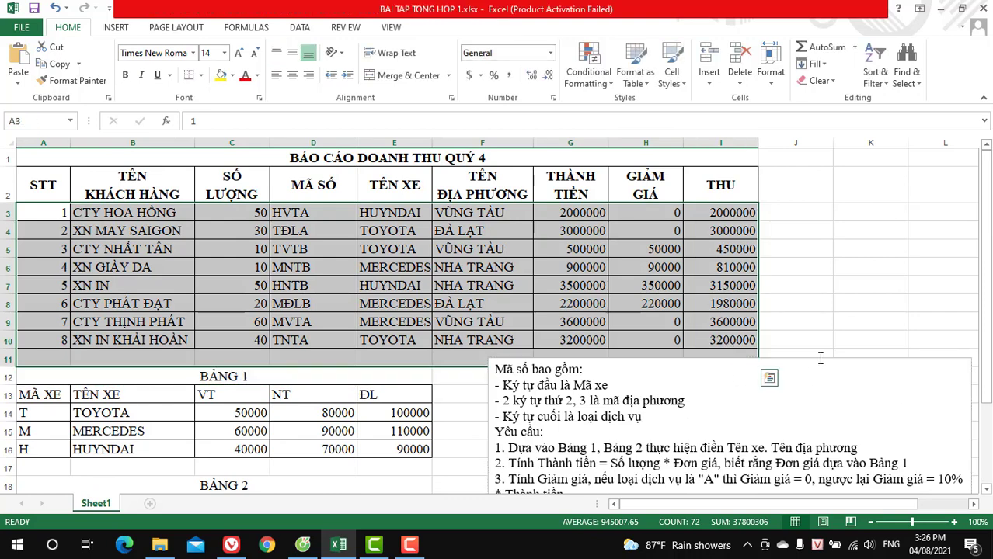
drag(819, 358, 832, 376)
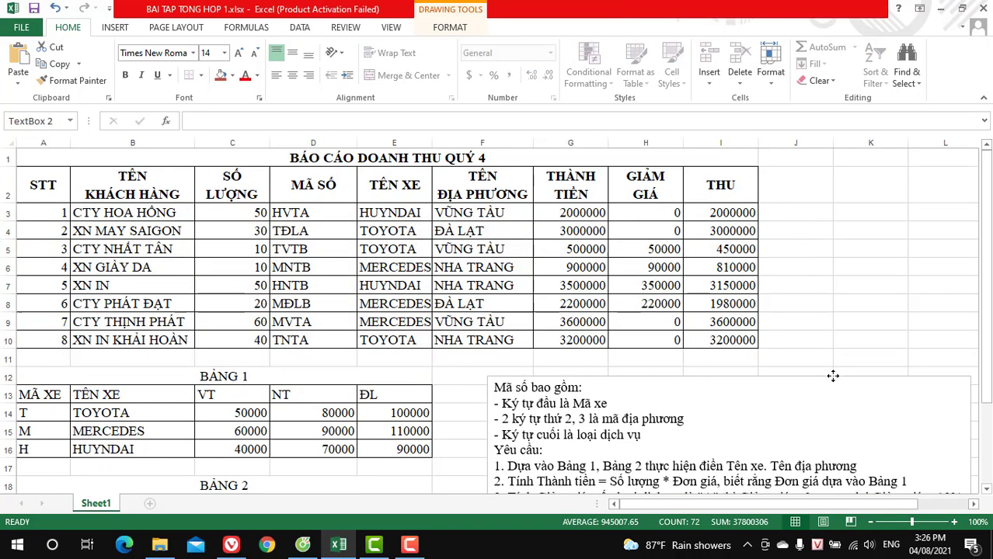
drag(48, 213, 730, 340)
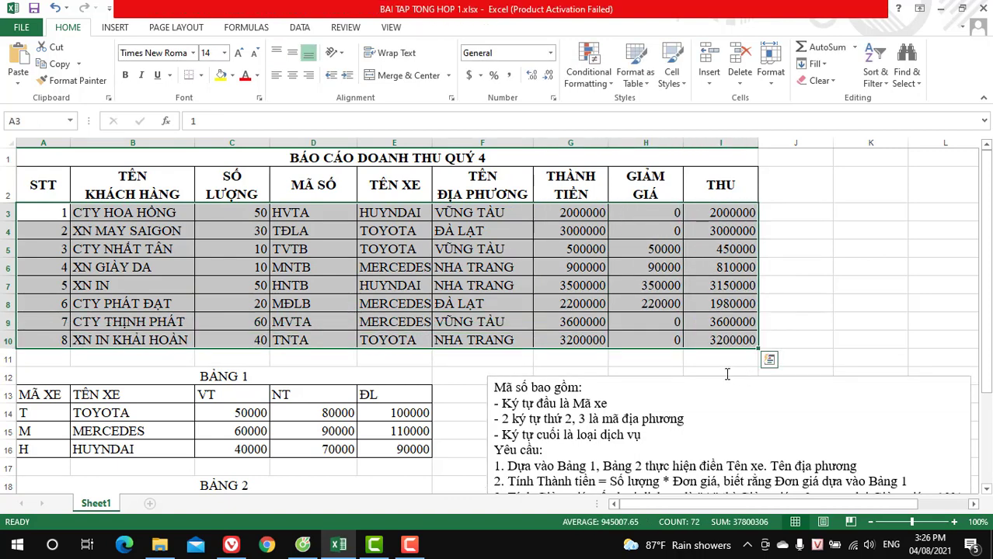
Custom-sort the rows by TÊN XE A to Z, then THÀNH TIỀN largest to smallest
click(874, 78)
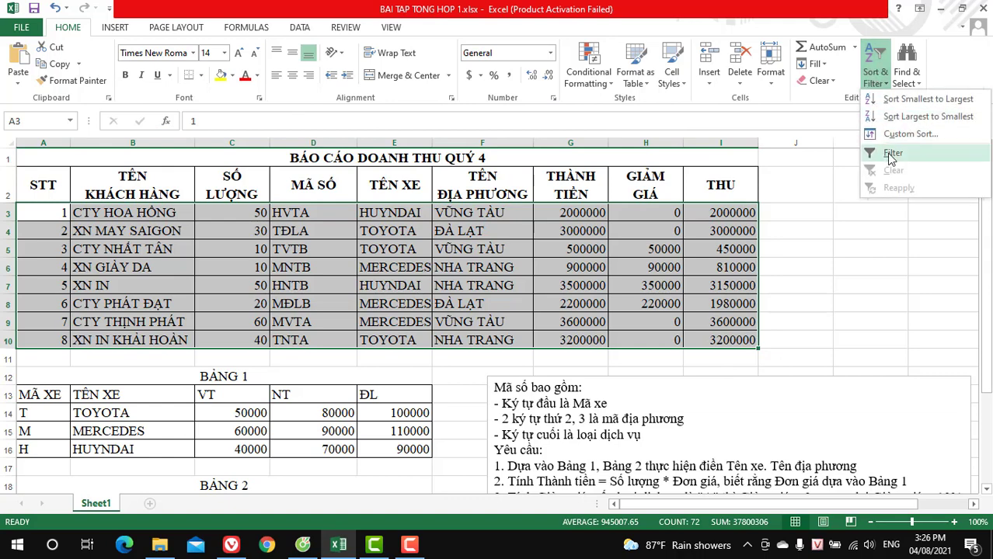
click(901, 134)
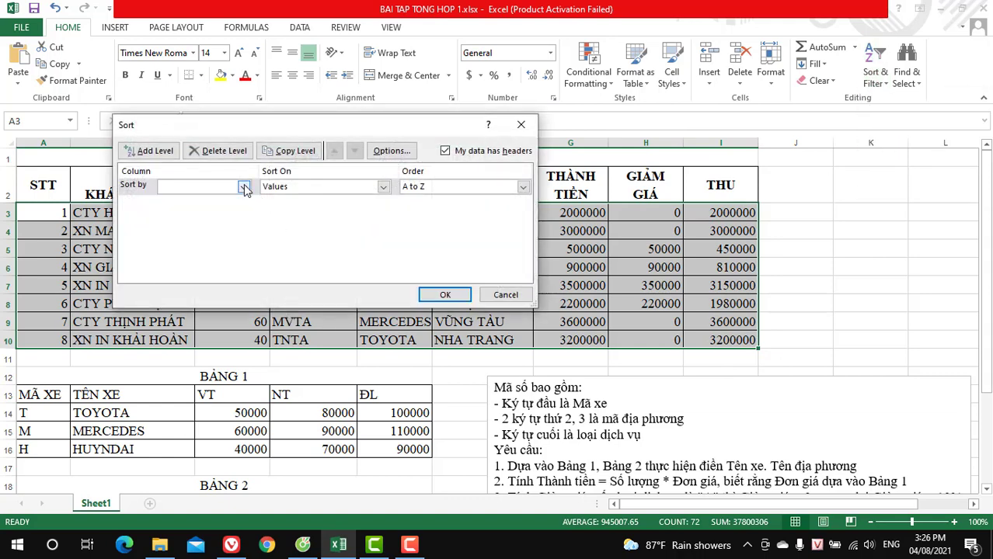
click(244, 190)
click(245, 233)
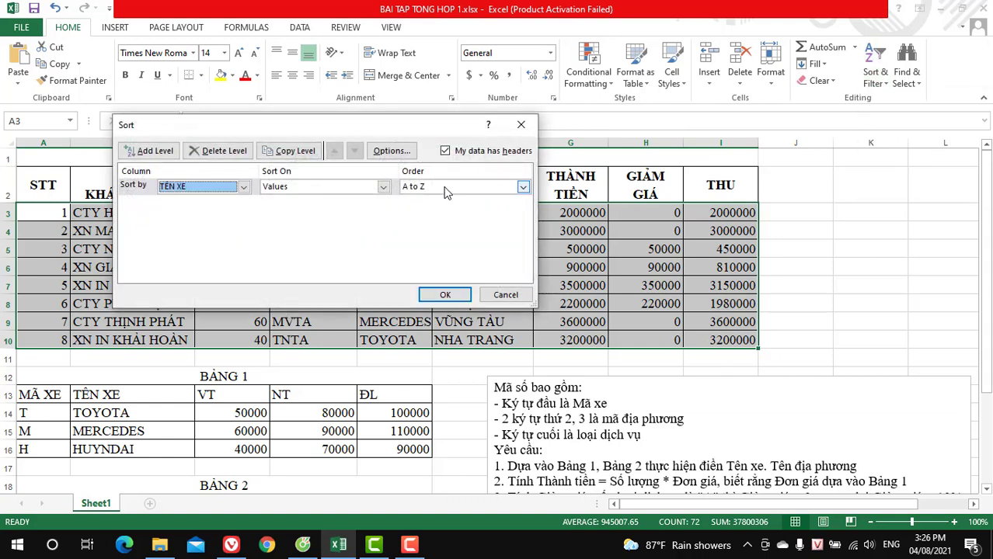
click(147, 150)
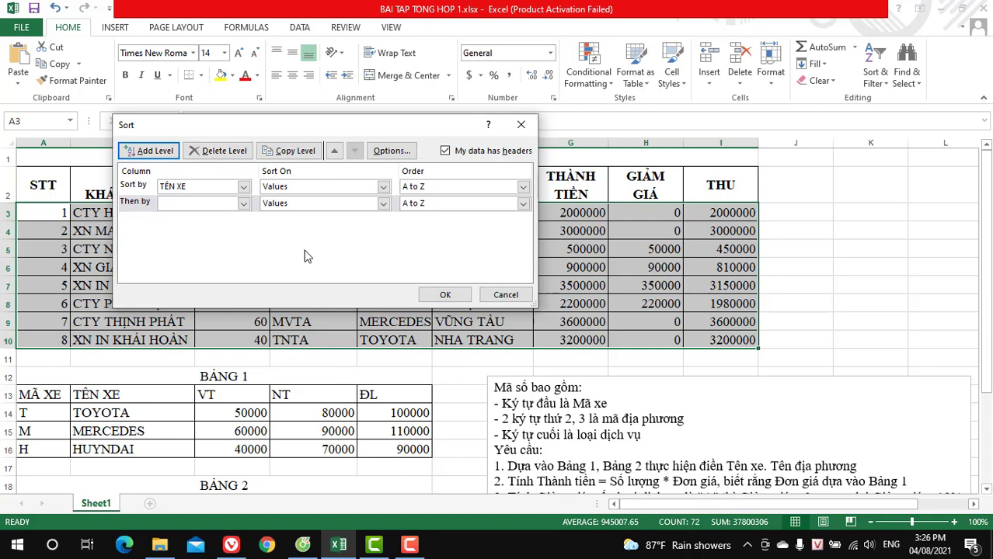
click(243, 203)
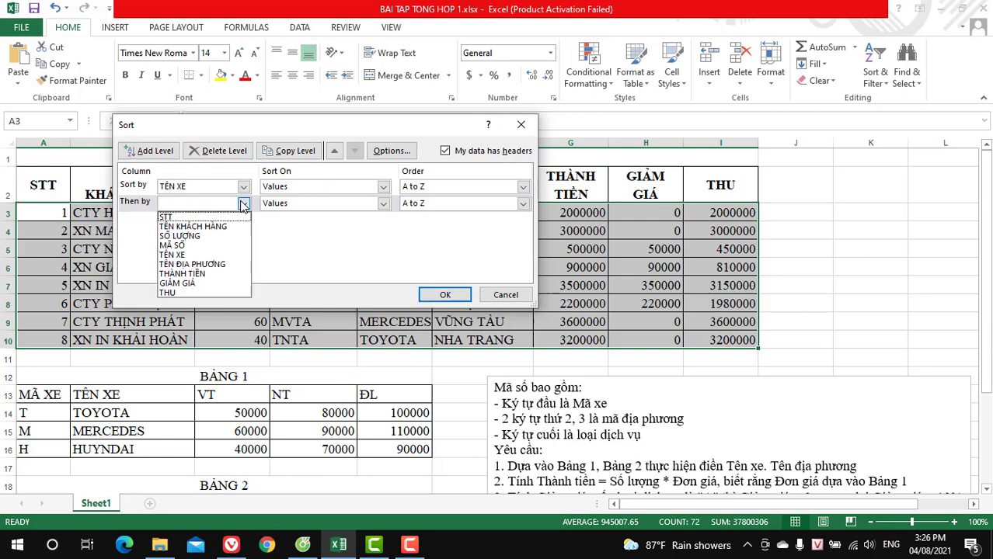
click(224, 273)
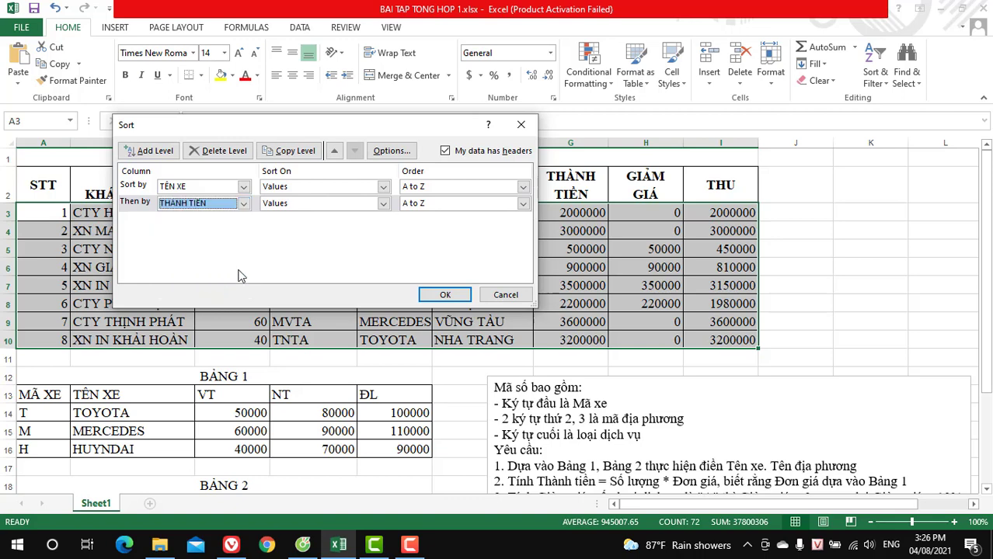
click(523, 204)
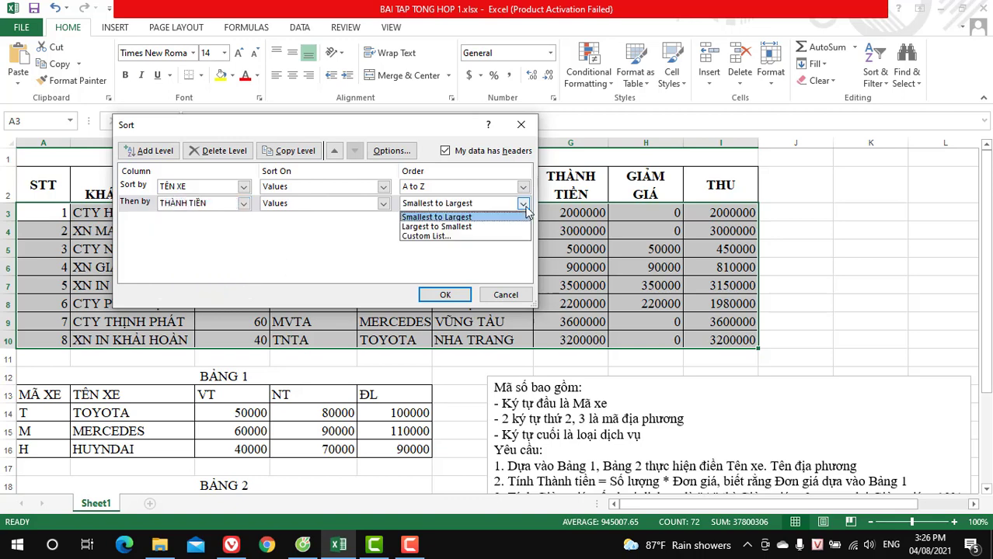
click(484, 229)
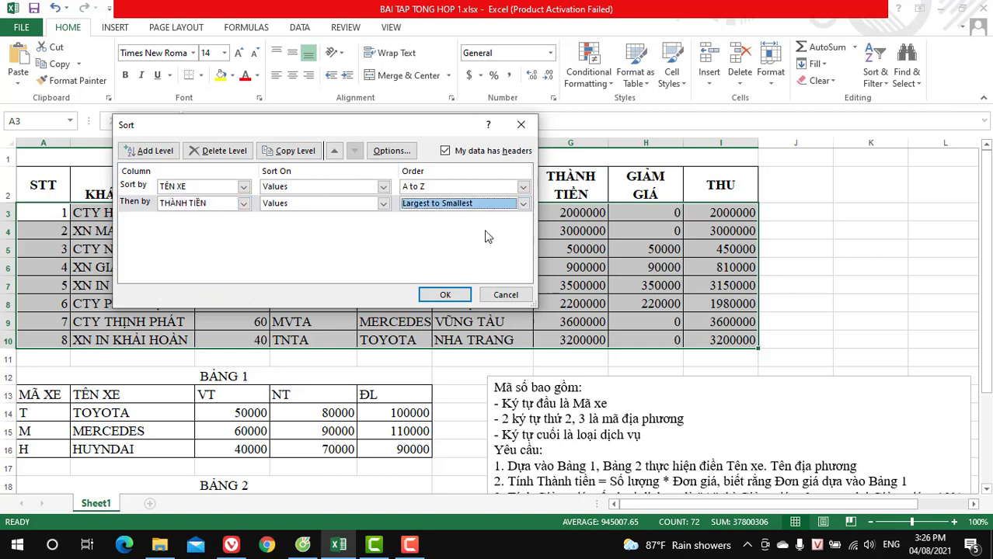
click(444, 294)
Deselect the sorted report and look over the notes box and the totals area
click(768, 316)
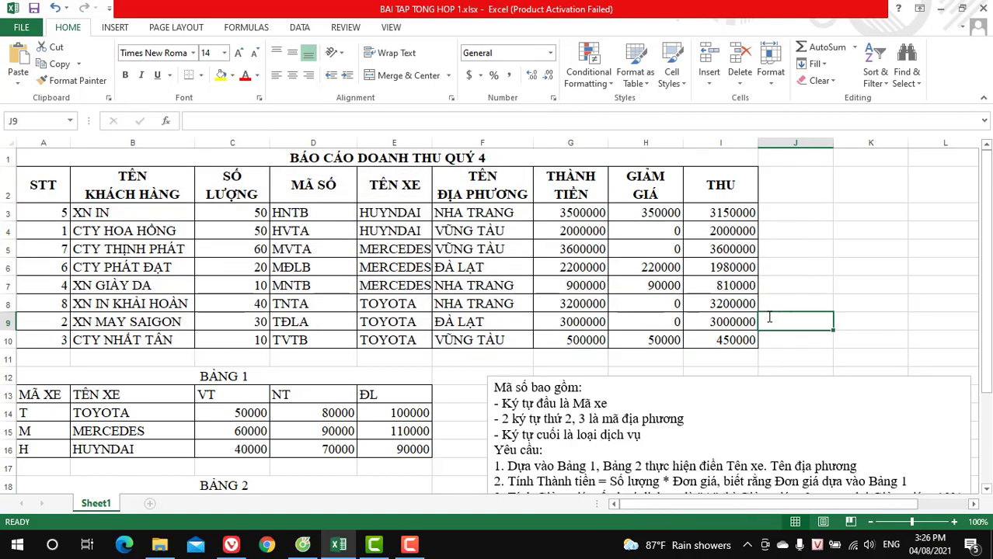
scroll(768, 317, down, 3)
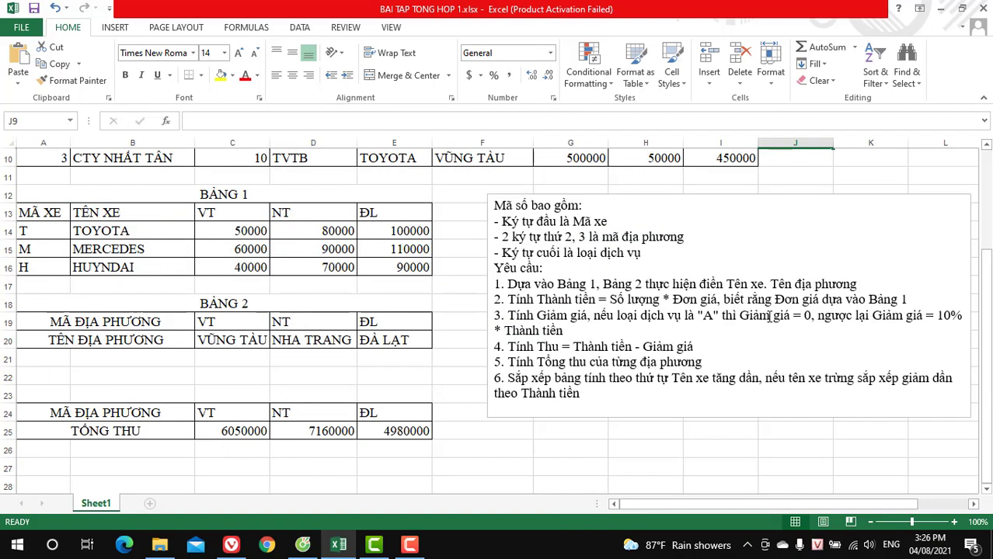
click(618, 408)
text(7. Sử dụng Pivot Table lập bảng thống tổng Thu theo từng xe của từng Địa phương)
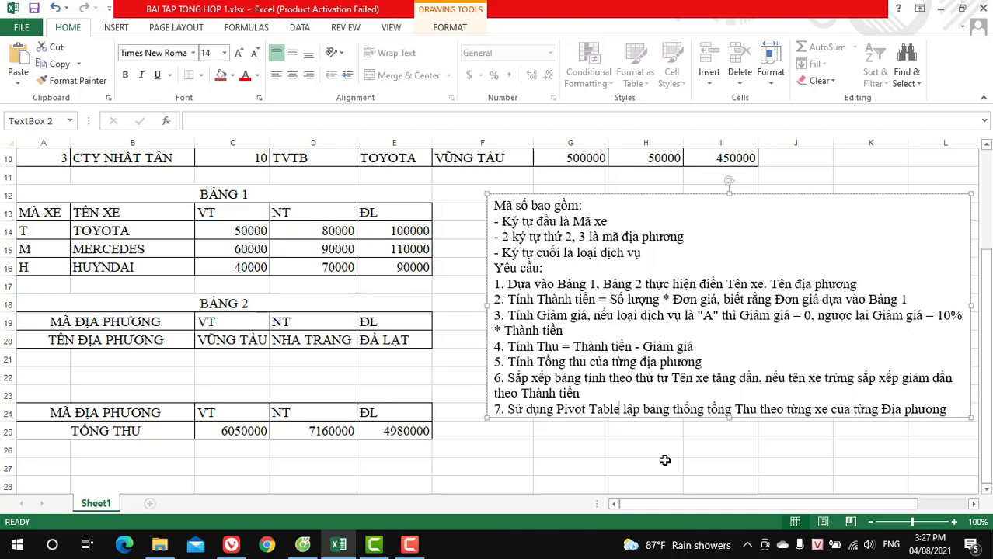
click(664, 460)
scroll(240, 454, up, 2)
scroll(240, 456, up, 1)
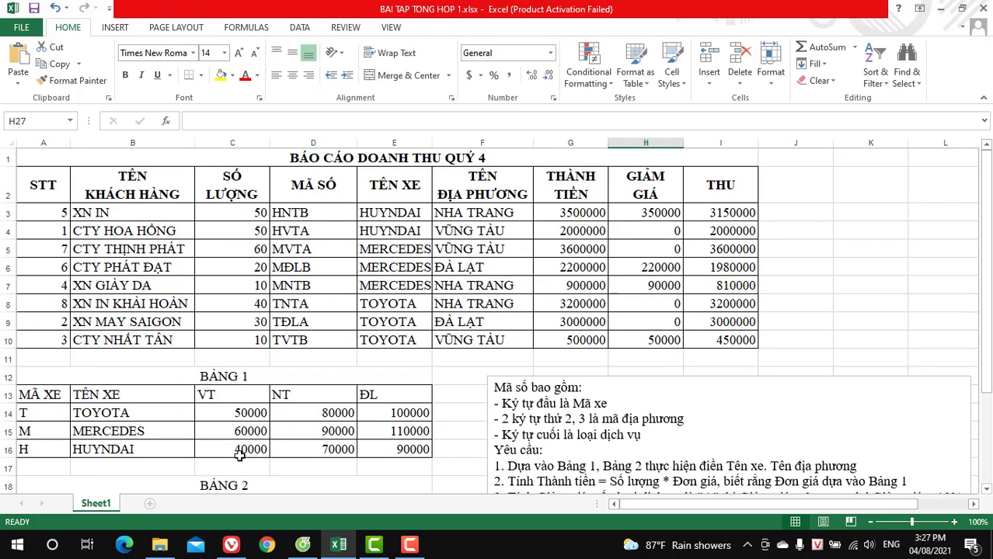
click(808, 342)
scroll(816, 345, down, 5)
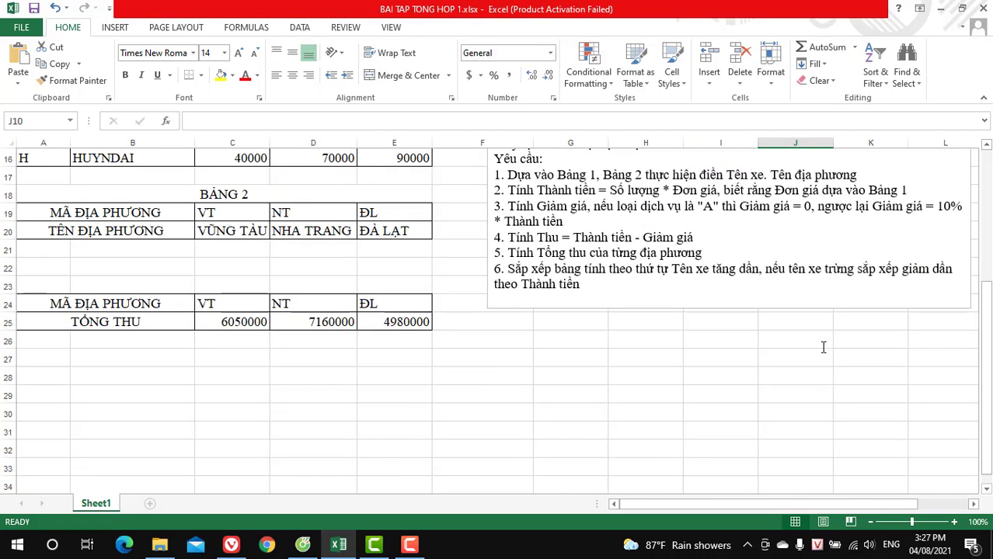
click(769, 413)
Insert an empty line below item 7 in the notes box, then recheck the sorted table
click(744, 303)
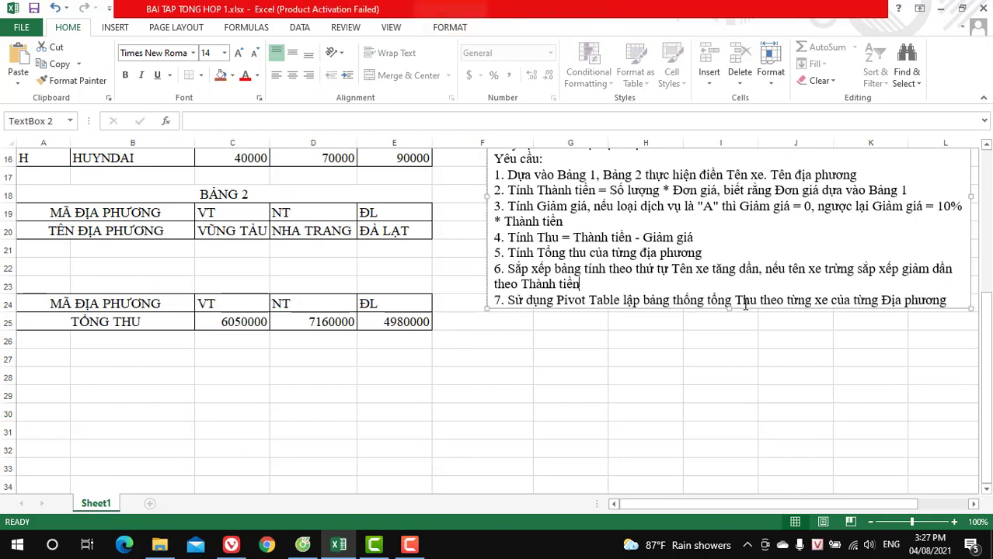
key(Return)
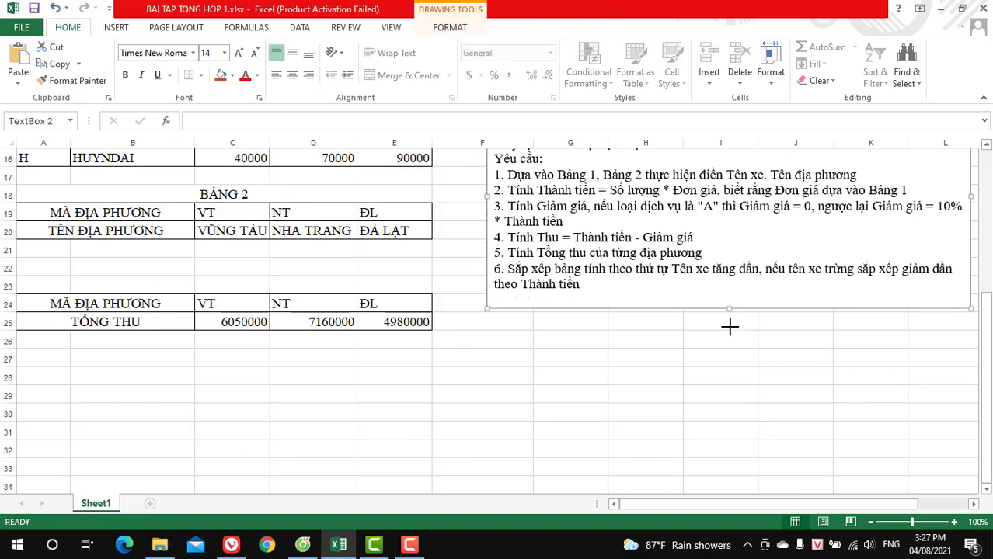
click(746, 394)
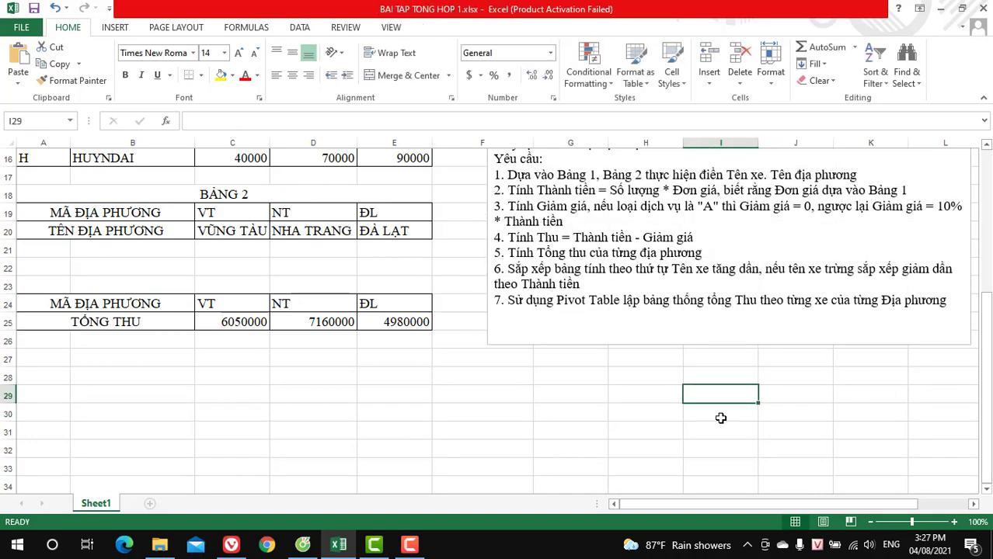
scroll(463, 404, up, 5)
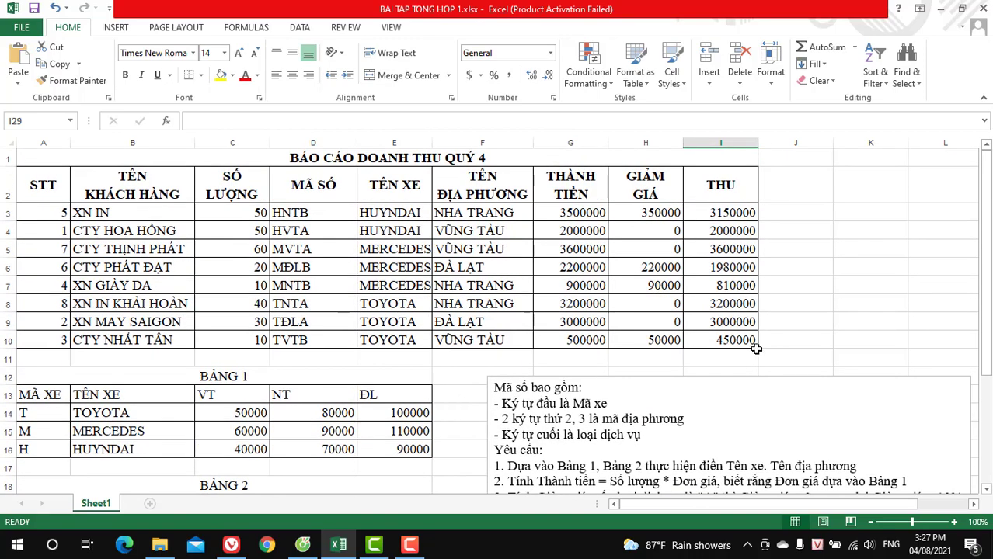
click(827, 276)
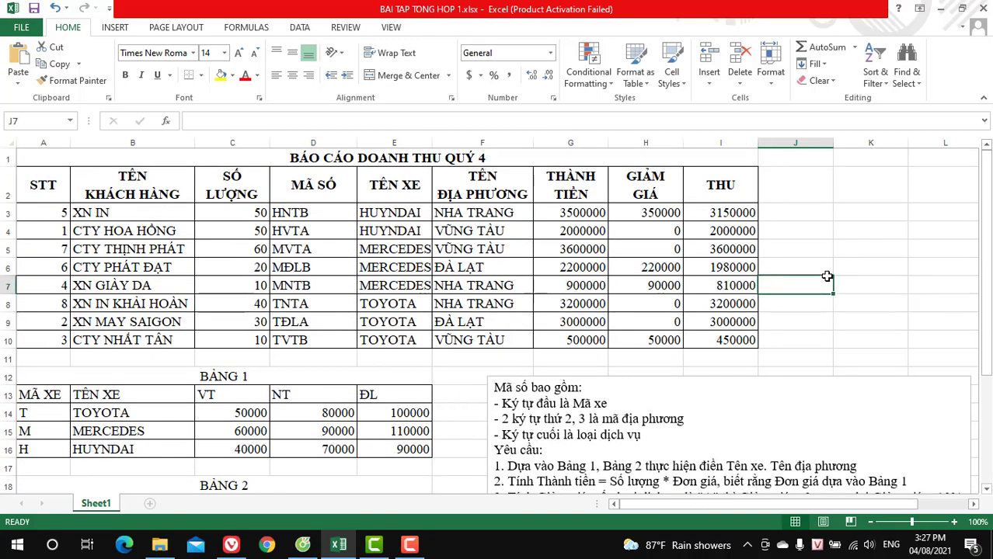
scroll(826, 276, down, 3)
scroll(828, 276, up, 3)
scroll(828, 277, down, 3)
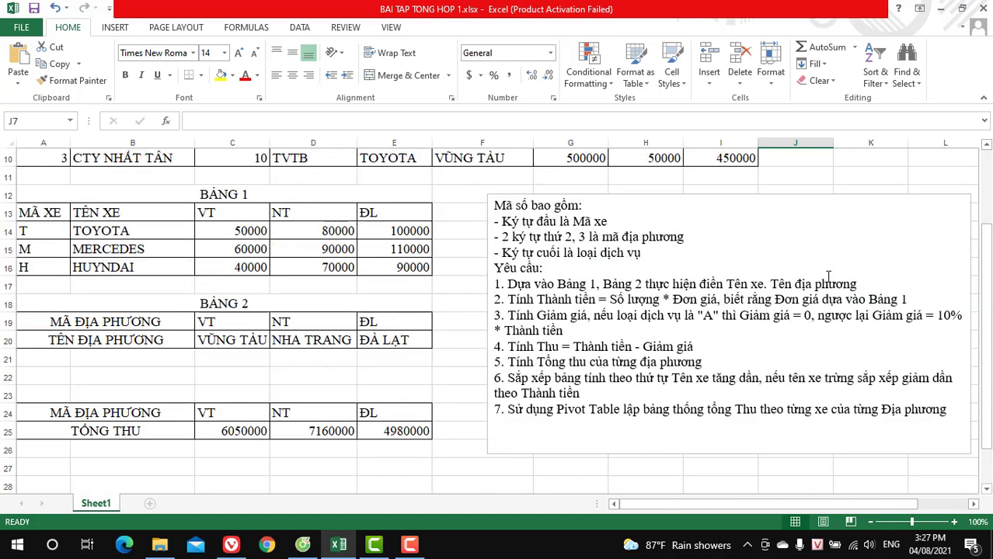
scroll(828, 276, up, 3)
click(836, 329)
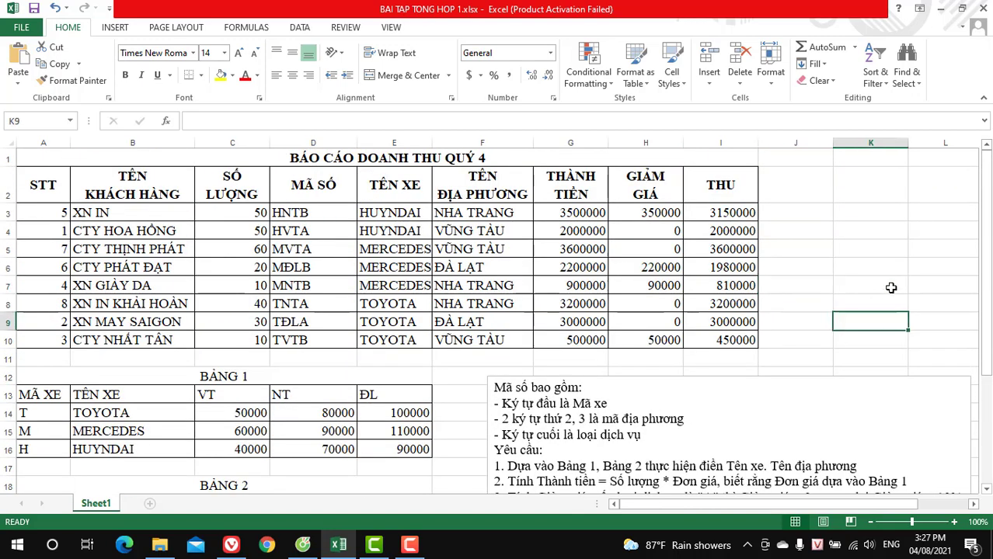